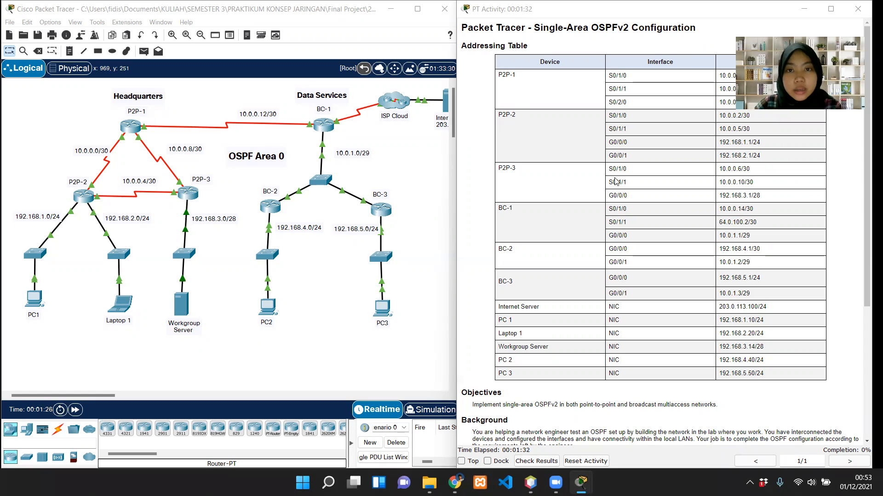
Step: Open router P2P-1's command line and enter privileged and global configuration mode with en and conf t
scroll(552, 203, down, 5)
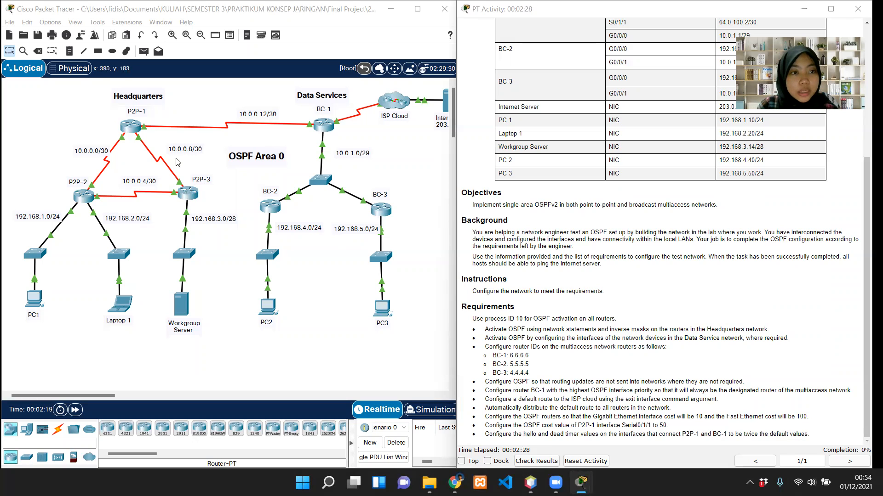
click(130, 133)
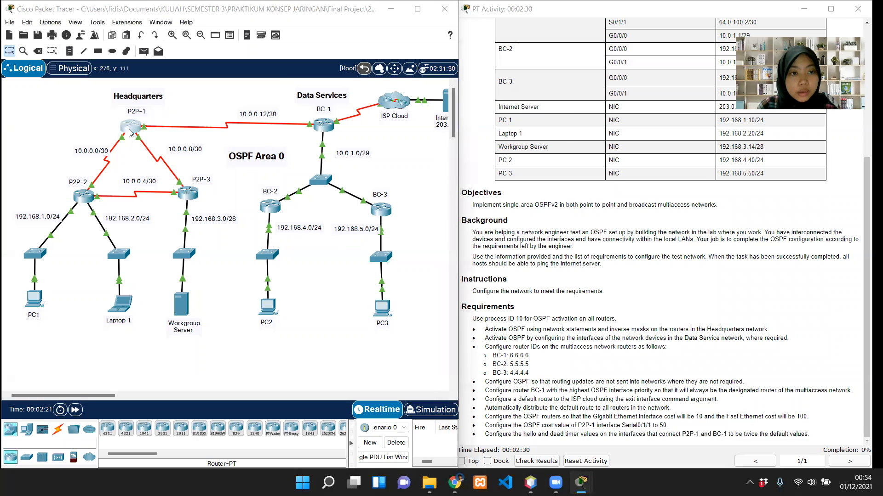
click(130, 132)
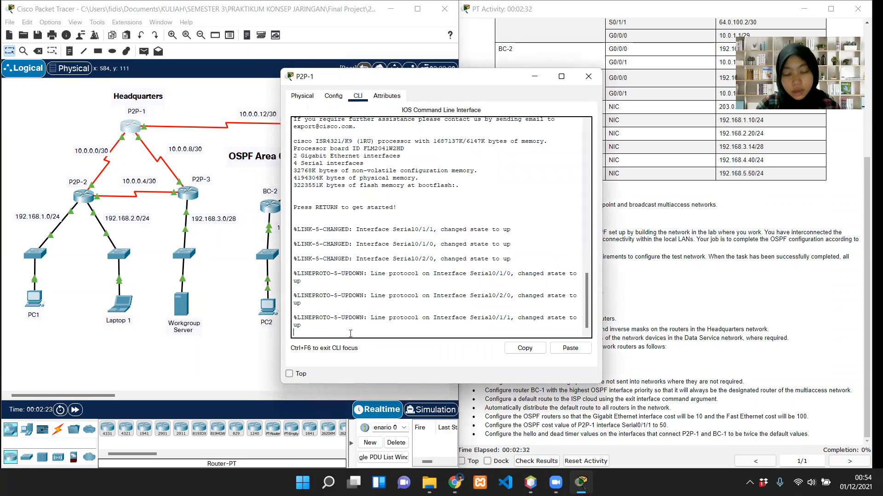
key(Return)
text(en)
key(Return)
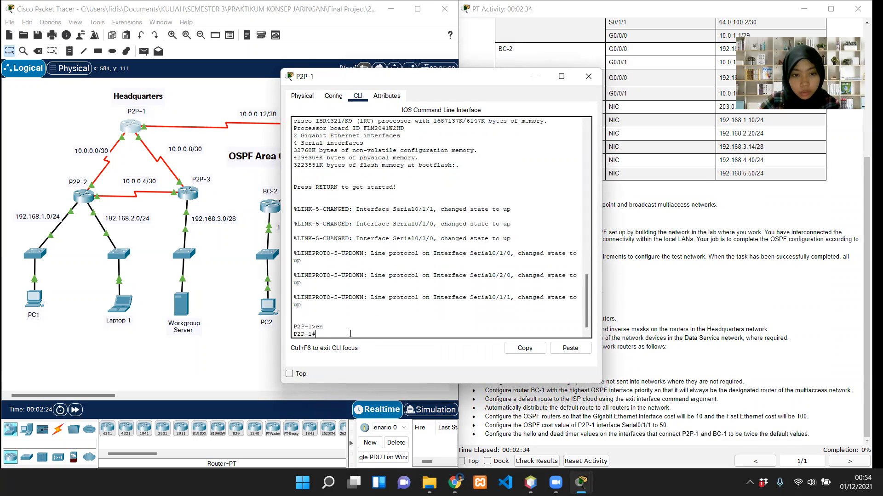
text(conf t)
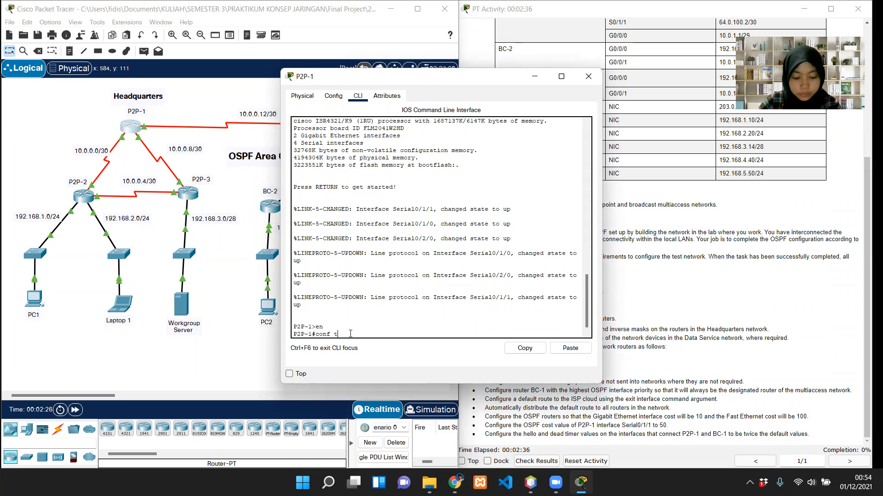
key(Return)
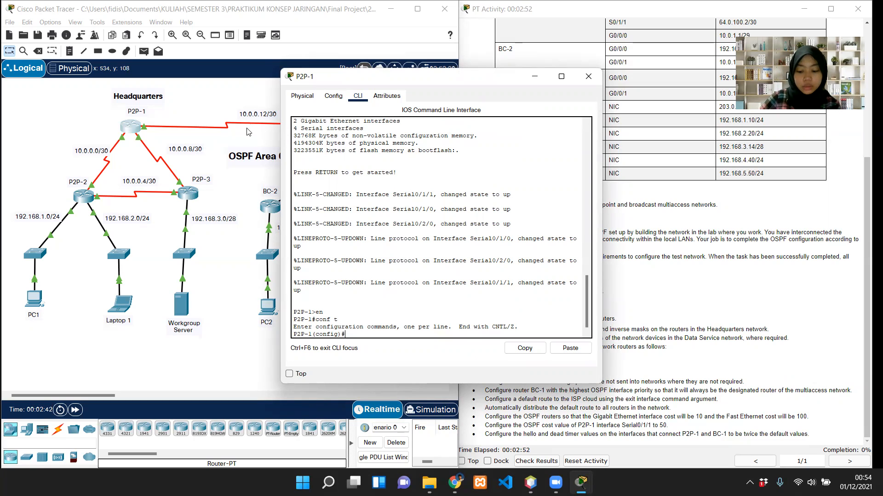
Step: Start OSPF routing with process ID 10 on P2P-1
text(ro)
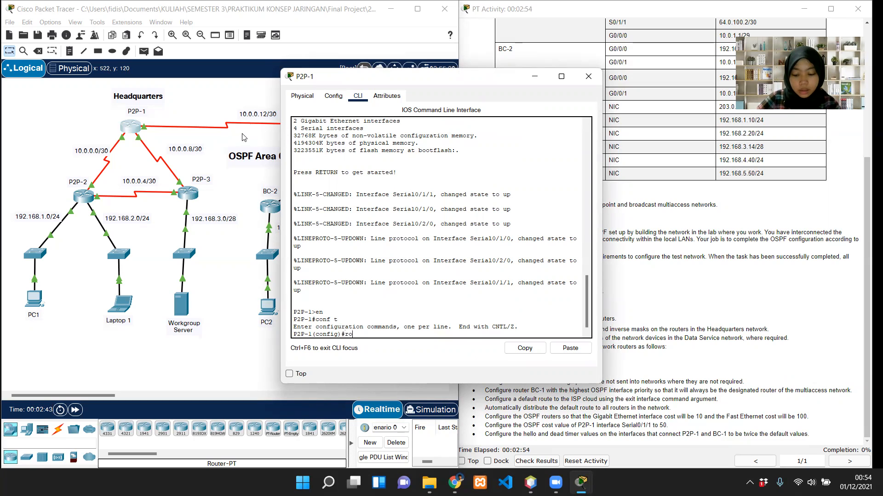
text(uter osf)
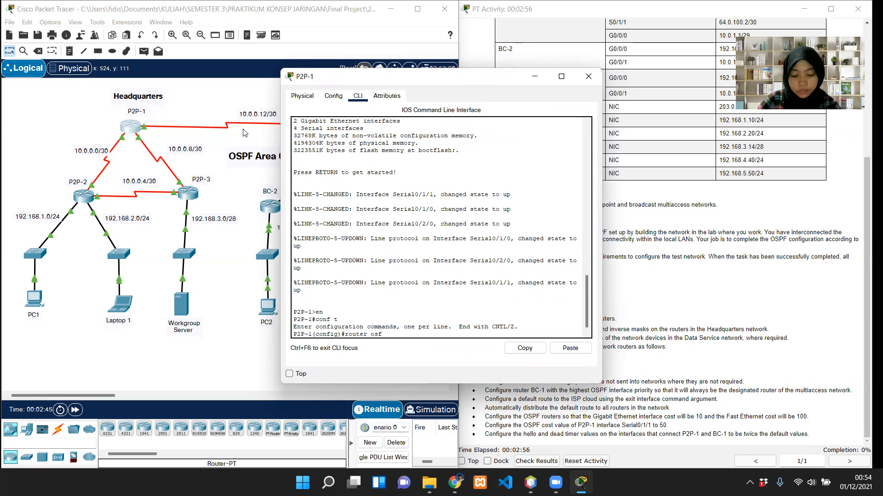
text( 10)
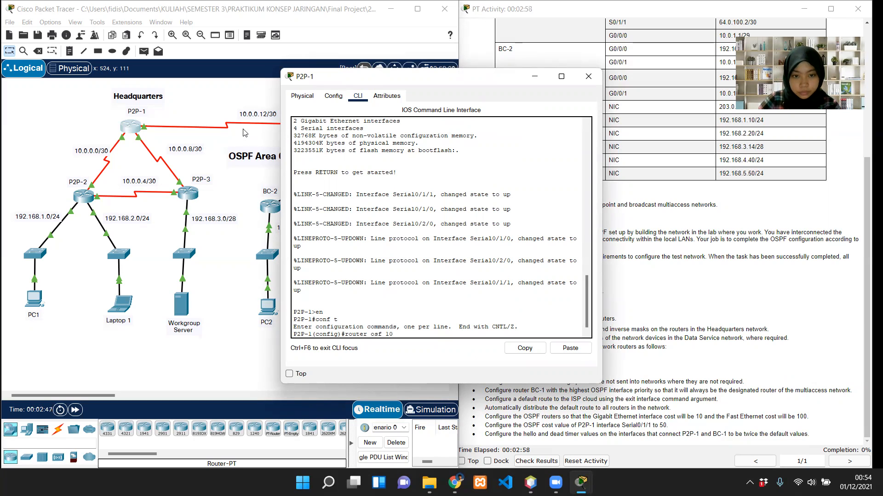
key(Left)
key(Left)
key(Left)
key(Left)
text(p)
key(Return)
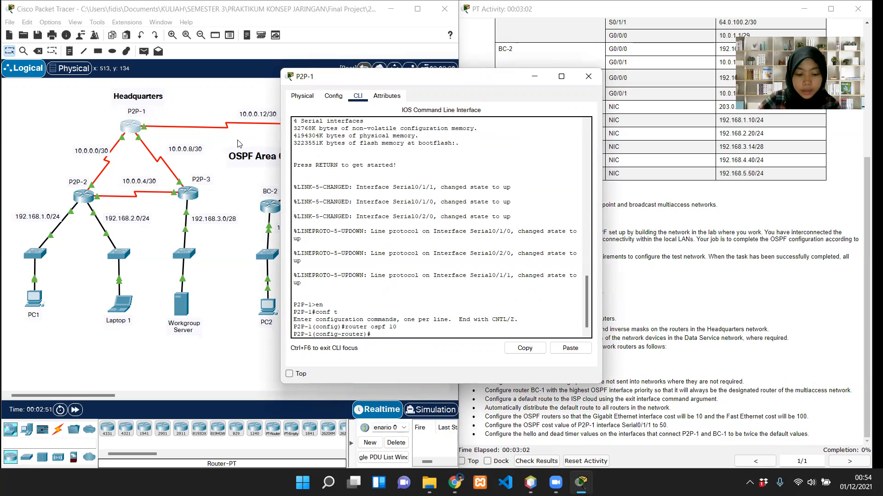
Step: Add the network 10.0.0.0 with wildcard mask 0.0.0.3 in area 0 to P2P-1's OSPF process
text(network )
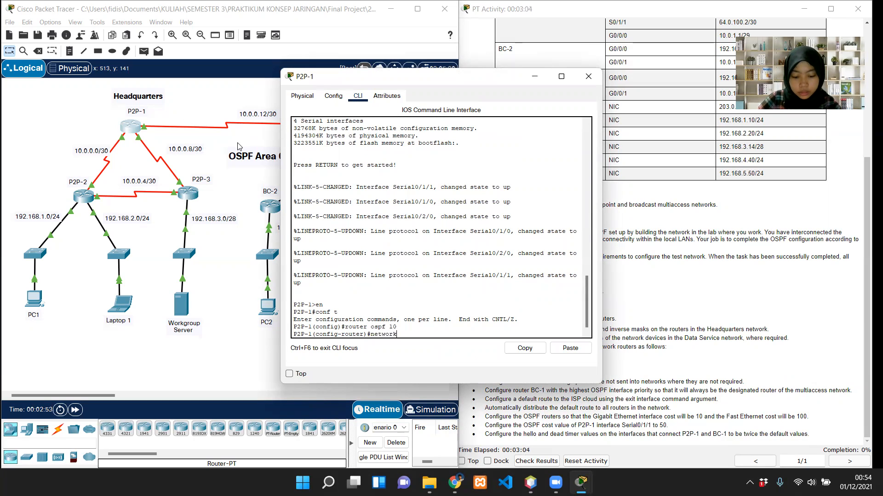
text(10.0.0.0 0)
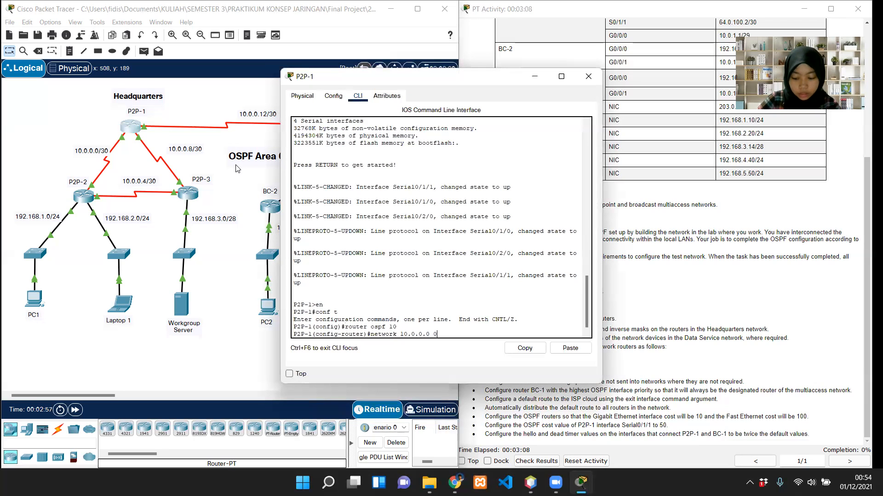
text(.0.0.3)
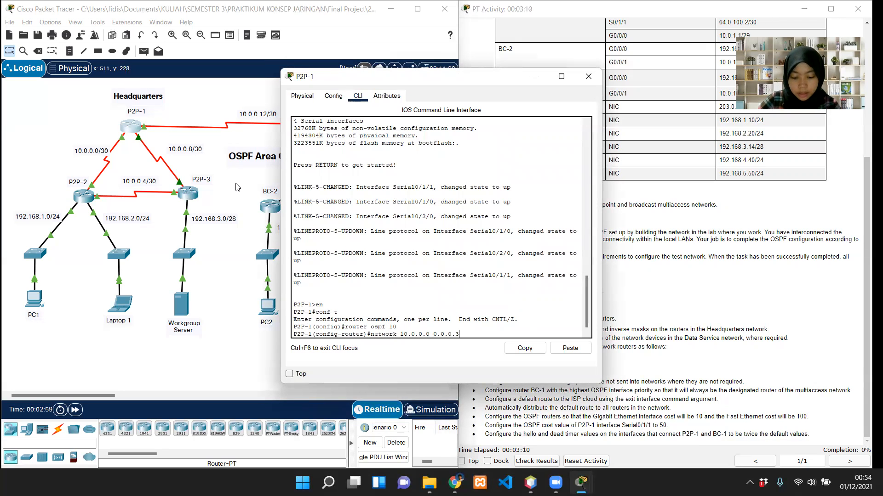
text( area 0)
key(Return)
Step: Add the network 10.0.0.4 with wildcard mask 0.0.0.3 in area 0 to P2P-1's OSPF process
key(Up)
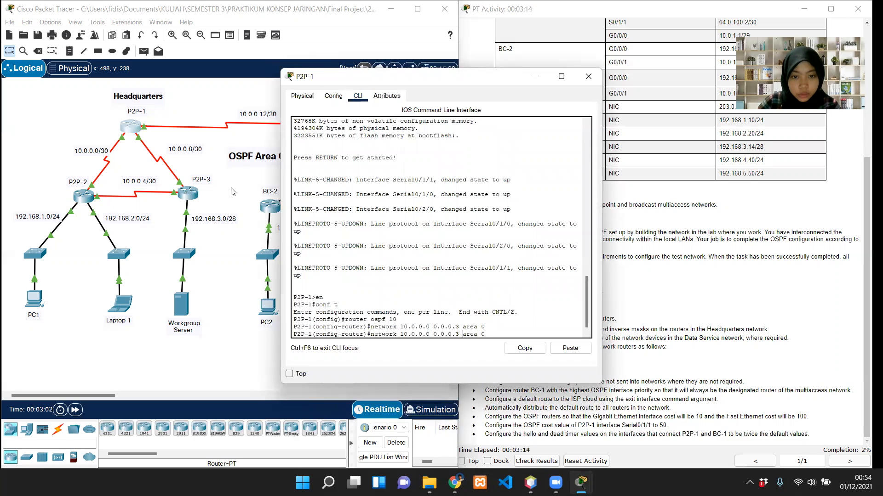
key(Left)
key(Left)
key(Left)
key(Left)
key(Left)
key(Left)
key(Left)
key(Left)
key(Left)
key(Left)
key(Left)
key(Left)
key(Left)
key(Left)
key(Left)
key(BackSpace)
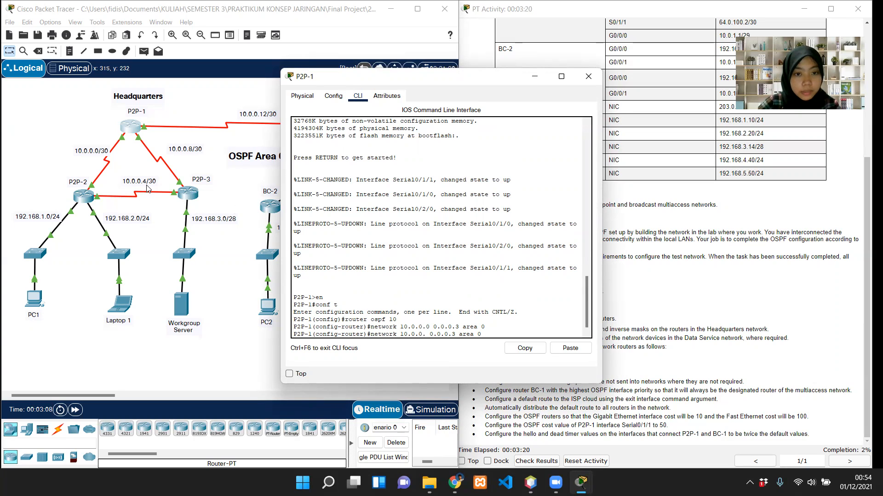
text(4)
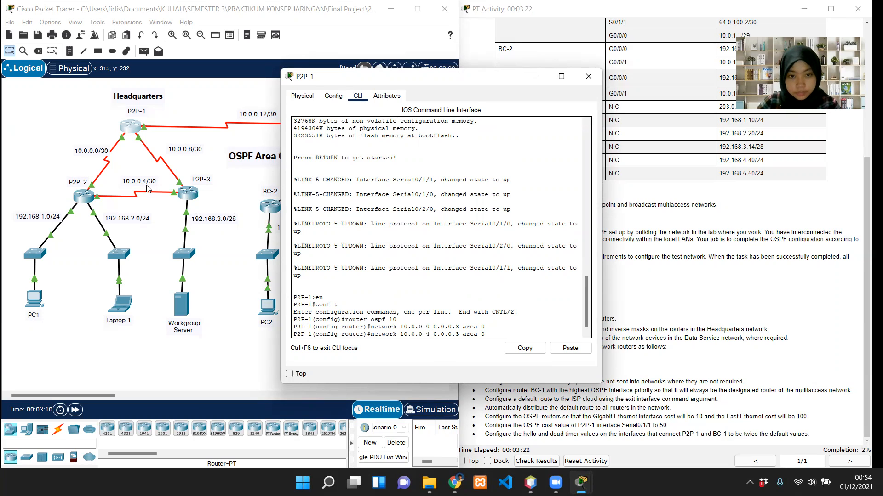
key(Return)
Step: Add the network 10.0.0.12 with wildcard mask 0.0.0.3 in area 0 on P2P-1, then exit OSPF configuration and close the router window
key(Up)
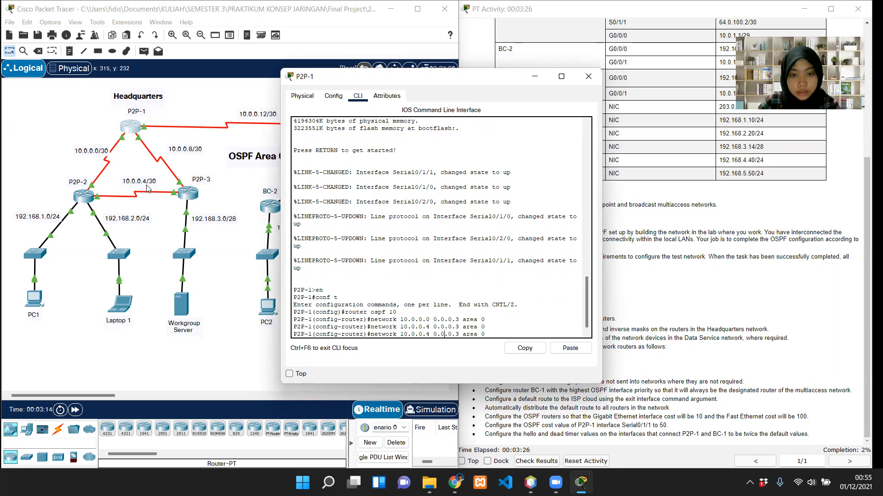
key(BackSpace)
text(12)
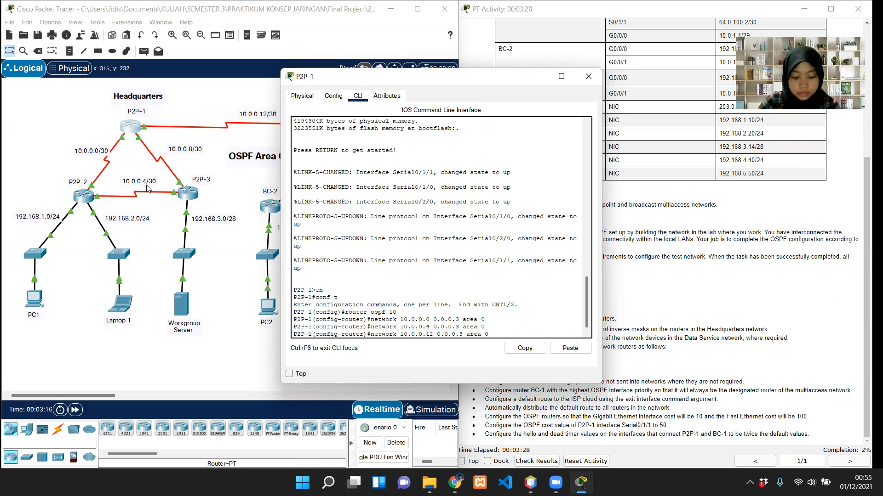
key(Return)
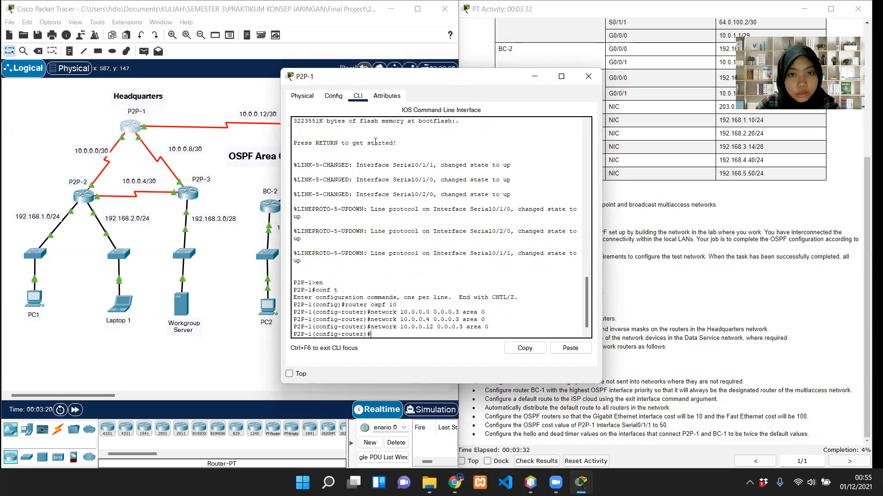
text(exit)
key(Return)
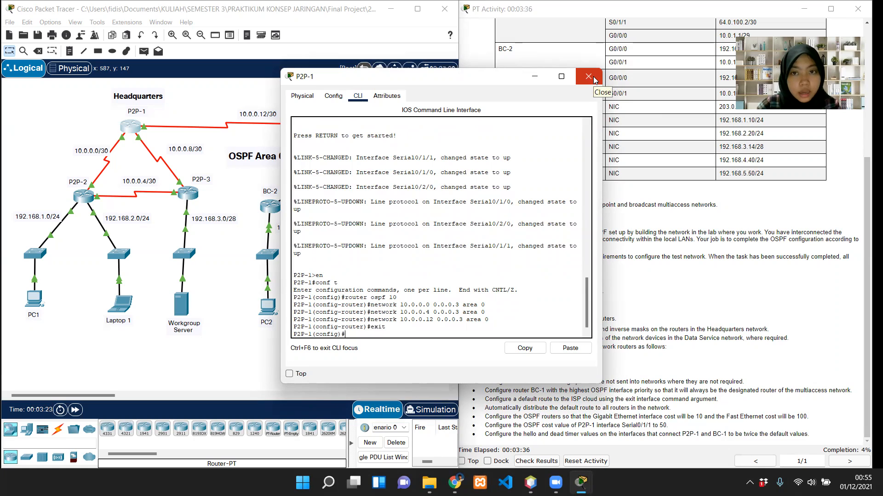
click(592, 79)
Step: Open router P2P-2's command line and bring up its user prompt
click(83, 196)
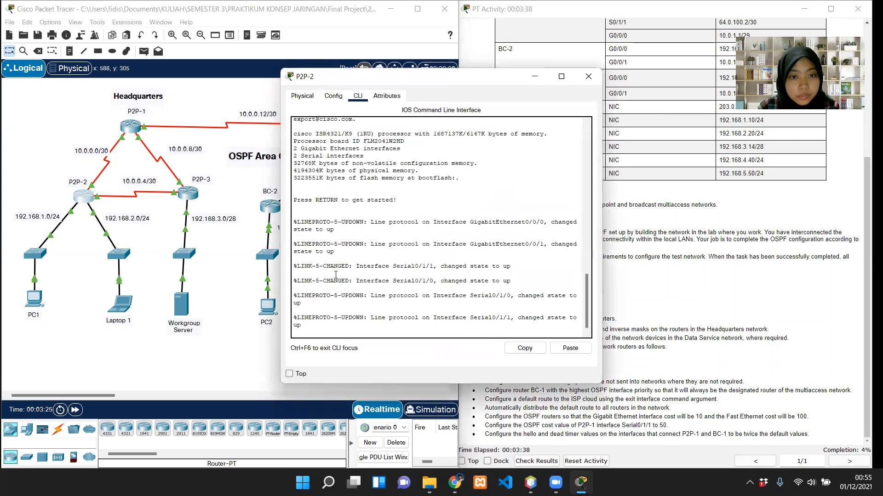
click(345, 330)
key(Return)
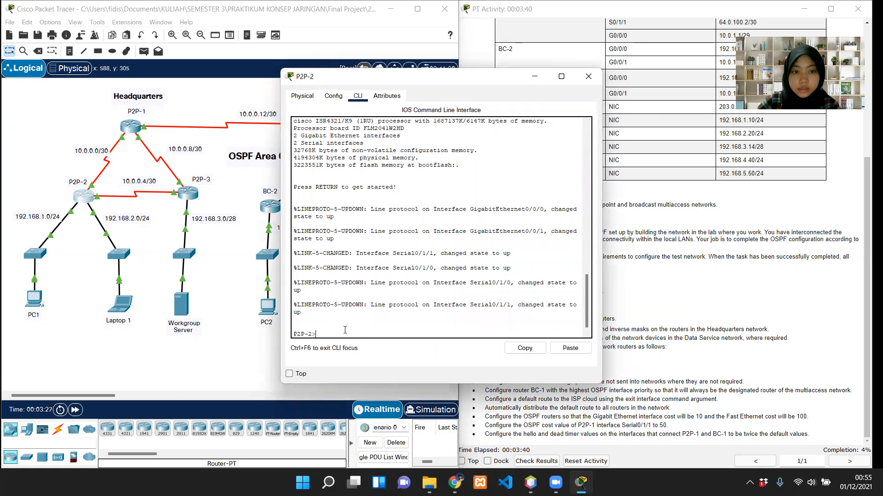
text(router ospf)
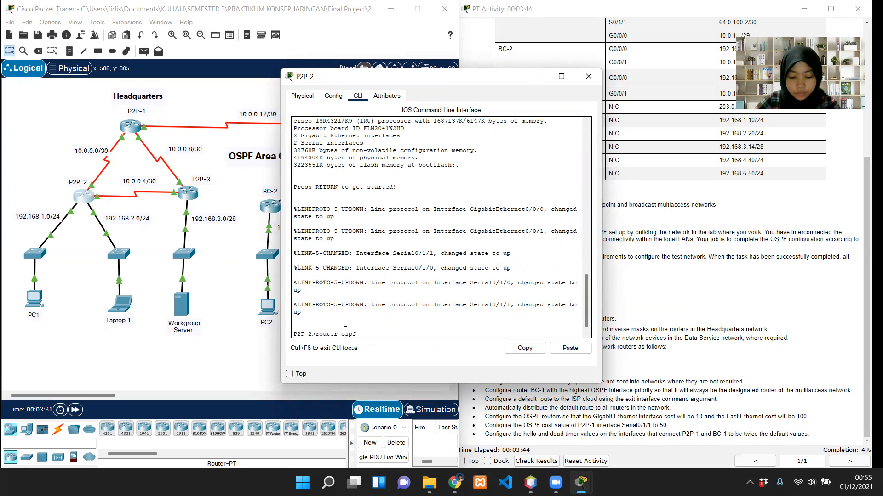
text( 10)
key(Return)
text(net)
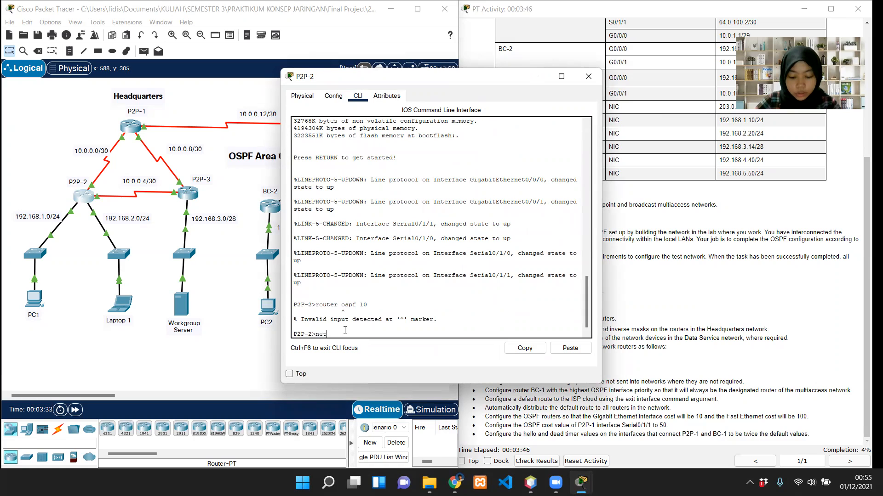
text(woek 10.0.0.)
key(BackSpace)
key(BackSpace)
key(BackSpace)
key(BackSpace)
key(BackSpace)
key(BackSpace)
key(BackSpace)
key(BackSpace)
key(BackSpace)
key(BackSpace)
key(BackSpace)
key(BackSpace)
key(BackSpace)
key(BackSpace)
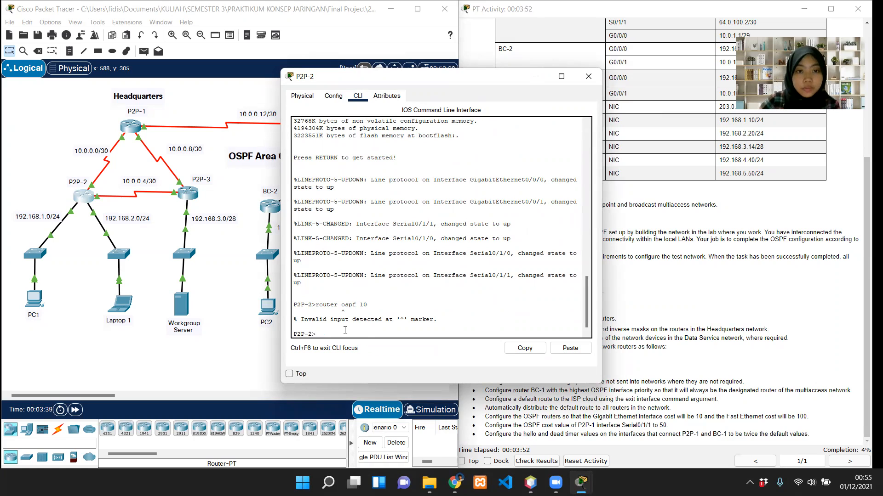
Step: Enter global configuration mode on P2P-2 with en and conf t, and start OSPF with process ID 10
text(en)
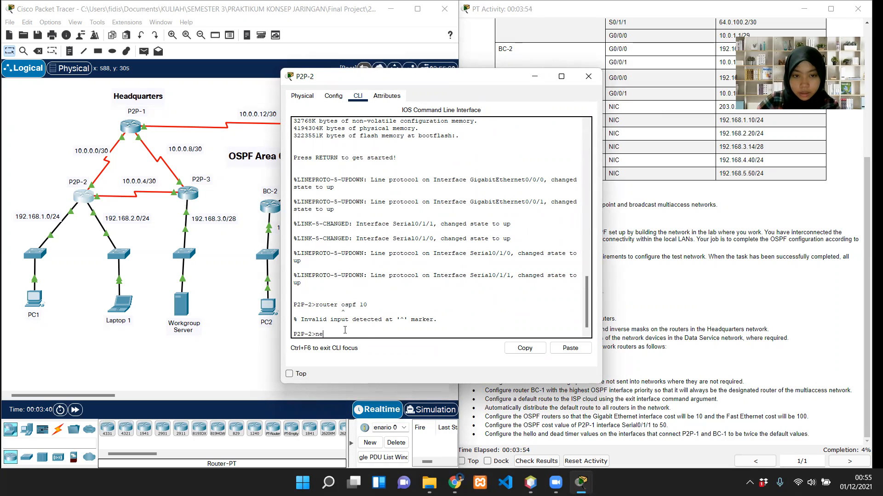
key(Return)
text(conf t)
key(Return)
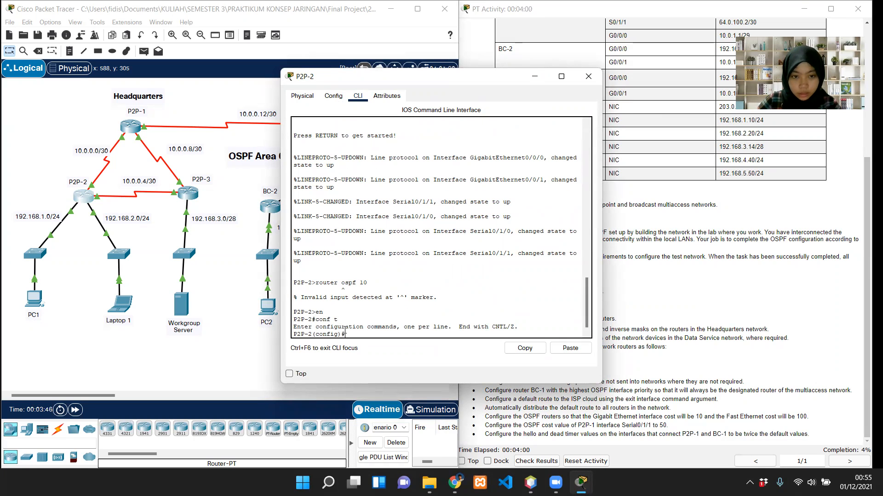
text(rou)
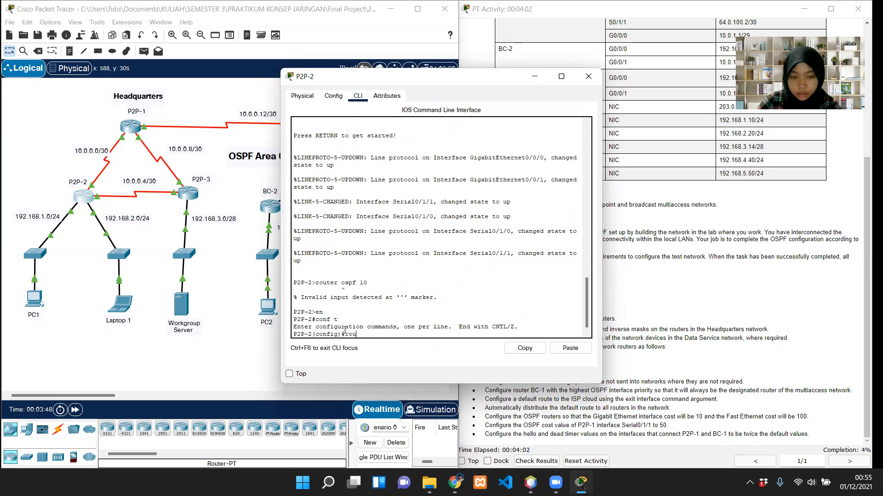
text(ter osp)
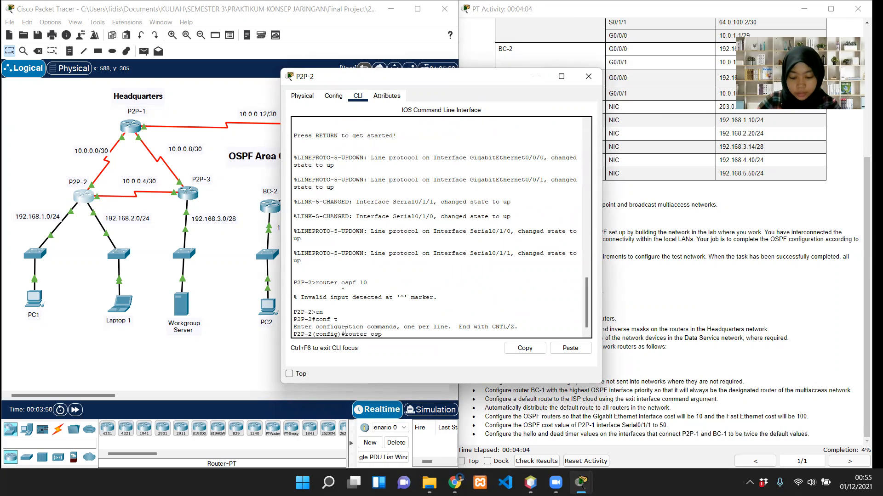
text(f 10)
key(Return)
Step: Add the network 10.0.0.0 with wildcard mask 0.0.0.3 in area 0 to P2P-2's OSPF process
text(network 1)
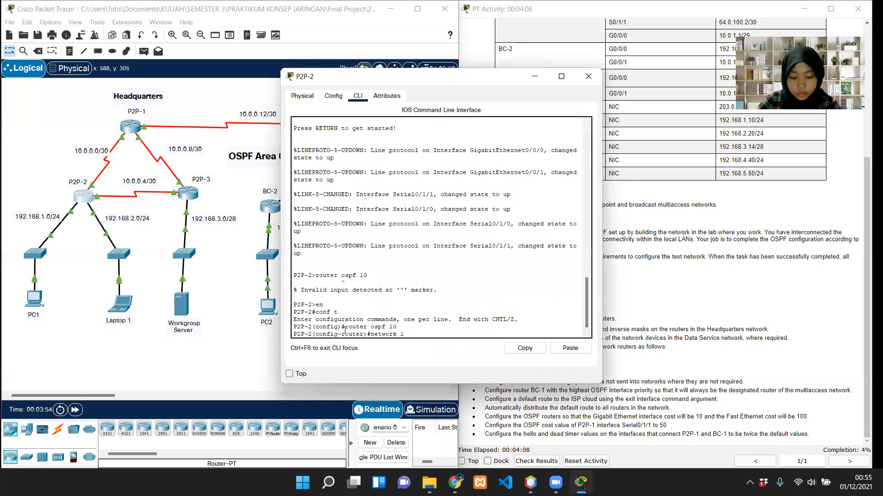
text(0.0.0.0 0.0.0)
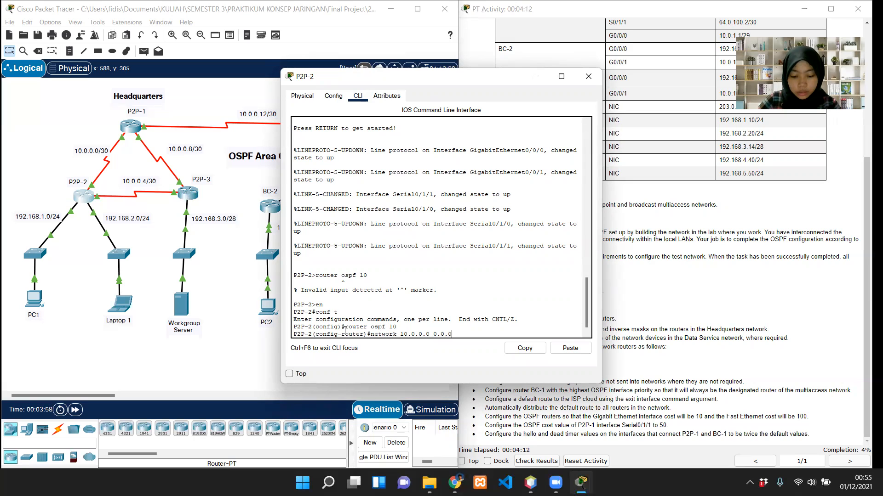
text(.3 aer)
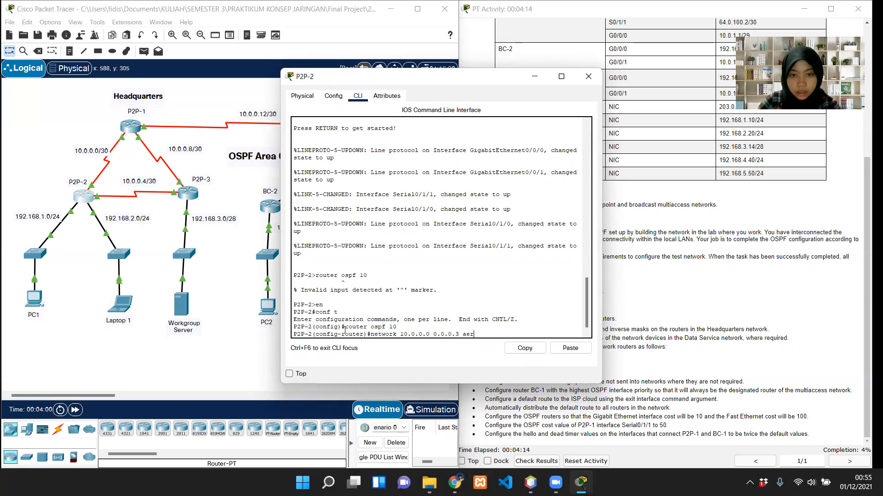
key(BackSpace)
key(BackSpace)
text(rea 0)
key(Return)
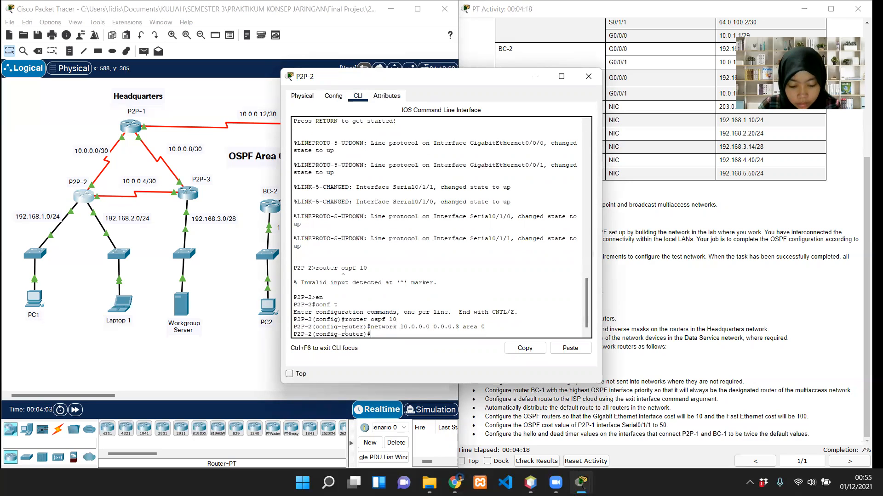
Step: Add the network 10.0.0.4 with wildcard mask 0.0.0.3 in area 0 to P2P-2's OSPF process
text(netwoek)
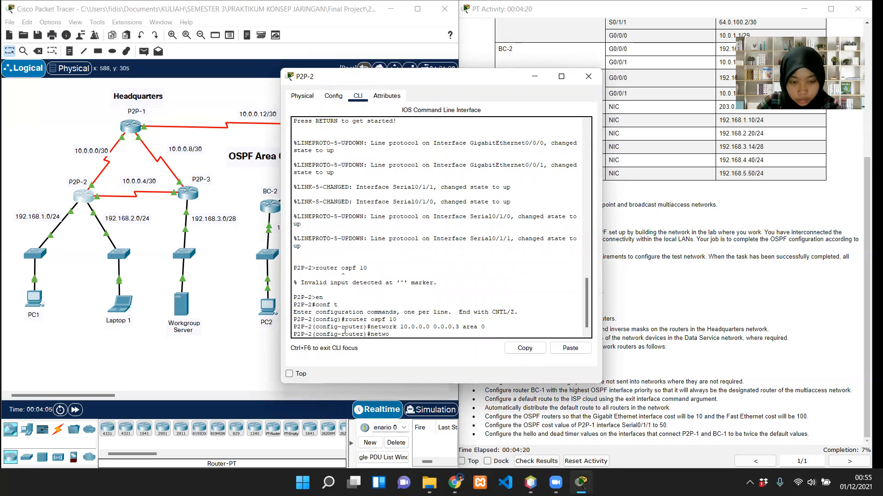
key(BackSpace)
text(rk)
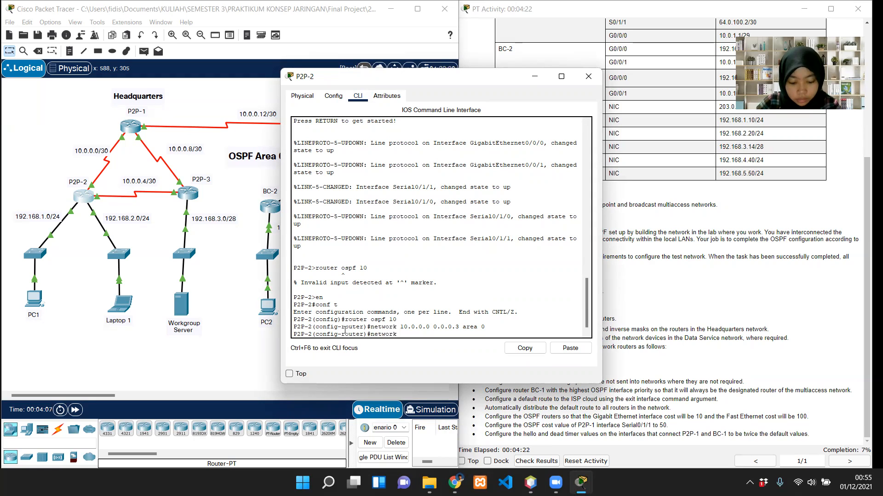
text( 10)
text(.0.0.4)
text( 0.0)
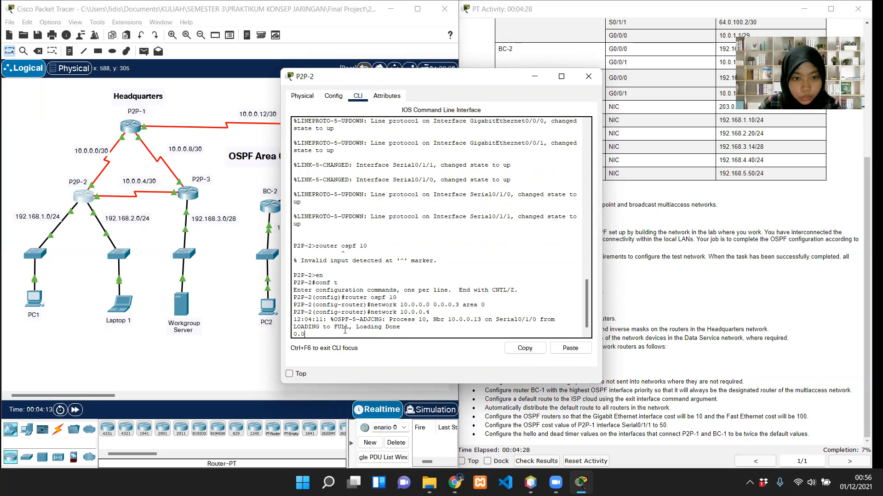
key(Return)
key(Up)
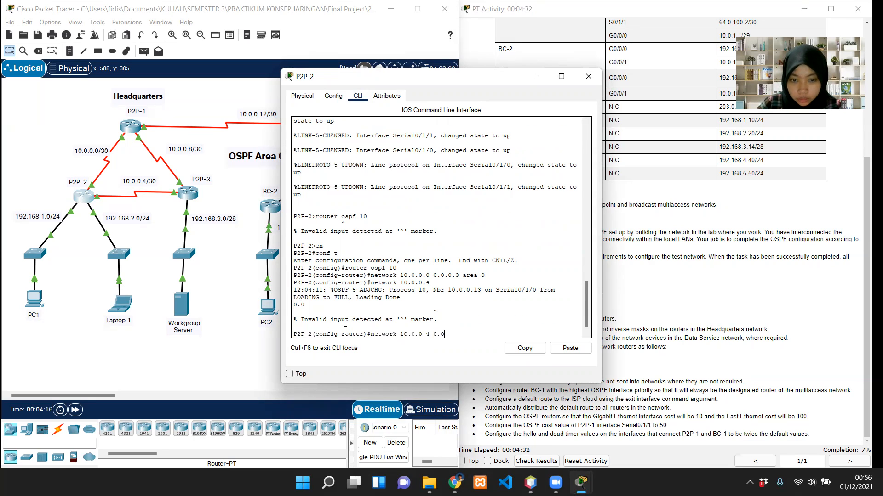
text(.0)
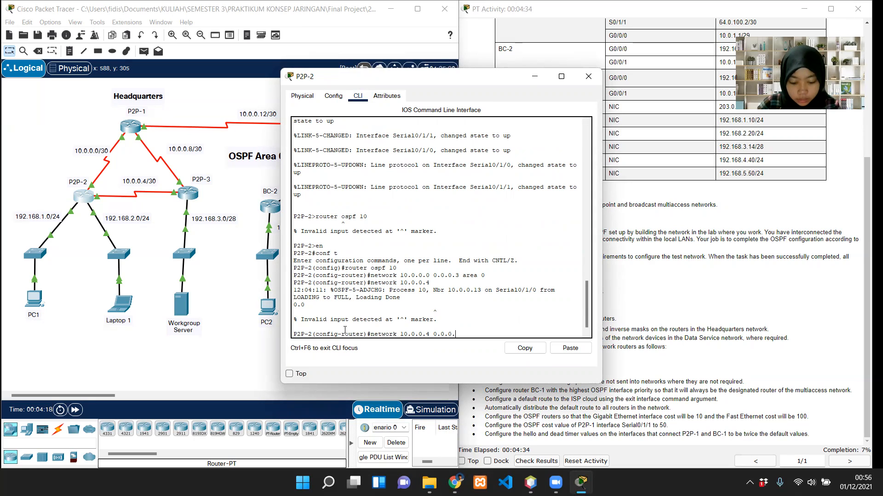
text(.3 area 0)
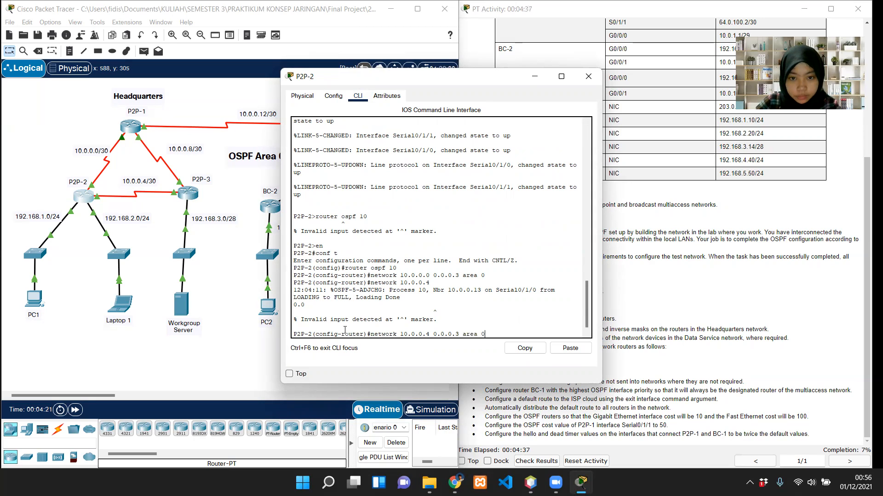
key(Return)
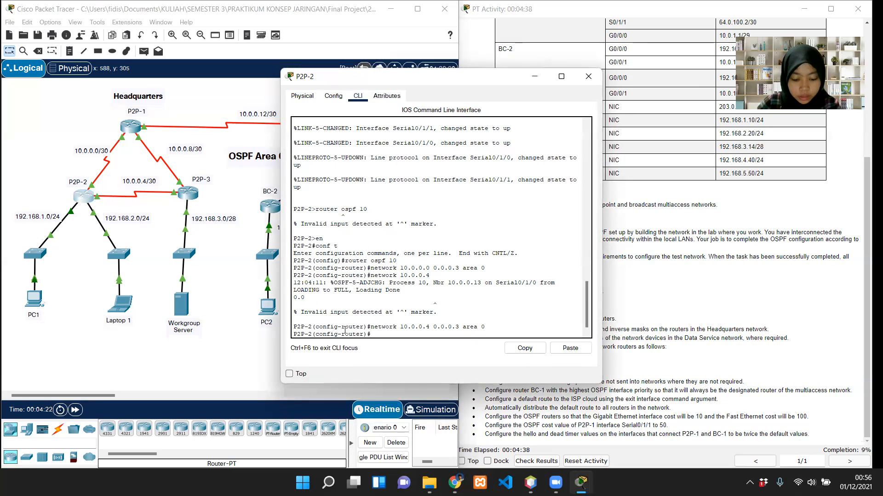
Step: Add the network 192.168.1.0 with wildcard mask 0.0.0.255 in area 0 to P2P-2's OSPF process
text(netow)
key(BackSpace)
key(BackSpace)
text(woe)
text(rk 192.168)
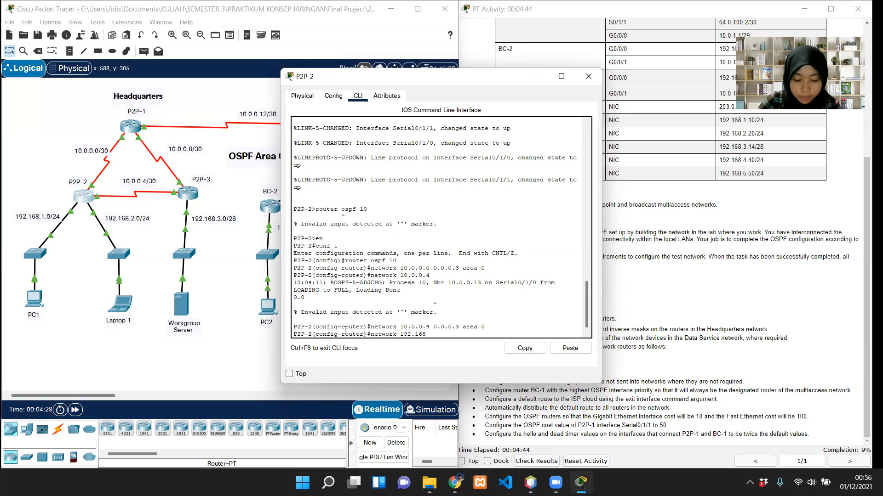
text(.1.0 0.0.0.2)
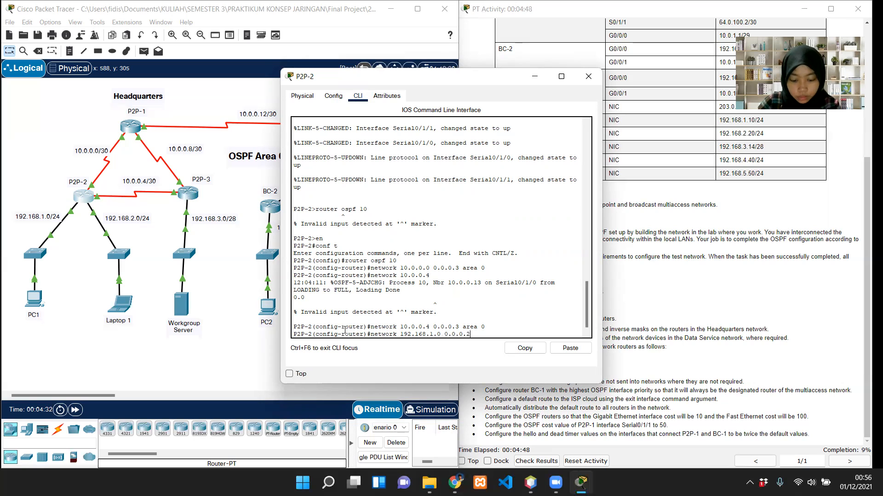
text(55 area)
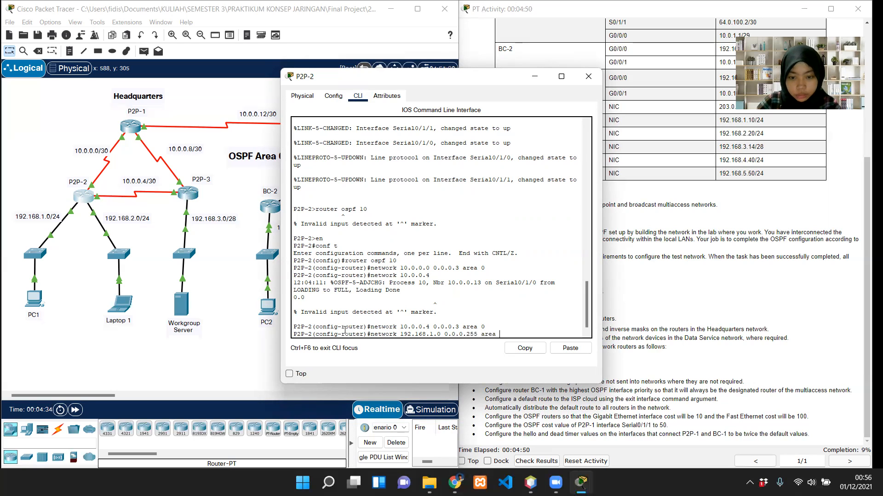
text( 0)
key(Return)
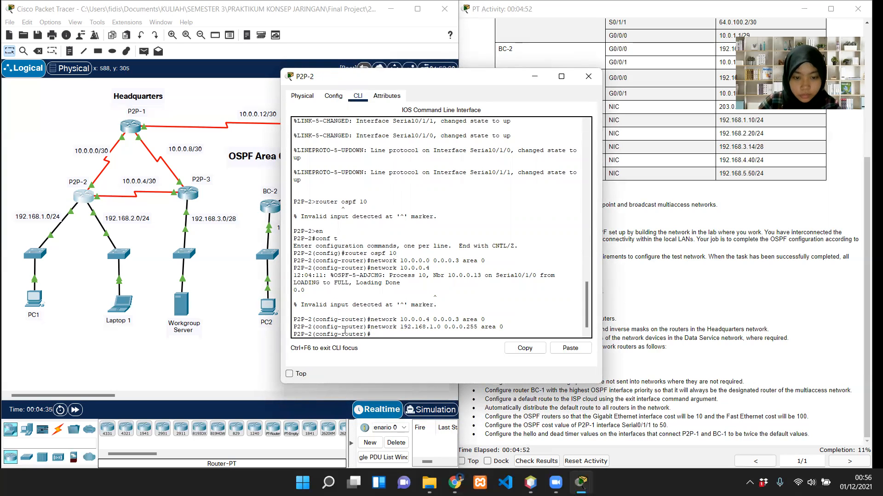
Step: Reuse the previous network statement on P2P-2 to add 192.168.2.0 with wildcard mask 0.0.0.255 in area 0
key(Up)
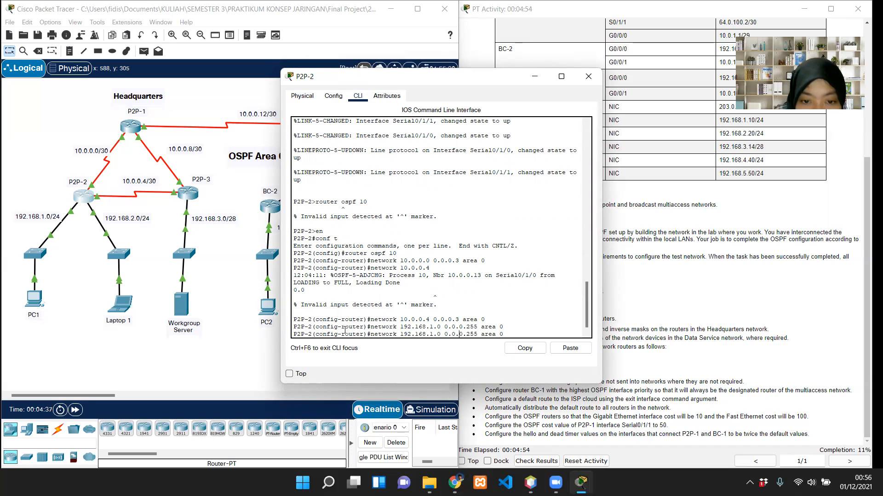
key(Left)
key(Left)
key(Left)
key(Left)
key(Left)
key(Left)
key(Left)
key(Left)
key(Left)
key(Left)
key(Left)
key(Left)
key(Left)
key(Left)
key(Left)
key(Left)
key(Left)
key(Left)
key(Left)
key(BackSpace)
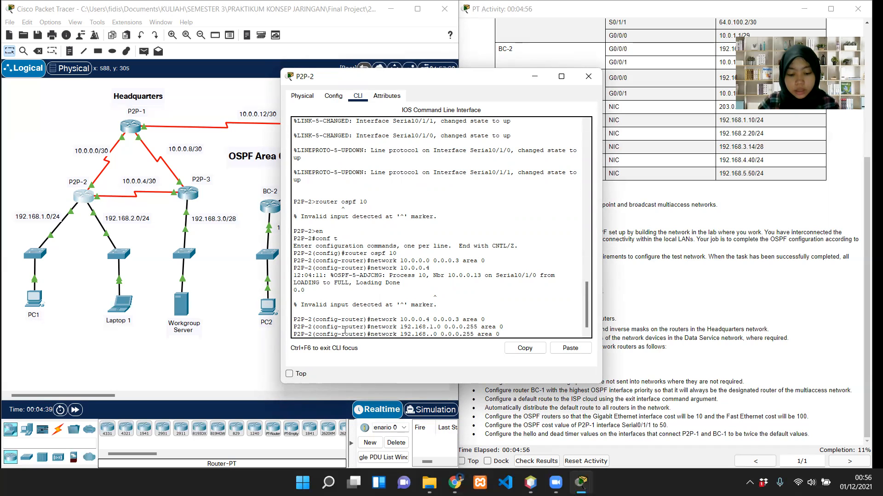
text(2)
key(Return)
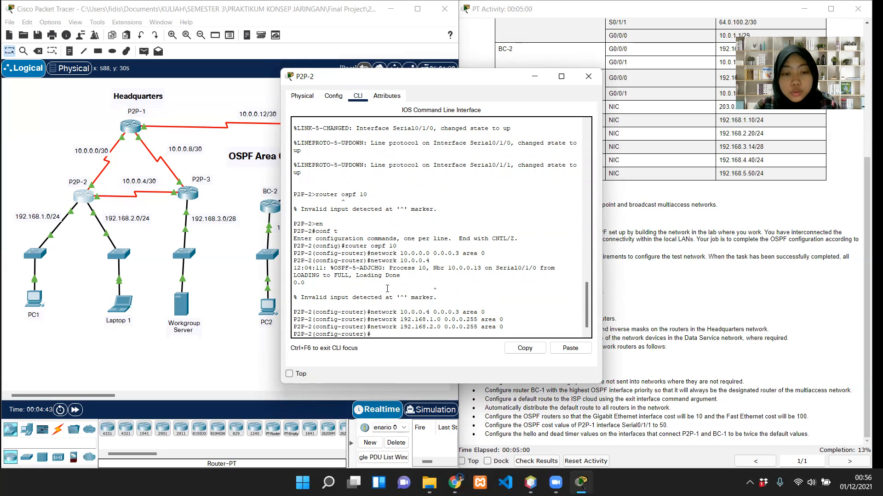
Step: Exit OSPF configuration on P2P-2 and close the router window
text(exit)
key(Return)
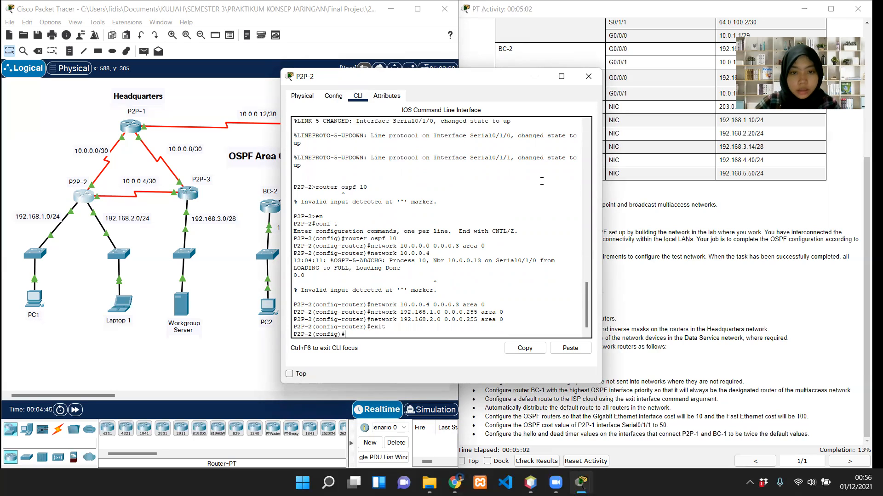
click(588, 76)
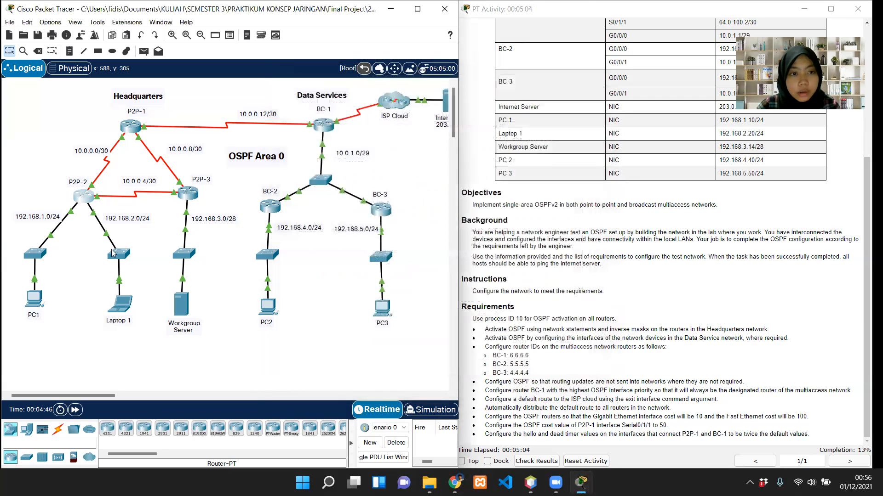
Step: Open router P2P-3's command line and enter global configuration mode with en and conf t
click(188, 193)
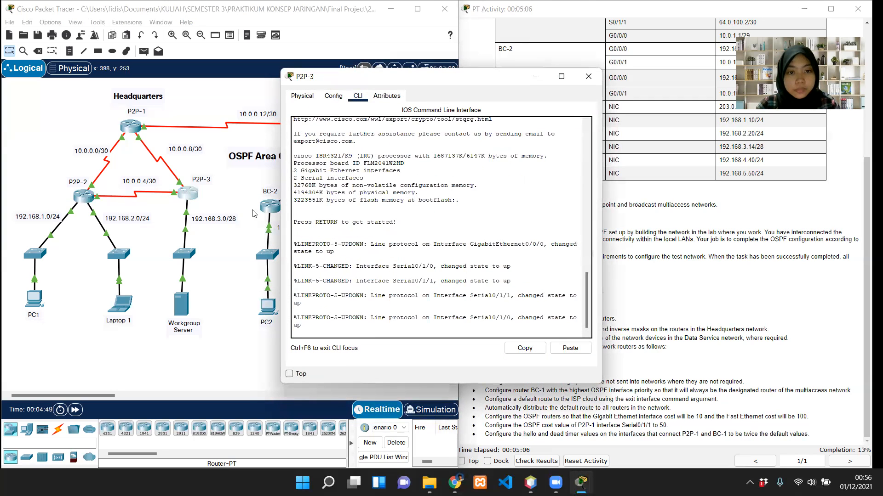
key(Return)
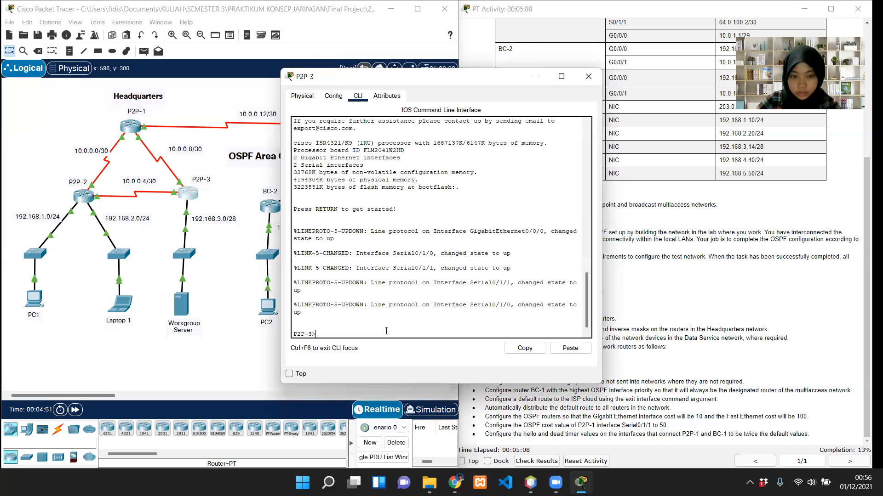
text(en)
key(Return)
text(conf t)
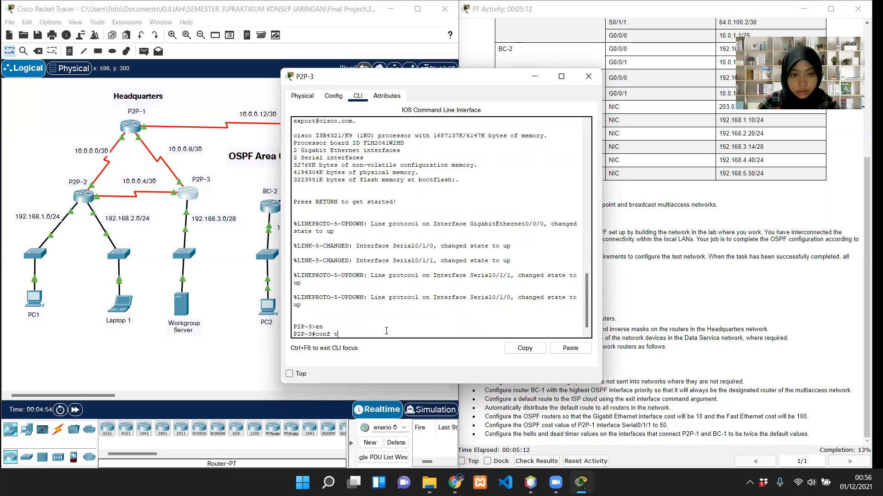
key(Return)
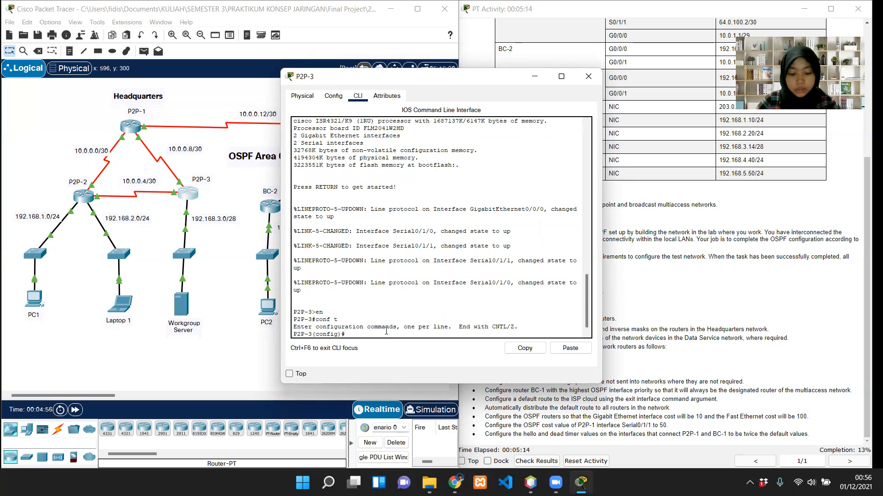
Step: Start OSPF with process ID 10 on P2P-3
text(router o)
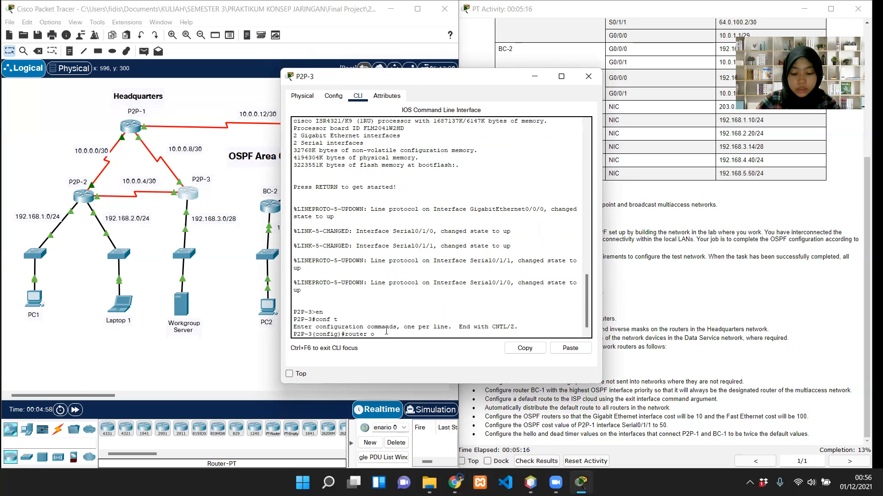
text(spf 10)
key(Return)
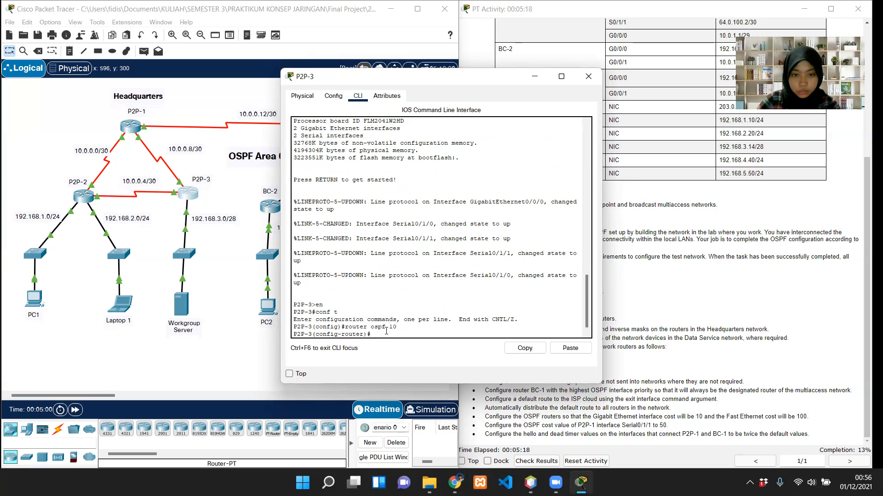
Step: Add the network 10.0.0.4 with wildcard mask 0.0.0.3 in area 0 to P2P-3's OSPF process
text(network 10)
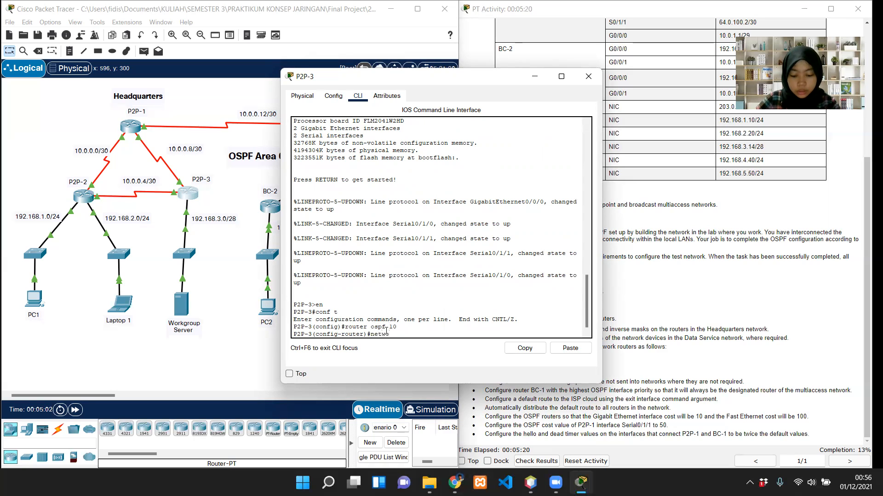
text(.0.0)
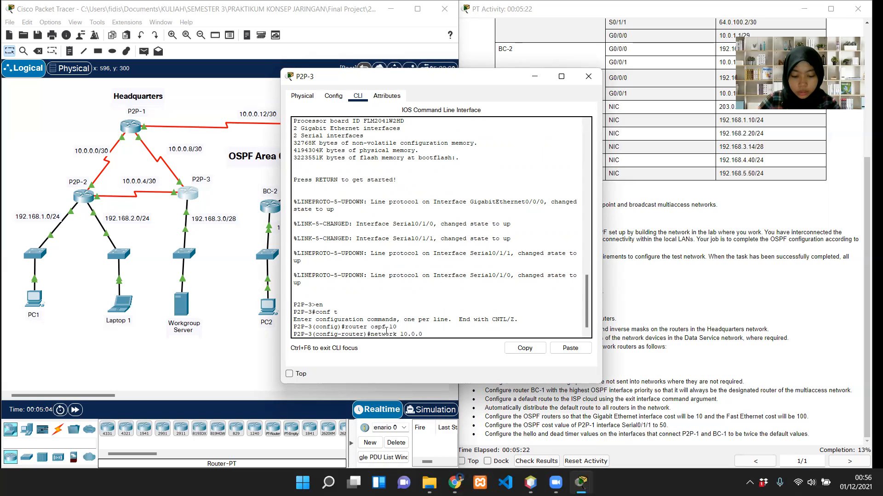
text(.4 0.0.0.4 0.0.)
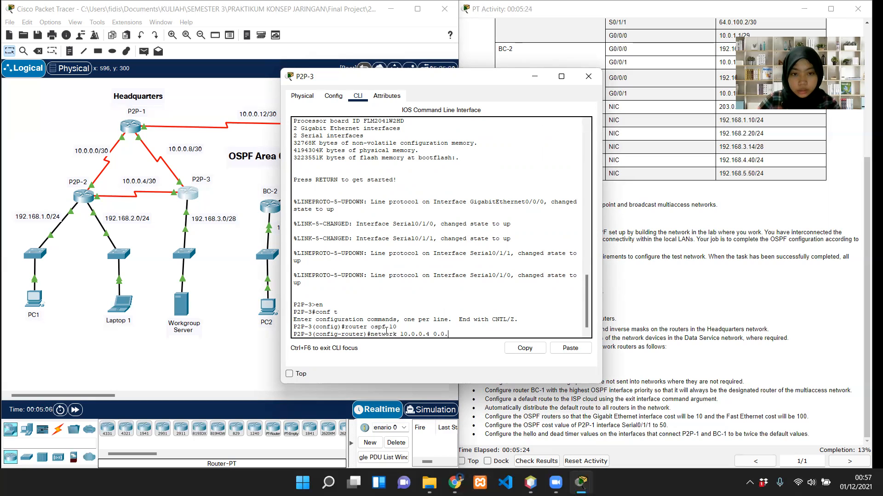
text(3 area 0)
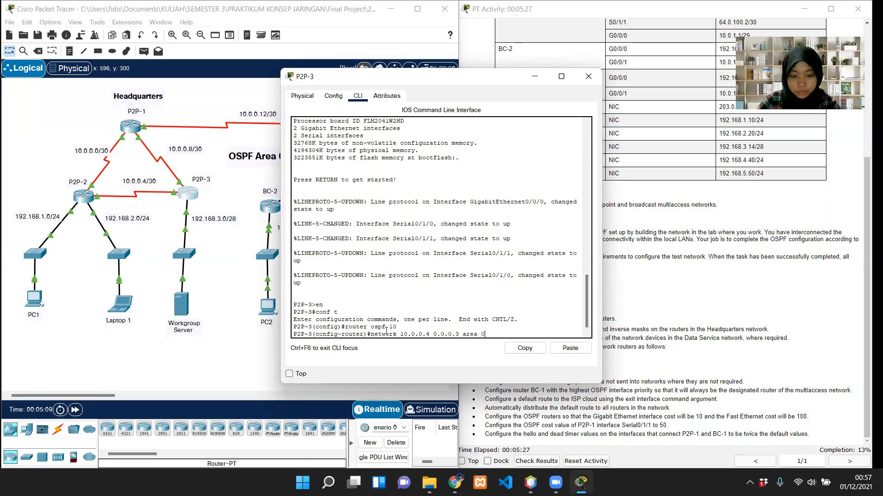
key(Return)
text(10)
key(BackSpace)
text(netwoe)
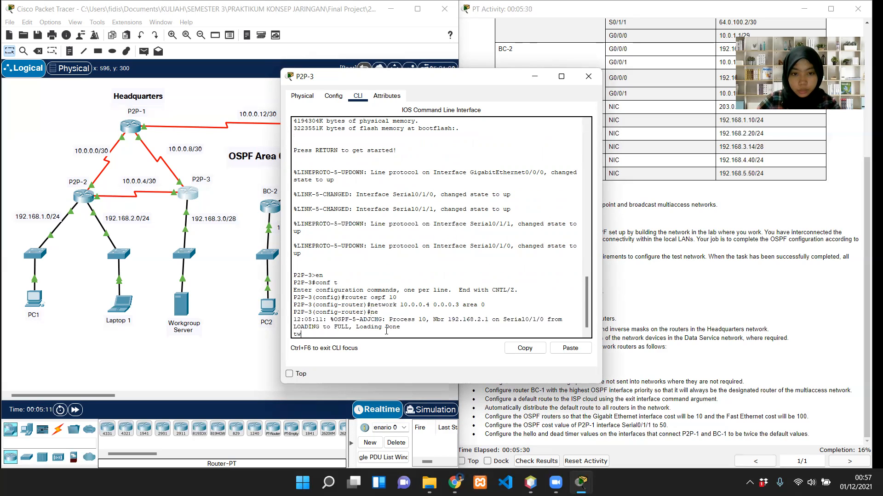
key(BackSpace)
key(BackSpace)
key(BackSpace)
key(BackSpace)
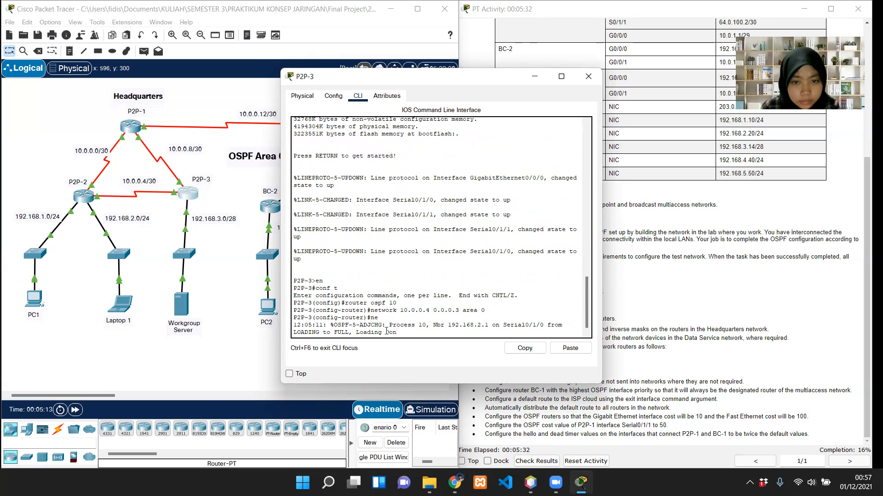
key(Return)
Step: Reuse the previous network statement on P2P-3 to add 10.0.0.8 with wildcard mask 0.0.0.3 in area 0
key(Up)
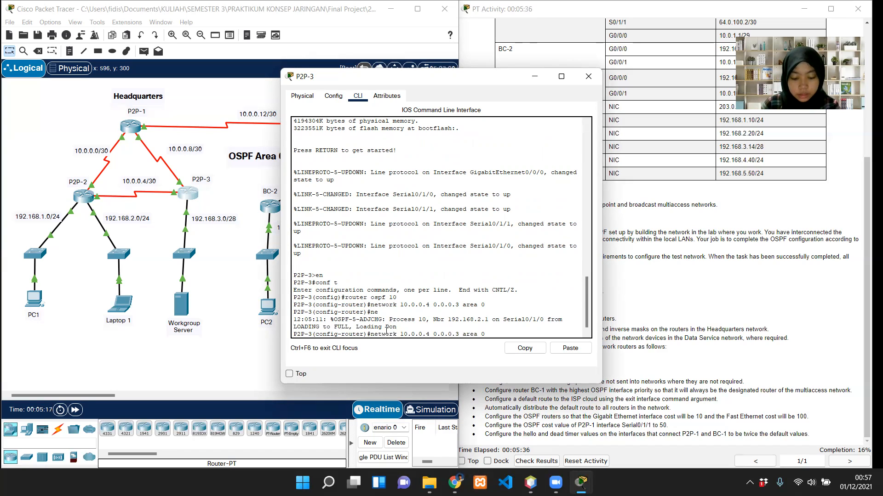
key(Left)
key(Left)
key(Left)
key(Left)
key(Left)
key(Left)
key(Left)
key(Left)
key(Left)
key(Left)
key(Left)
key(Left)
key(Left)
key(Left)
key(Left)
key(BackSpace)
text(8)
key(Return)
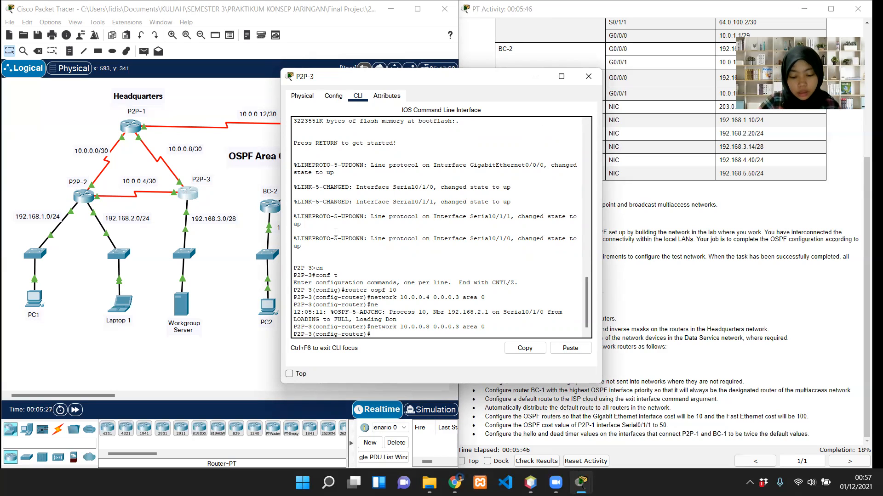
Step: Add the network 192.168.3.0 with wildcard mask 0.0.0.15 in area 0 to P2P-3's OSPF process
text(netwoek)
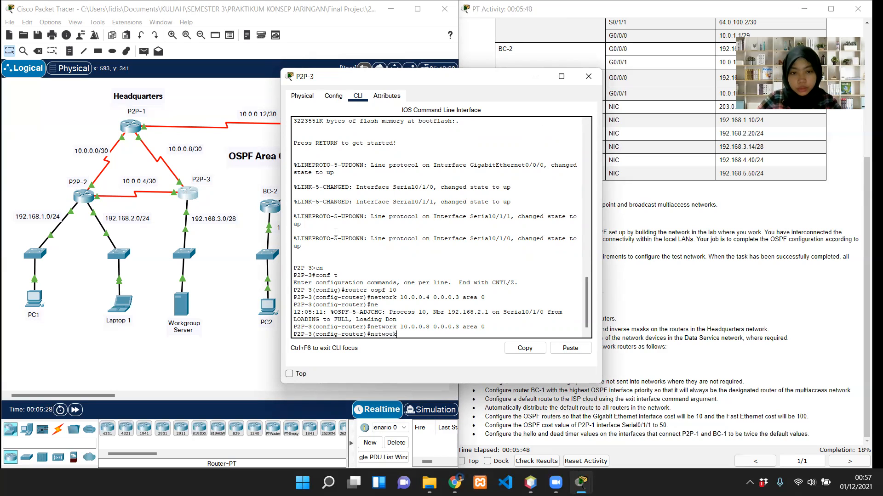
key(BackSpace)
text(rk 192.168.3.0 0)
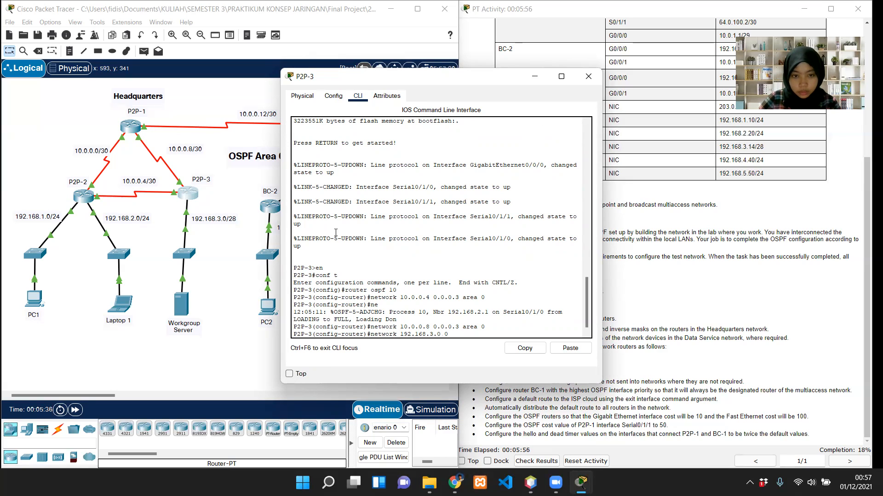
text(.0.0.15 area )
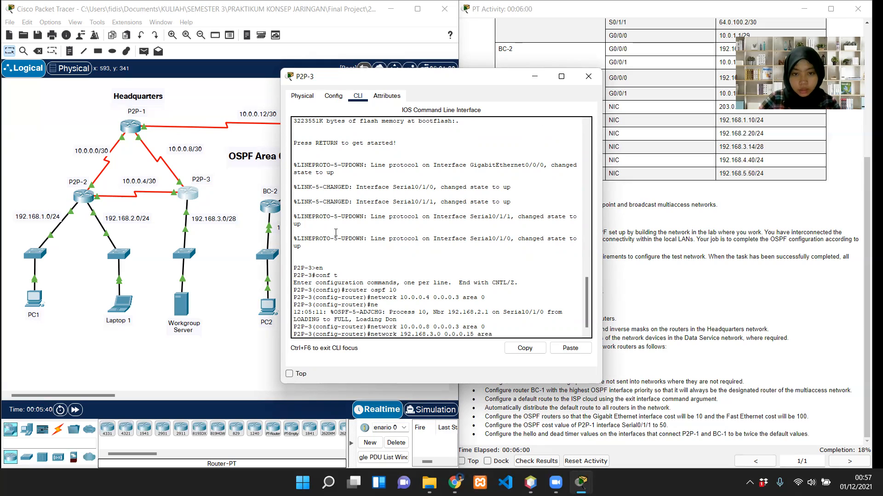
text(0)
key(Return)
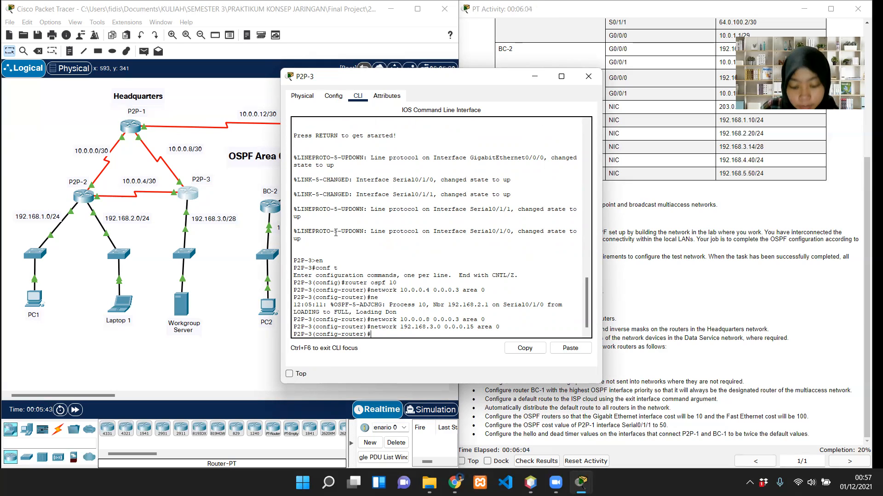
Step: Leave the OSPF router configuration on P2P-3 and close its window
text(exi)
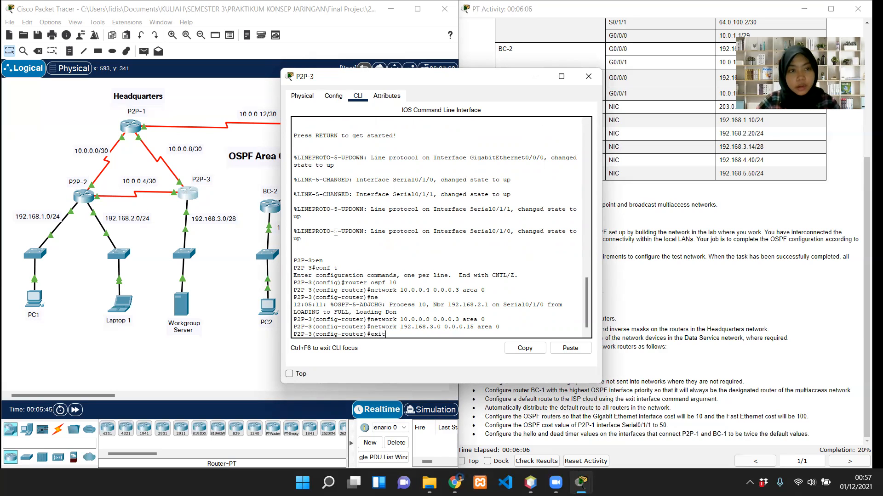
text(t)
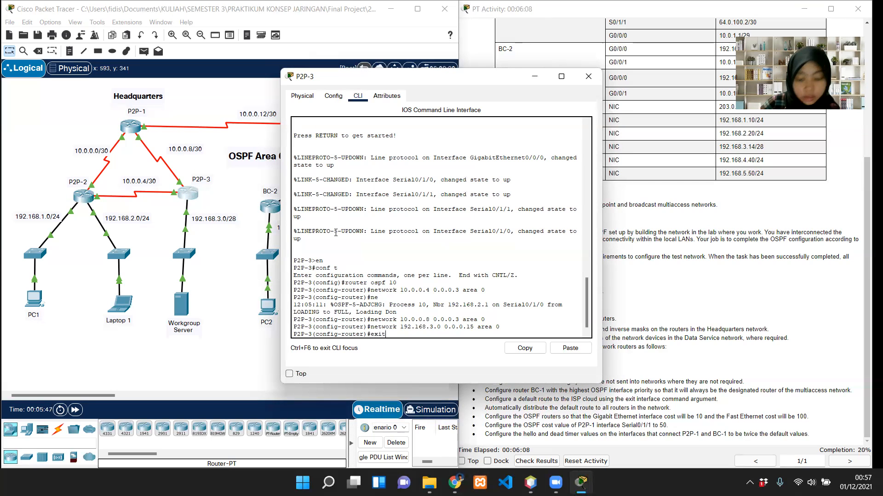
key(Return)
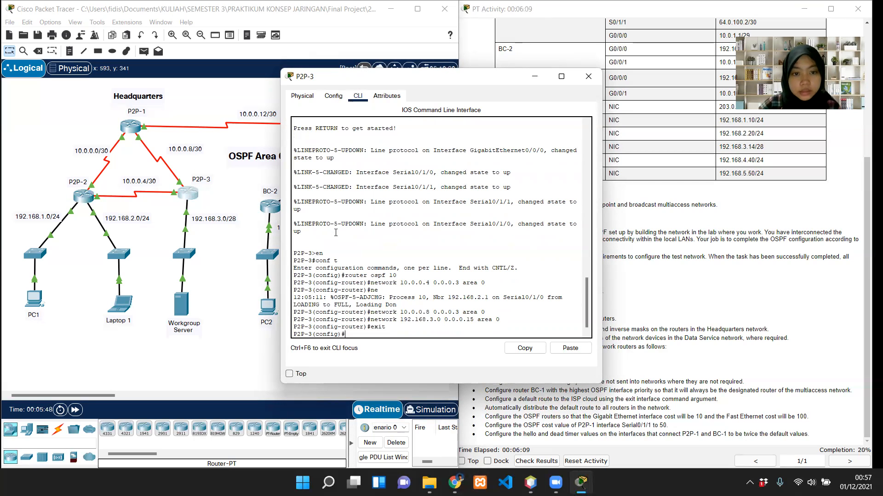
click(589, 77)
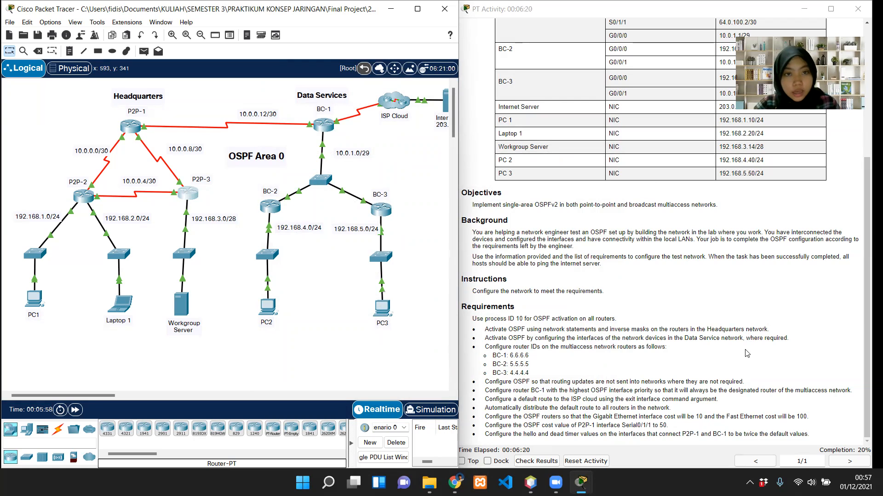
mouse_move(99, 393)
mouse_down()
mouse_move(152, 398)
mouse_move(96, 410)
mouse_up()
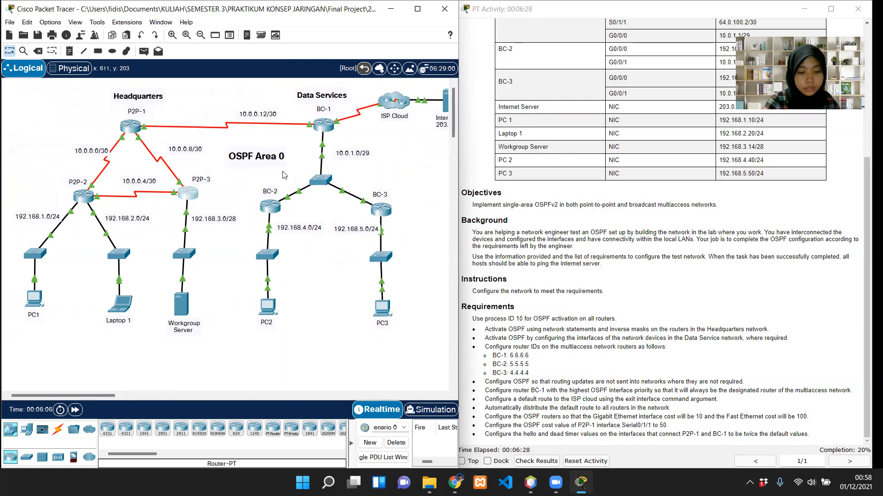
Step: Open router BC-1's command line, enter global configuration mode, and move its window clear of the activity requirements
click(320, 131)
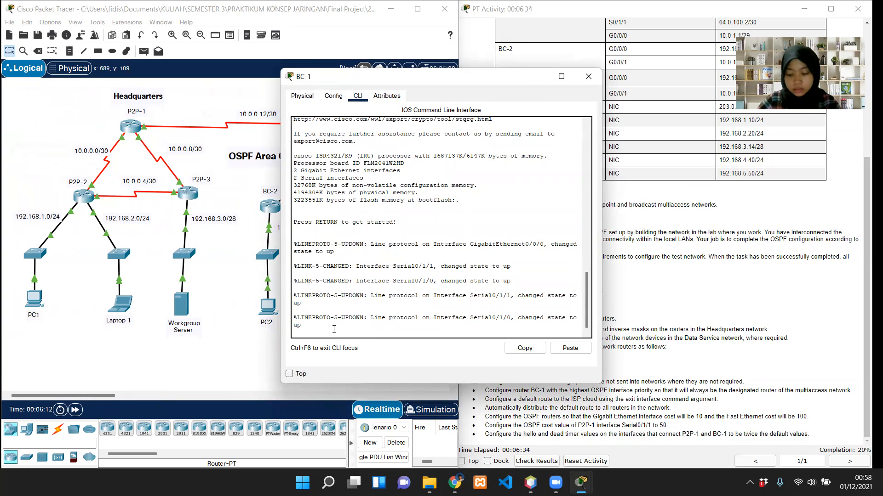
key(Return)
text(en)
key(Return)
text(conf t)
key(Return)
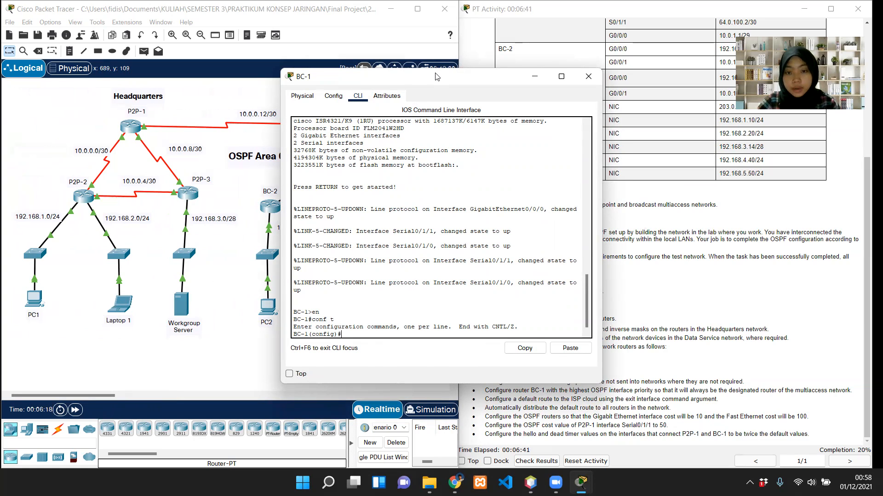
drag(437, 76, 303, 73)
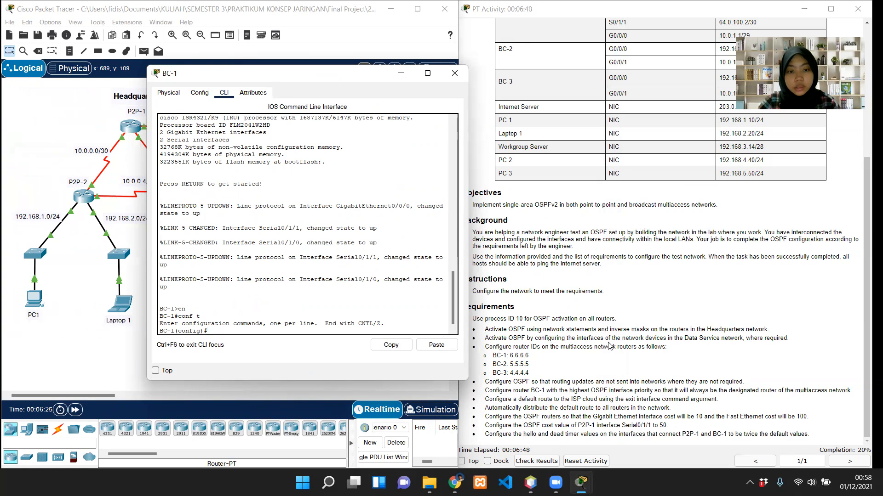
Step: Enable OSPF process 10 in area 0 on BC-1's interface g0/0/0
text(inter)
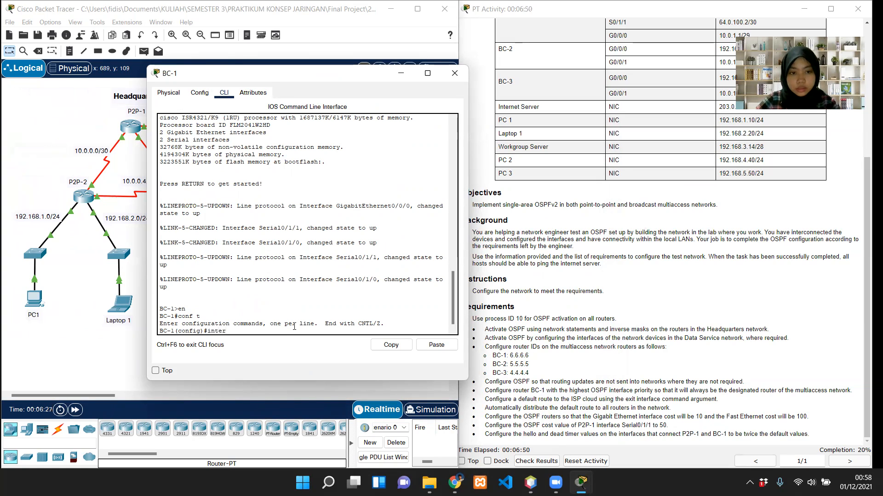
text(face)
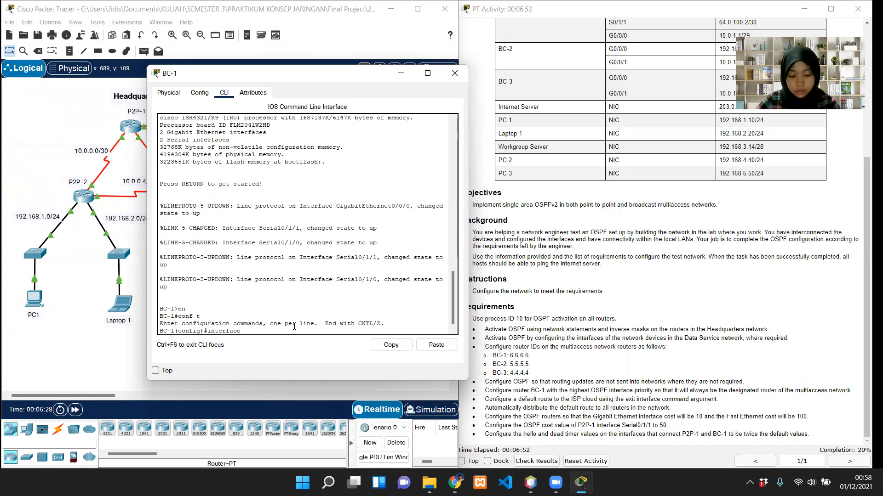
text( g)
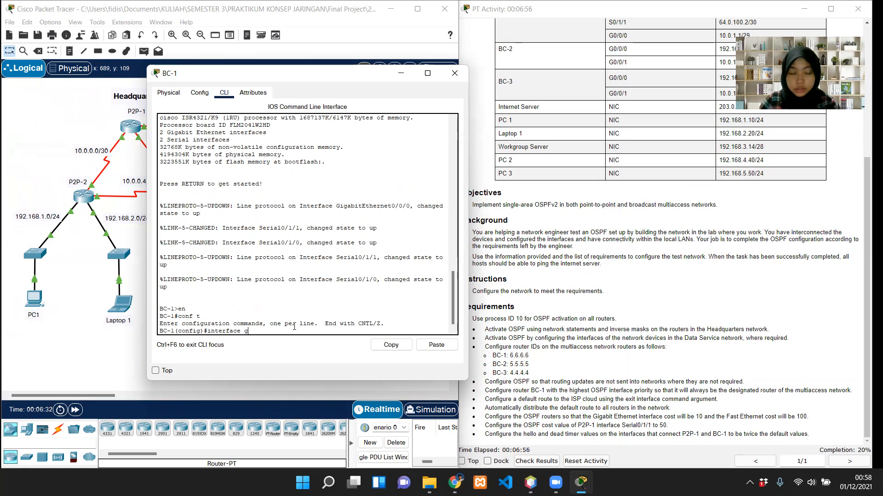
text(0)
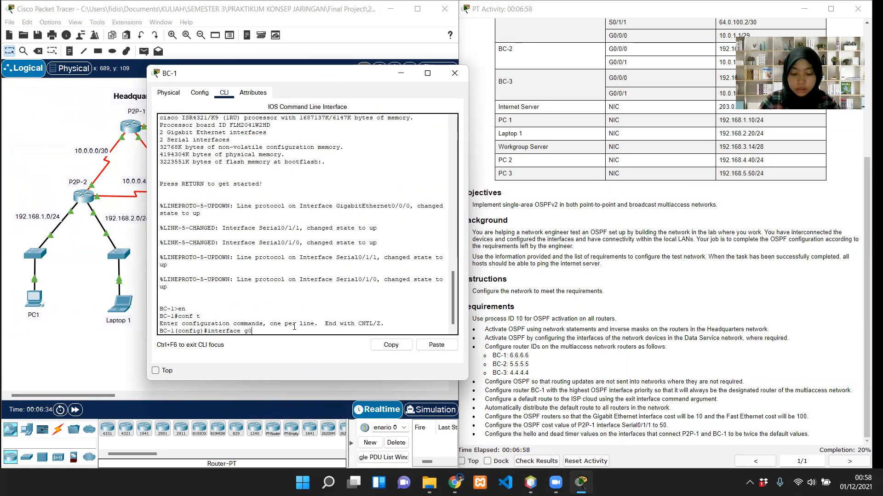
text(/0/0)
key(Return)
text(ig-if)#)
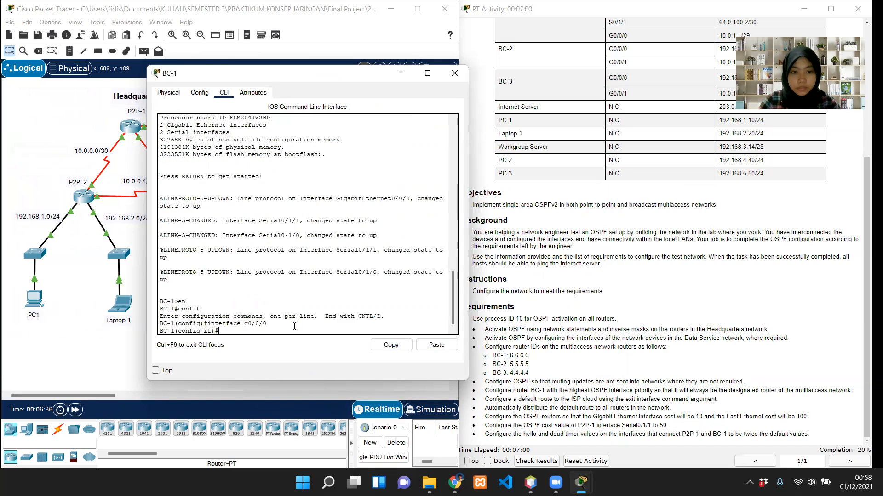
text(p ospf 10 area 0)
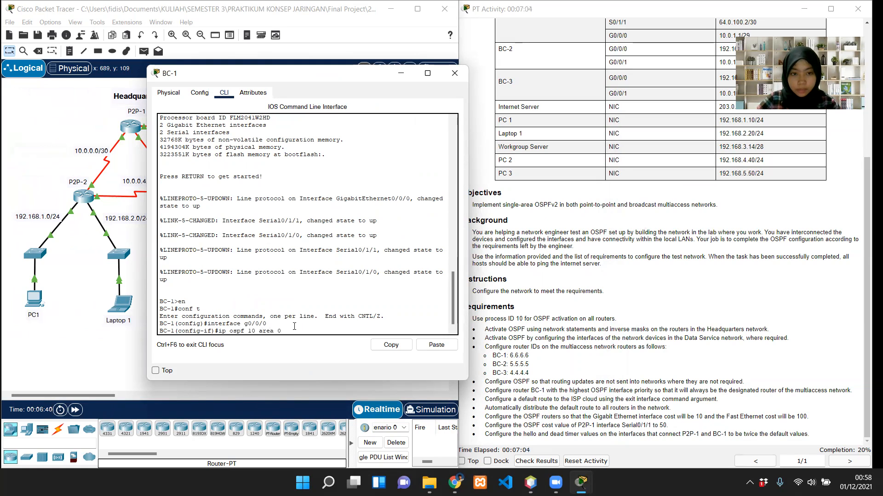
key(Return)
key(Up)
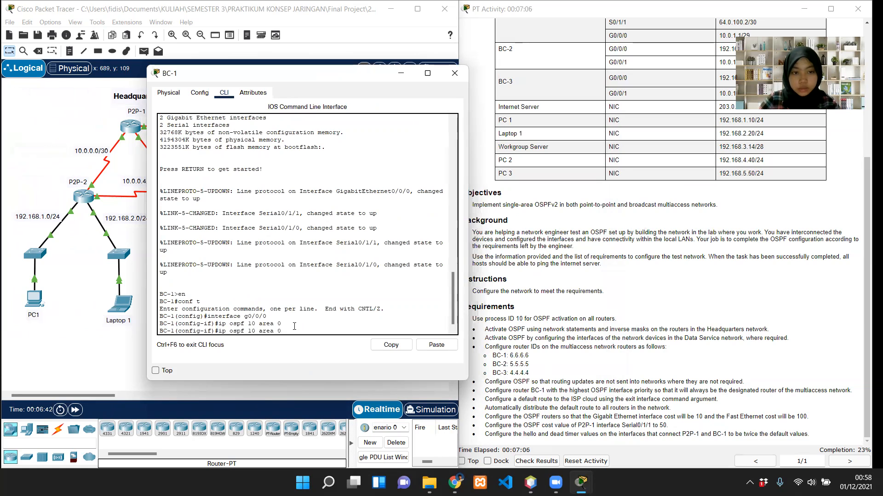
key(BackSpace)
key(BackSpace)
key(BackSpace)
key(BackSpace)
key(BackSpace)
key(BackSpace)
key(BackSpace)
key(BackSpace)
key(BackSpace)
key(BackSpace)
key(BackSpace)
key(BackSpace)
key(BackSpace)
key(BackSpace)
key(BackSpace)
key(BackSpace)
Step: Enable OSPF process 10 in area 0 on BC-1's interface Serial0/1/0
text(nterface)
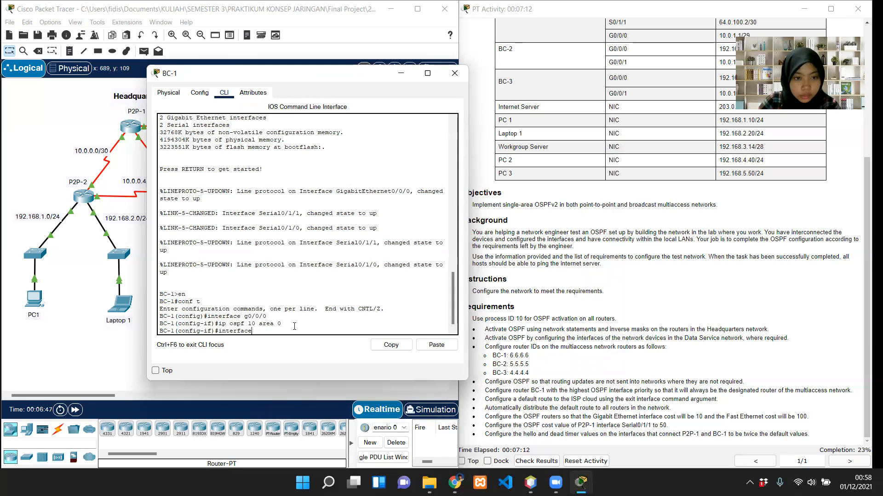
text( se)
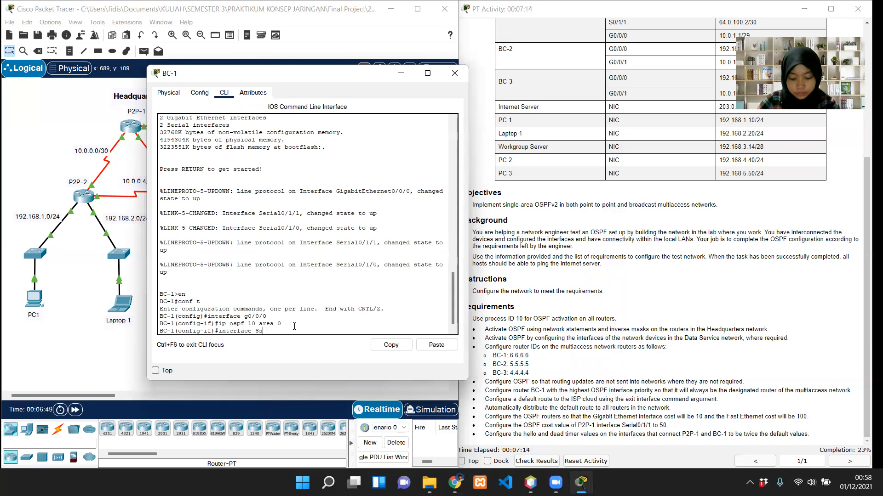
text(rial)
text(0/)
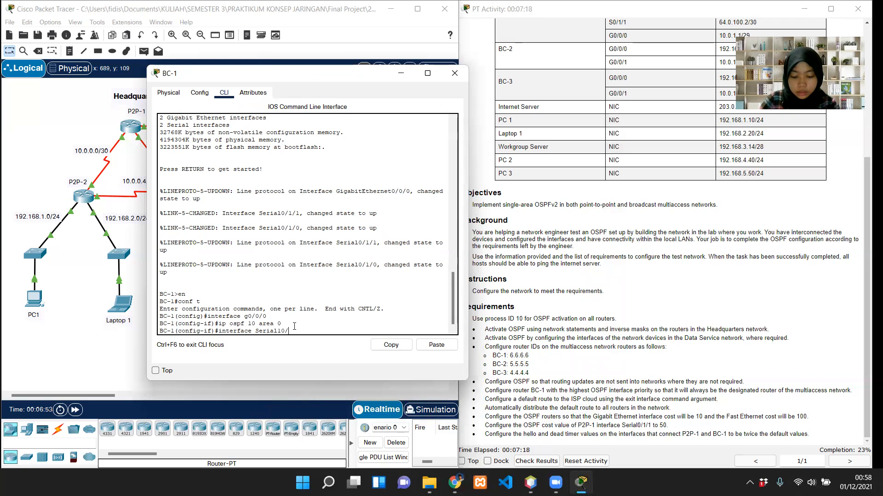
key(BackSpace)
key(BackSpace)
key(BackSpace)
key(BackSpace)
text(l0/1/0)
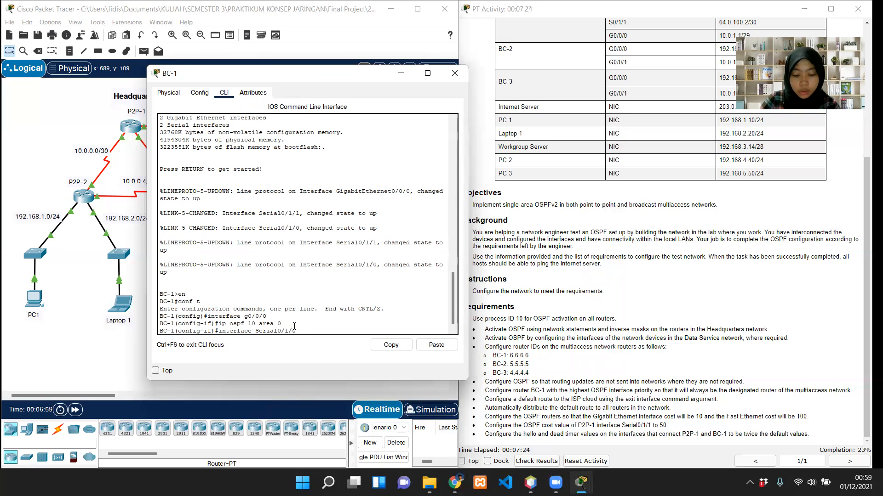
key(Return)
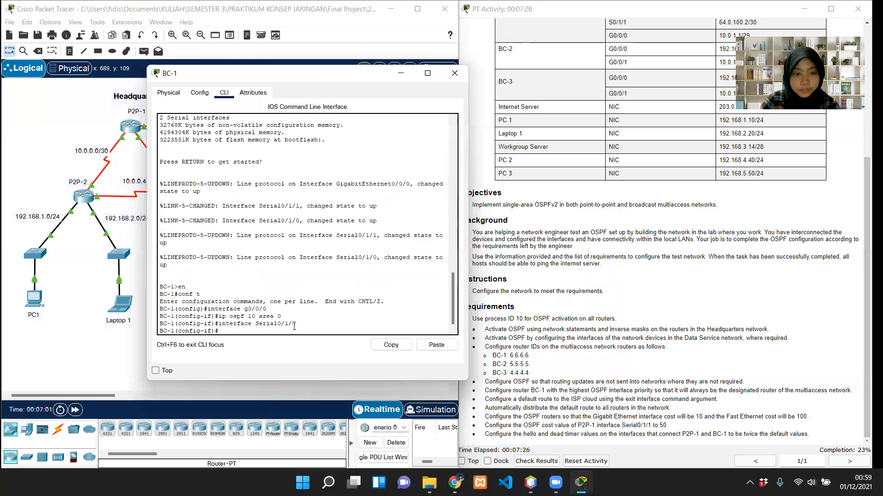
text(ip os)
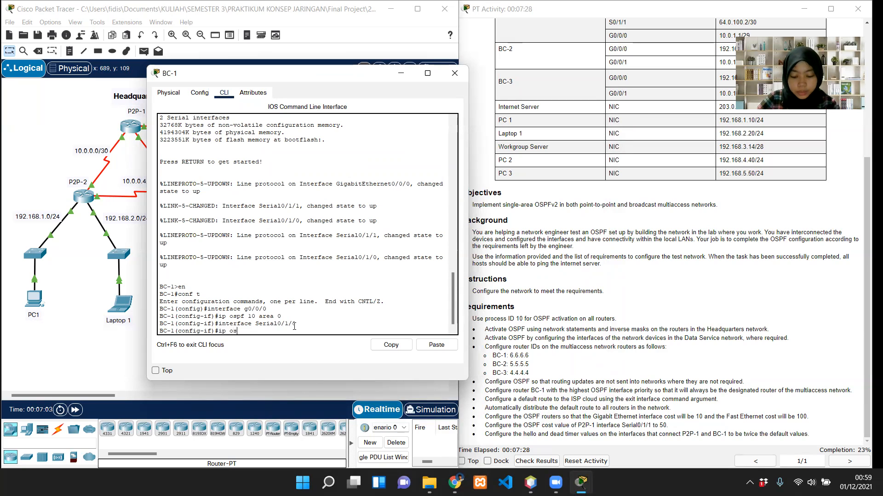
text(pf 1o area)
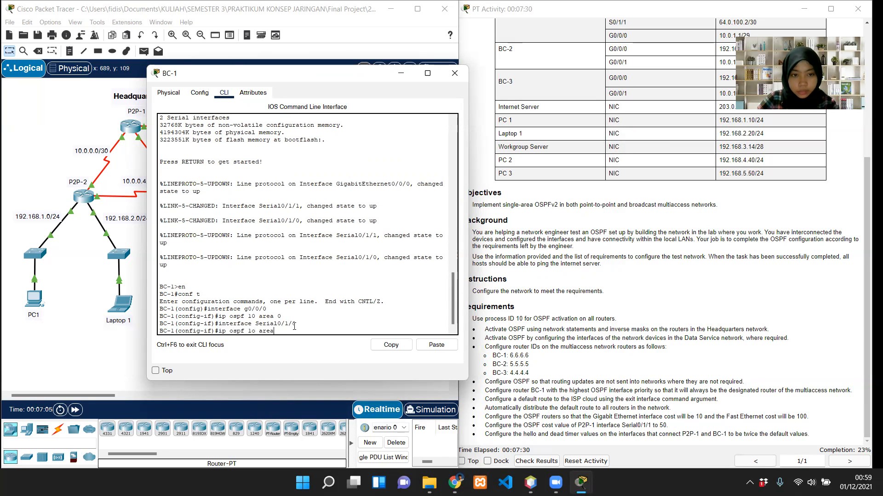
key(BackSpace)
key(BackSpace)
key(BackSpace)
key(BackSpace)
key(BackSpace)
key(BackSpace)
key(BackSpace)
text(10 area 0)
key(Return)
Step: Leave interface configuration on BC-1 and close its window
text(exit)
key(Return)
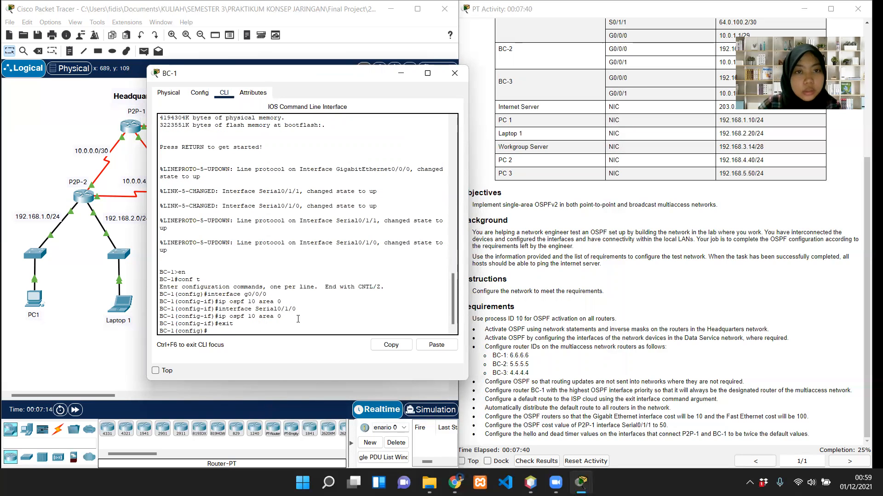
click(454, 73)
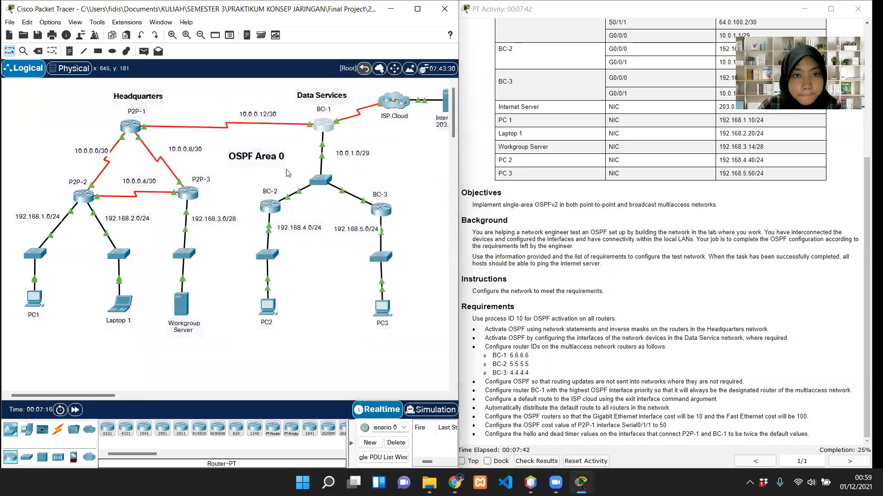
Step: Open router BC-2's command line and enter global configuration mode
click(270, 206)
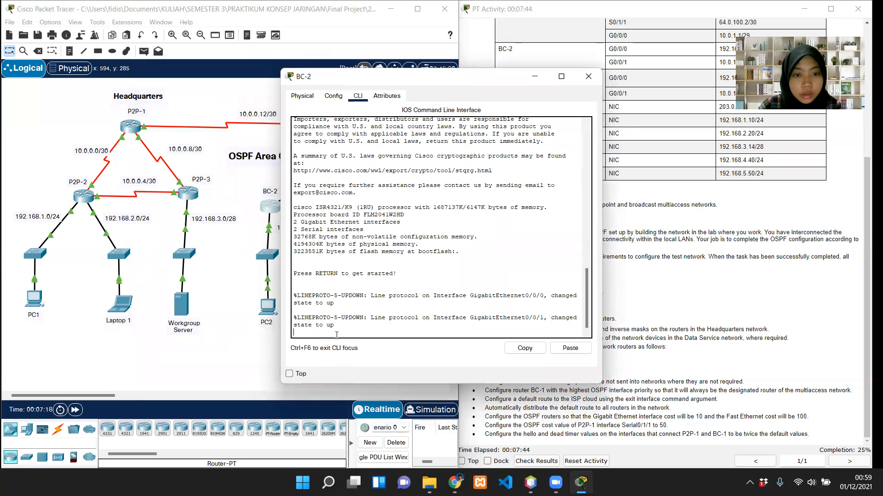
key(Return)
text(en)
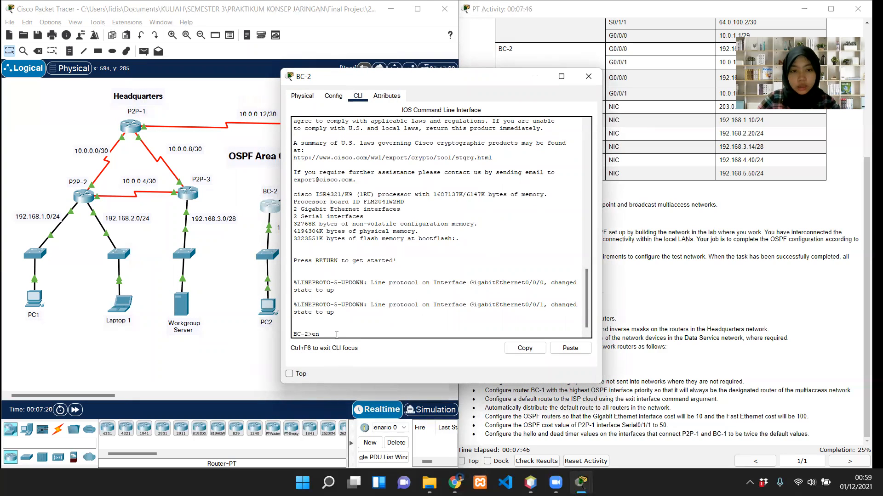
key(Return)
text(conf t)
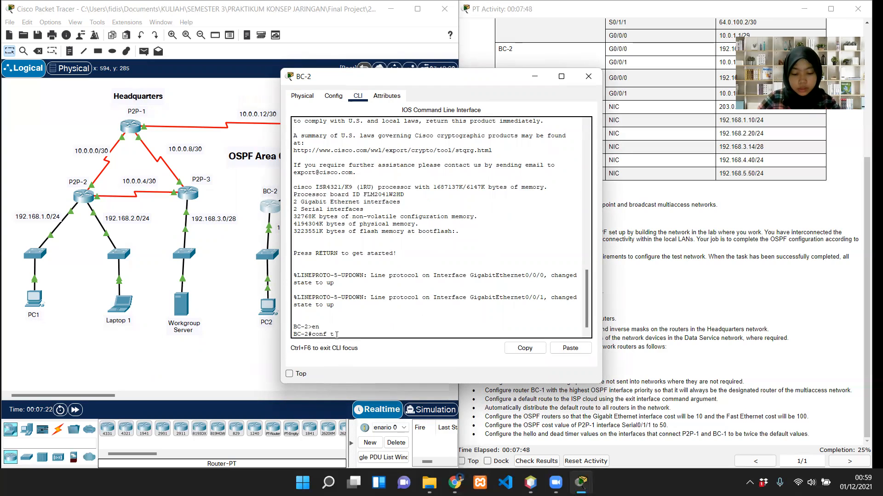
key(Return)
Step: Enable OSPF process 10 in area 0 on BC-2's interface g0/0/0
text(itn)
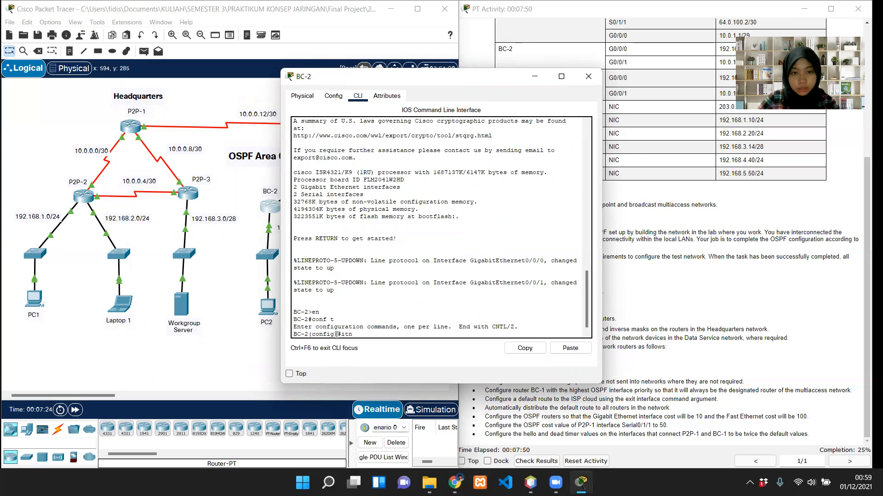
key(BackSpace)
key(BackSpace)
text(nterfacex)
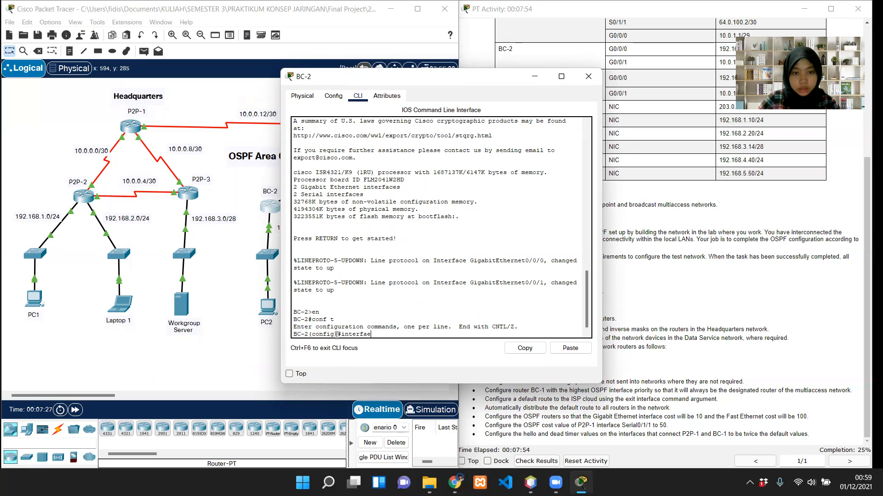
text(e)
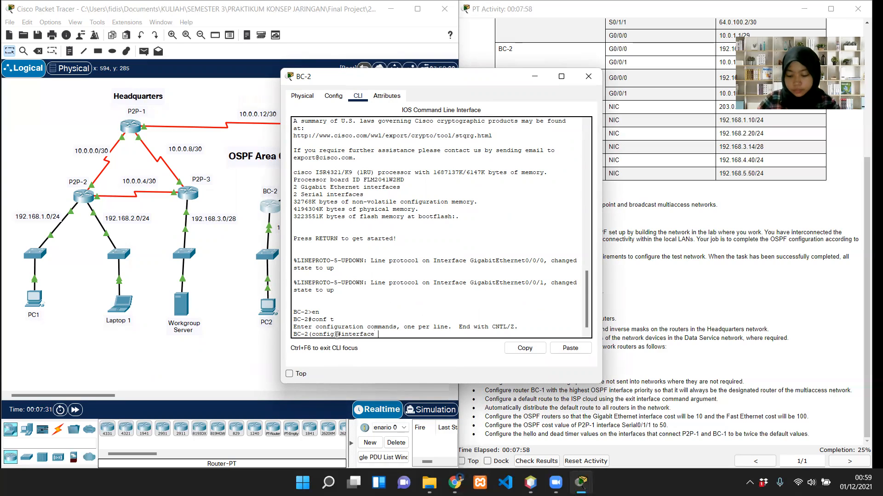
text(g0)
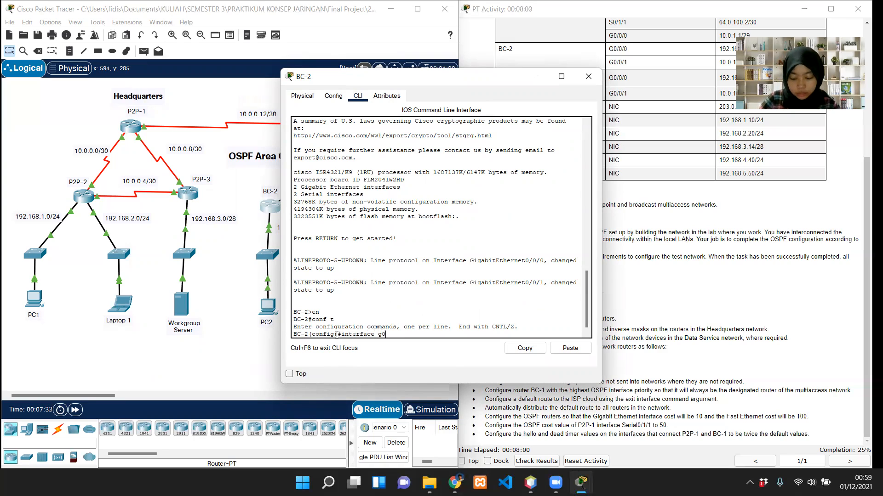
text(/0/0)
key(Return)
text(ip osf)
key(BackSpace)
text(pf 10 area 0)
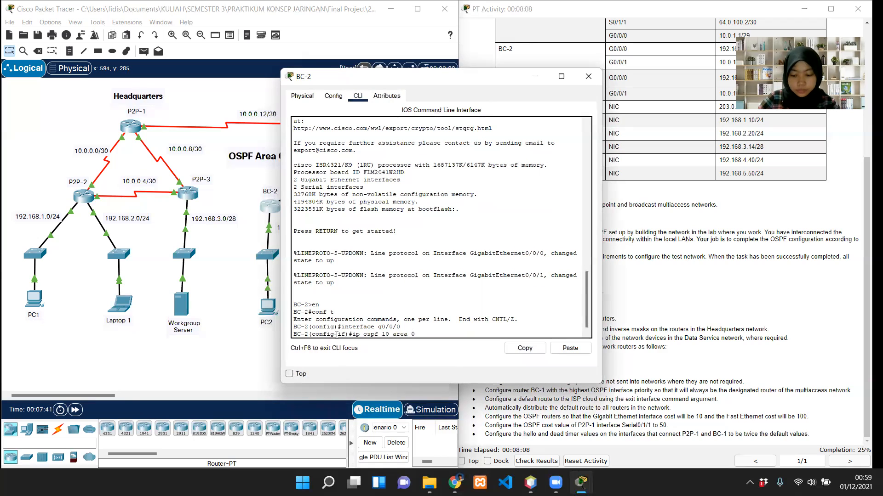
key(Return)
Step: Enable OSPF process 10 in area 0 on BC-2's interface g0/0/1
text(interface g)
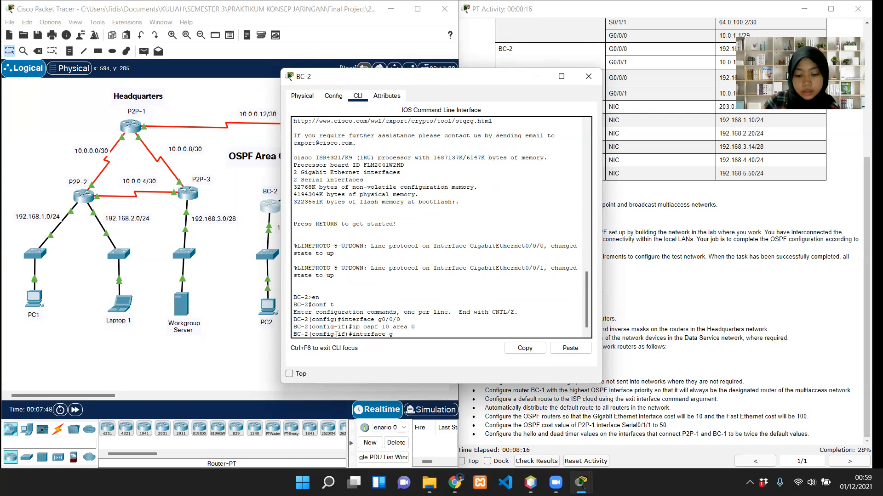
text(0/0/1)
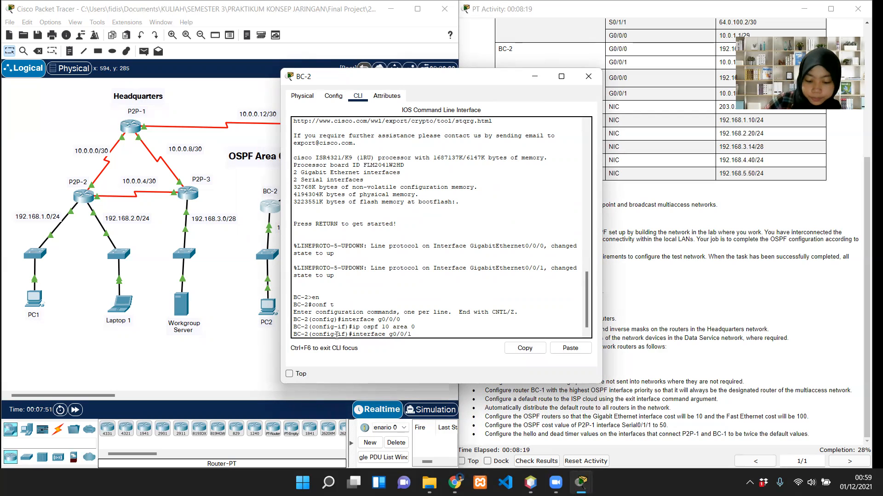
key(Return)
key(Up)
key(Up)
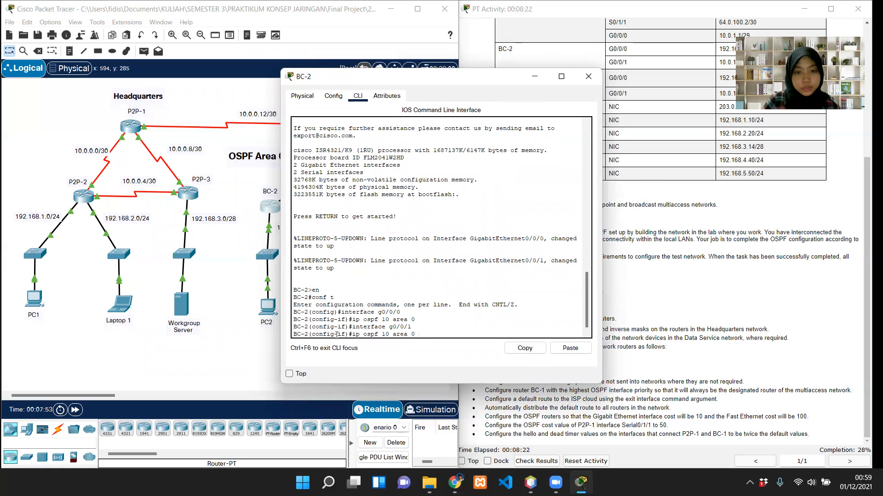
key(Return)
Step: Leave interface configuration on BC-2 and close its window
text(exit)
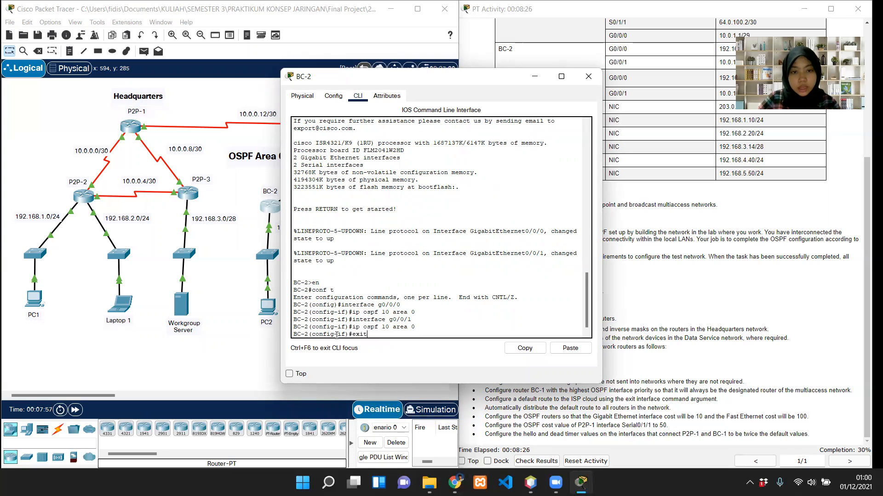
key(Return)
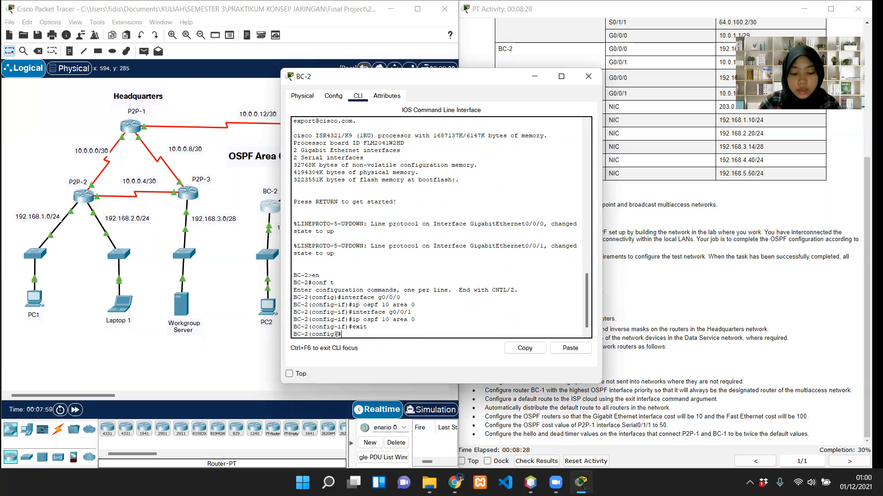
click(588, 78)
Step: Open router BC-3's command line and enter global configuration mode
click(388, 213)
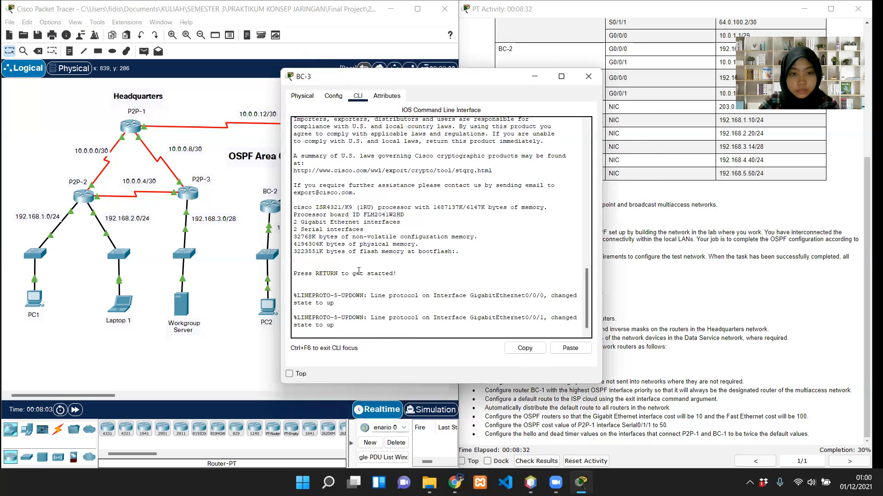
key(Return)
text(en)
key(Return)
text(conf t)
key(Return)
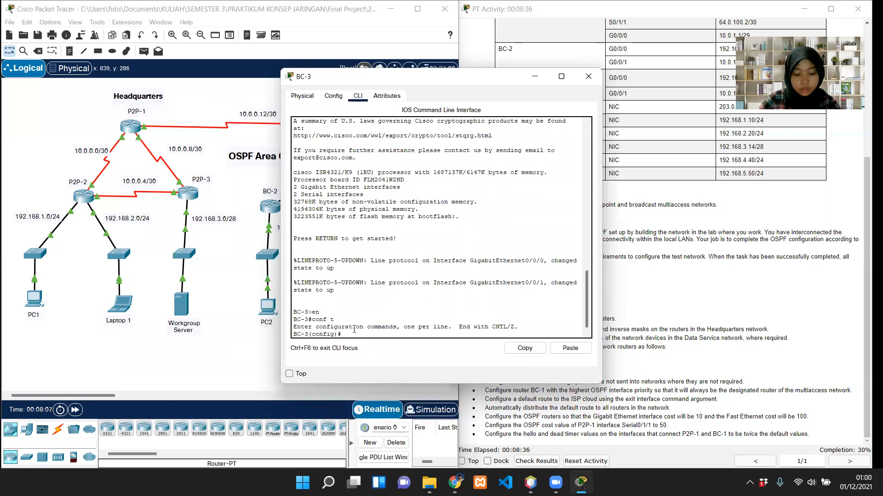
Step: Enable OSPF process 10 in area 0 on BC-3's interface g0/0/0
text(inter)
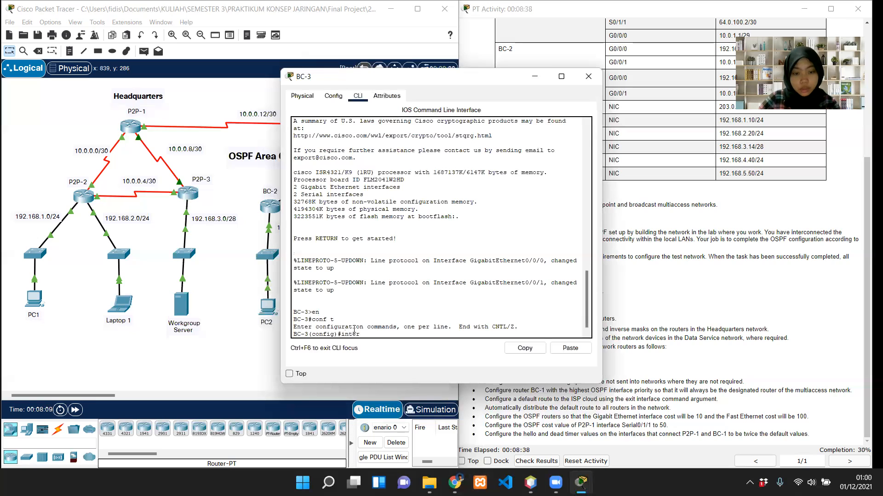
text(face g0.0.0)
key(BackSpace)
key(BackSpace)
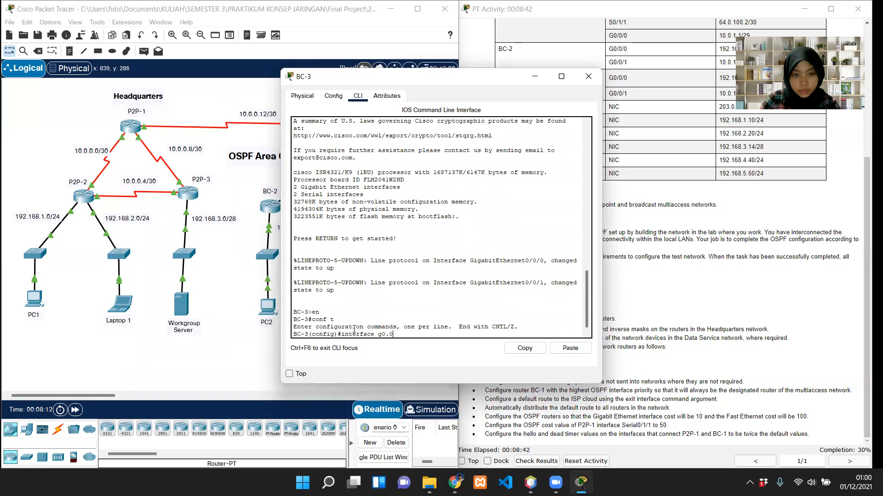
text(/0/0)
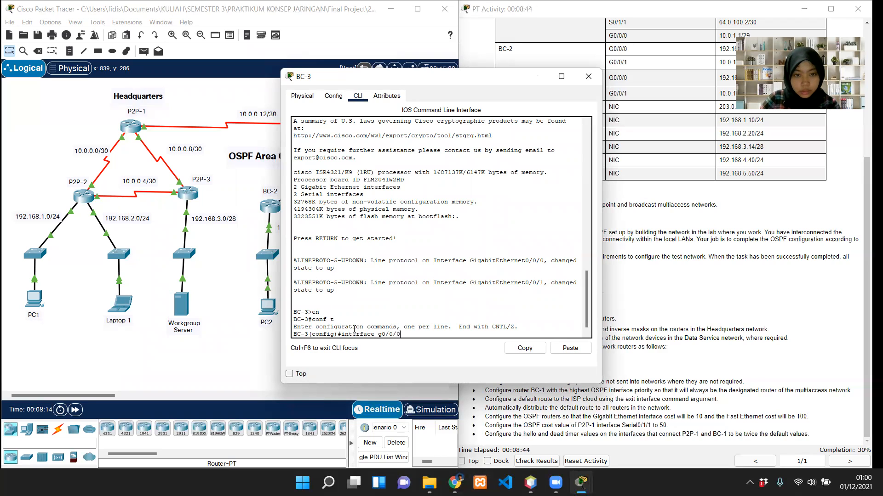
key(Return)
text(ip ospf )
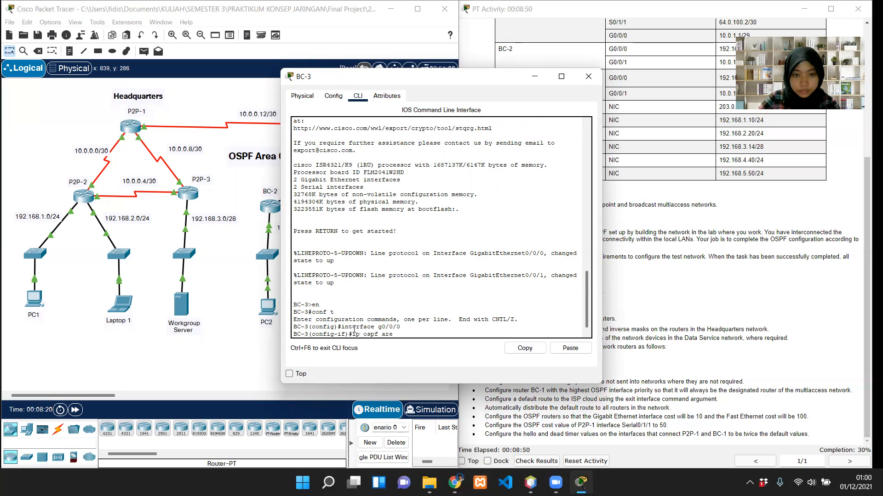
text(10 area 0)
key(Return)
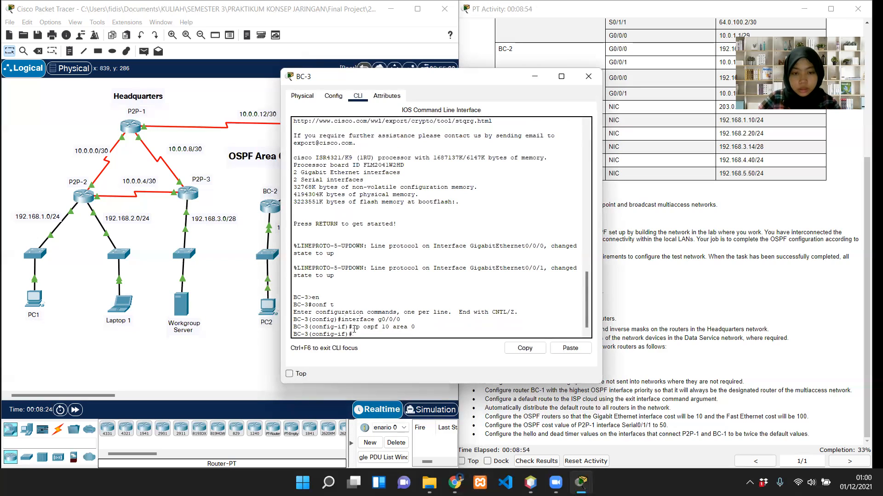
Step: Enable OSPF process 10 in area 0 on BC-3's interface g0/0/1
text(itne)
key(BackSpace)
key(BackSpace)
key(BackSpace)
key(BackSpace)
key(BackSpace)
text(nterface)
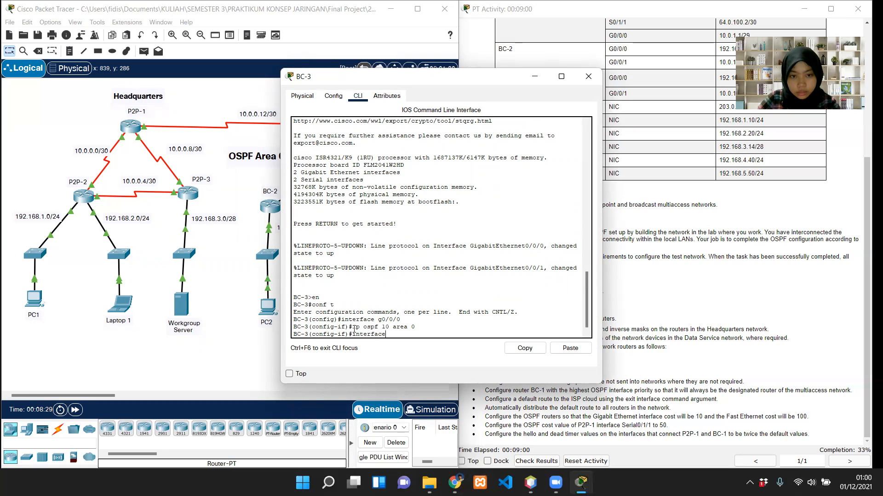
text( g)
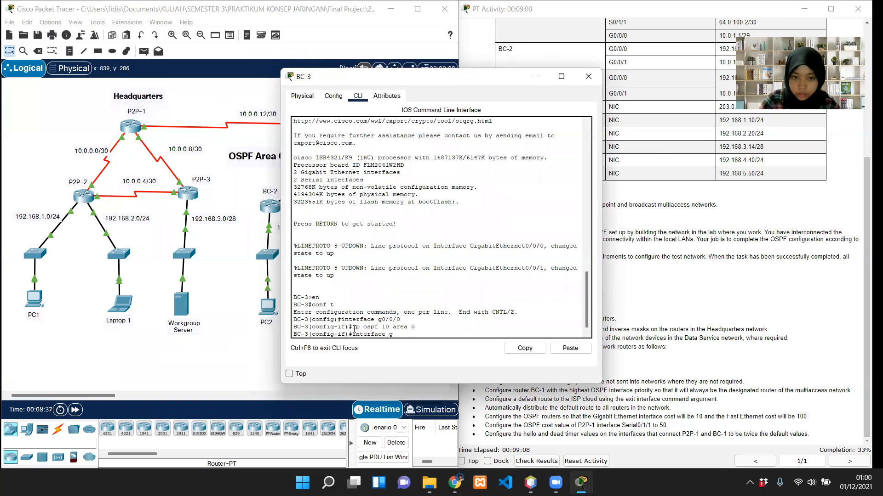
text(0/0/)
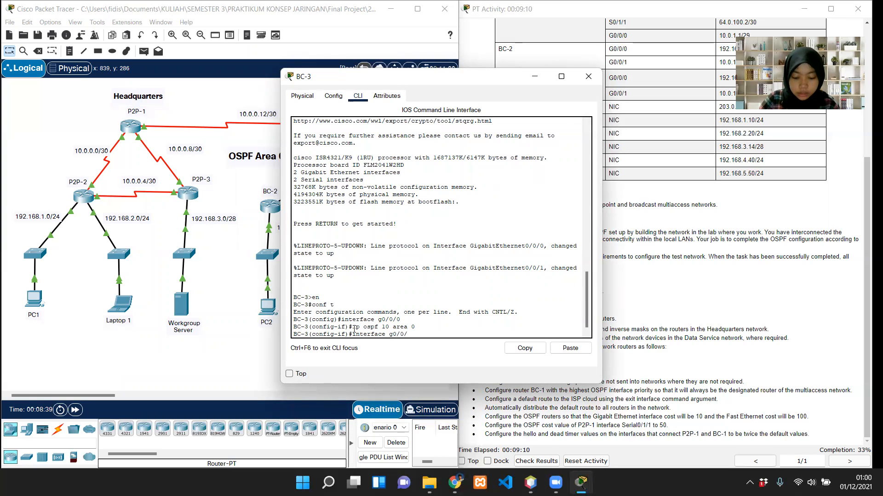
text(1)
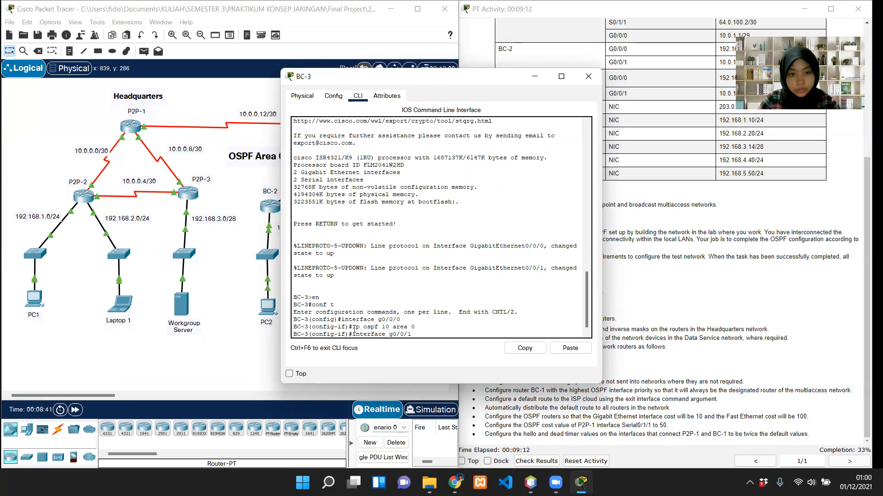
key(Return)
text(ip ospf 10 a)
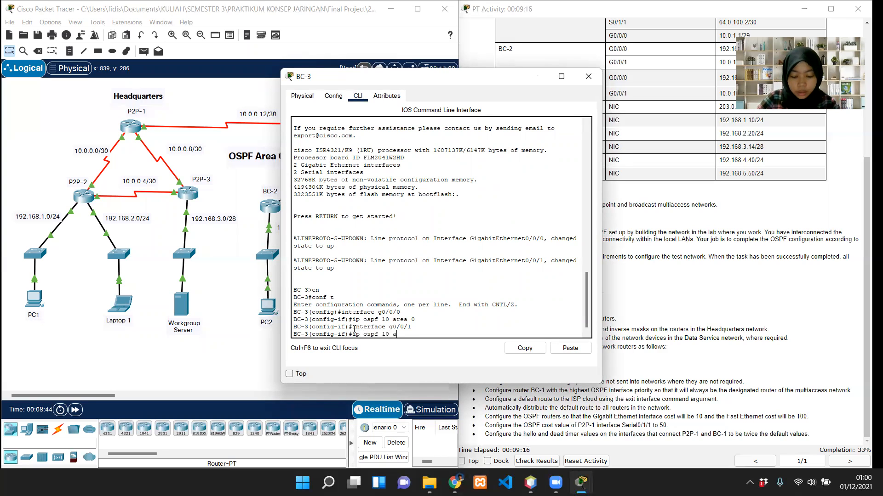
text(rea 0)
key(Return)
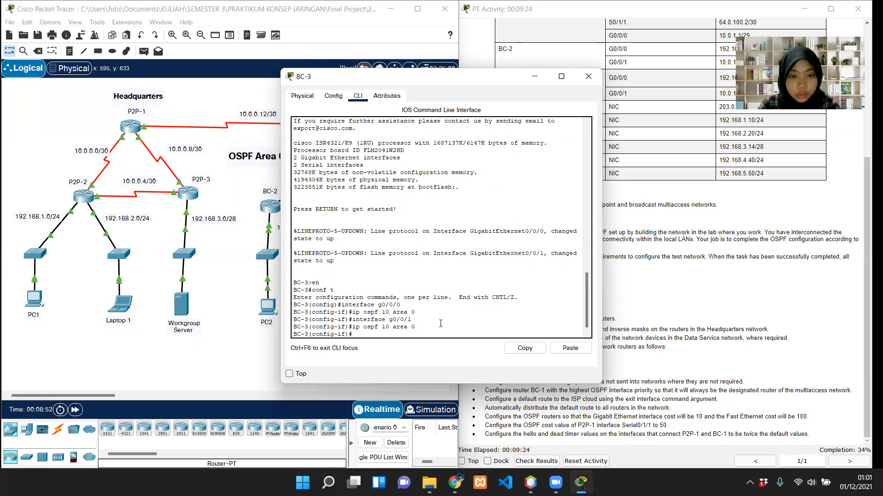
Step: Leave interface configuration on BC-3 and close its window
text(exit)
key(Return)
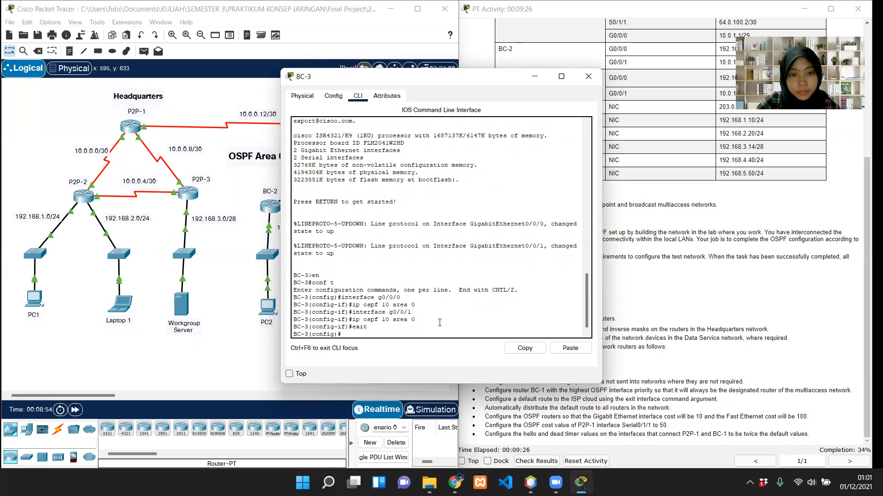
click(589, 78)
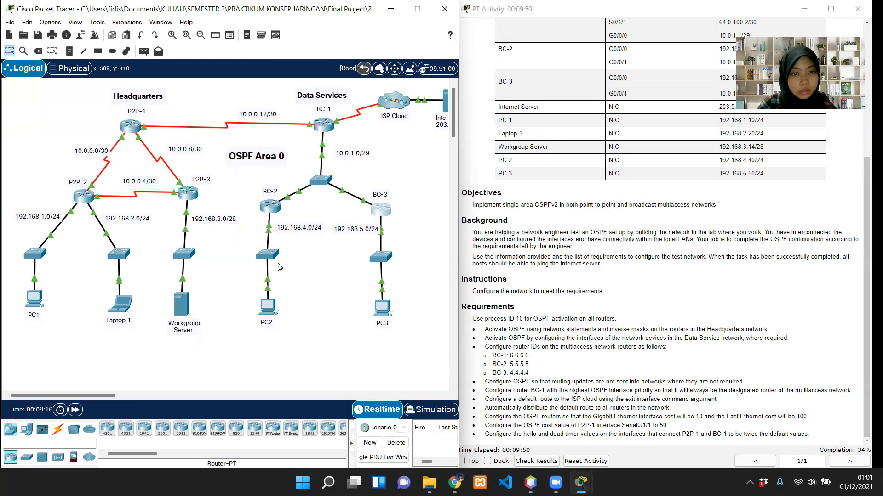
Step: Open router BC-1's command line and enter router configuration mode for OSPF process 10
click(321, 124)
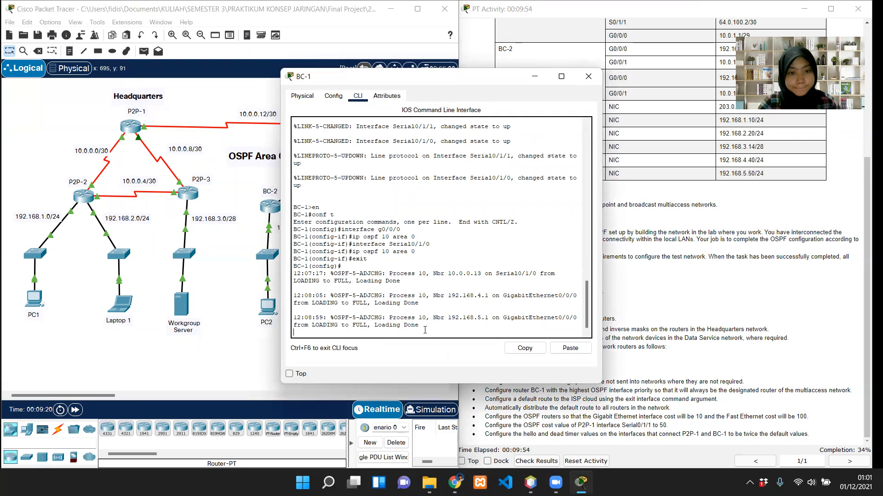
key(Return)
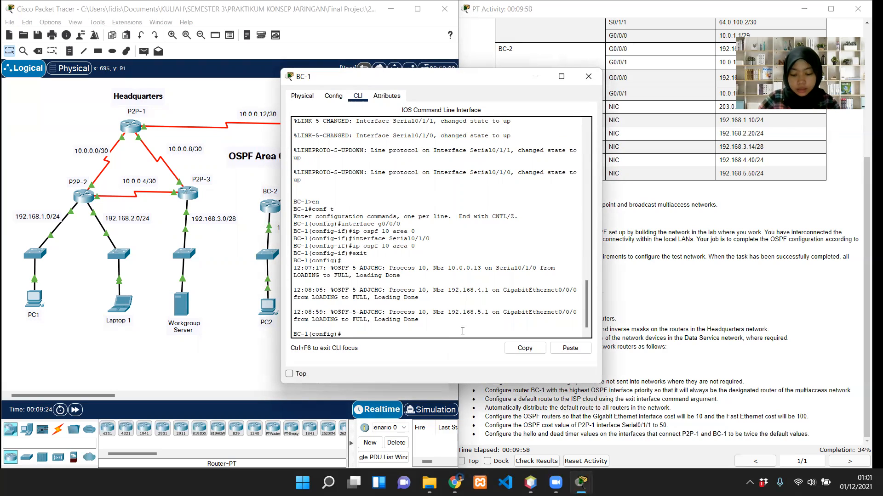
text(router)
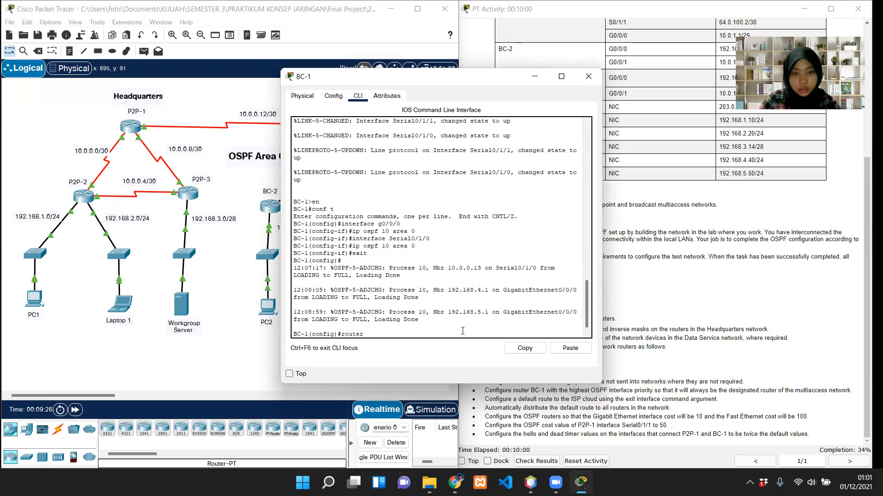
text( ospf 10)
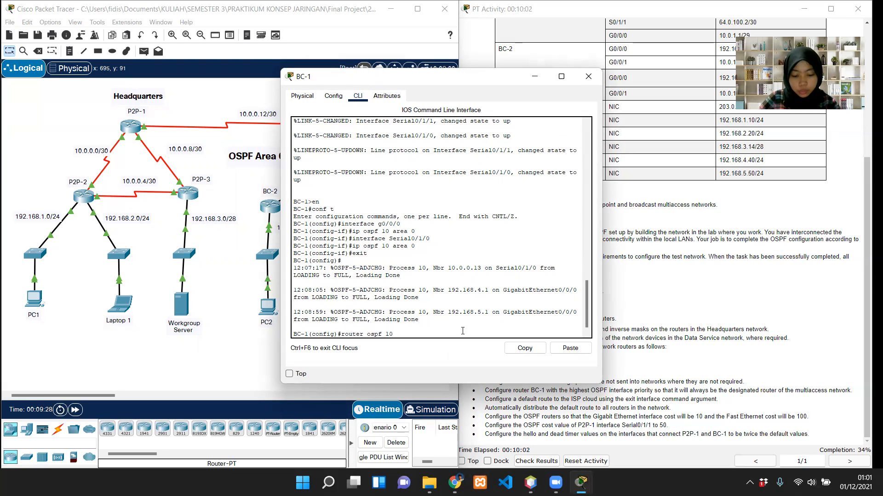
key(Return)
Step: Set BC-1's OSPF router ID to 6.6.6.6
text(router)#router-id)
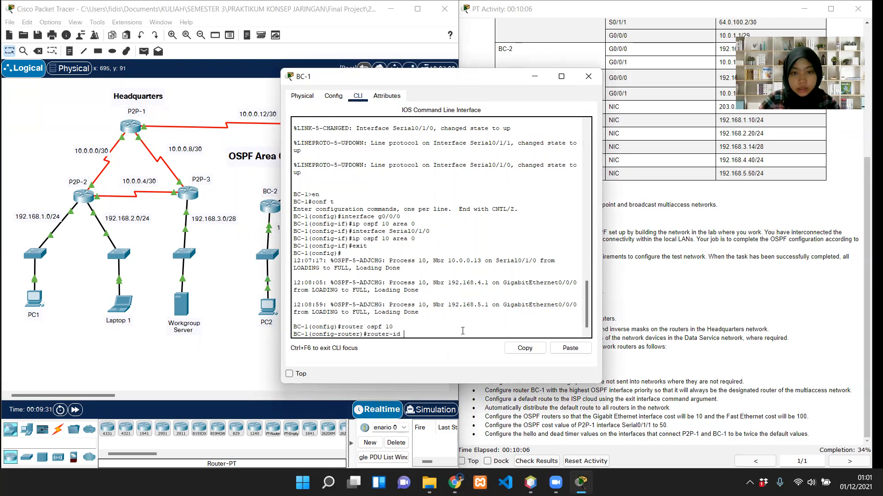
drag(453, 80, 301, 86)
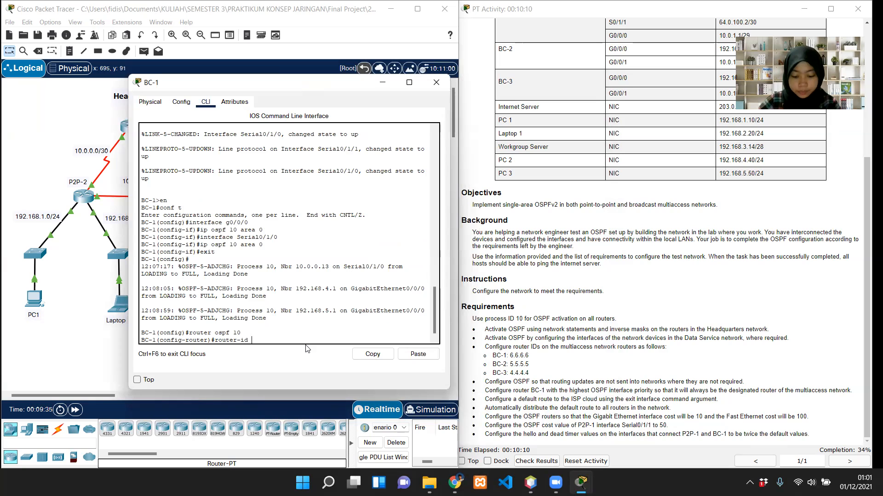
text(6.6.)
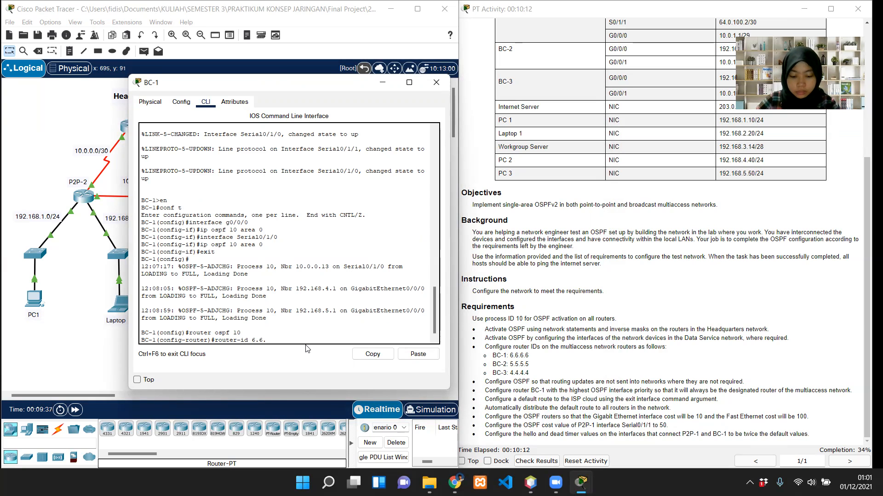
text(6.6)
key(Return)
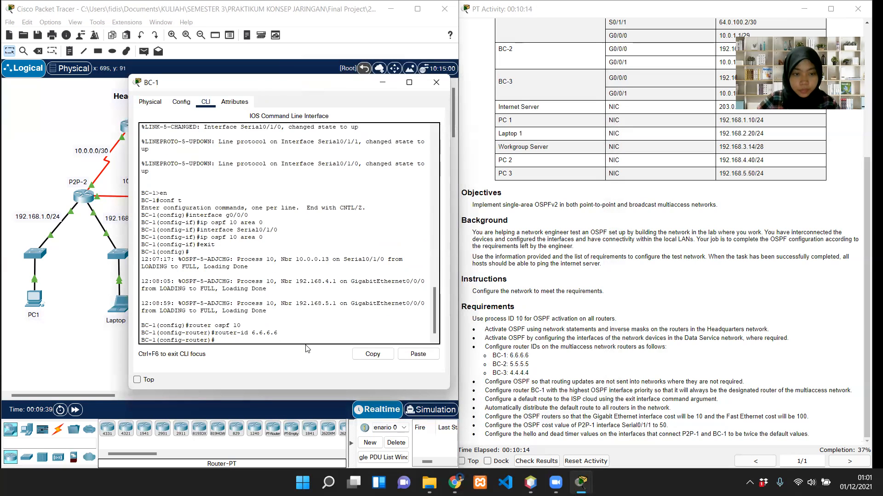
Step: Leave OSPF router configuration on BC-1 and close its window
text(exit)
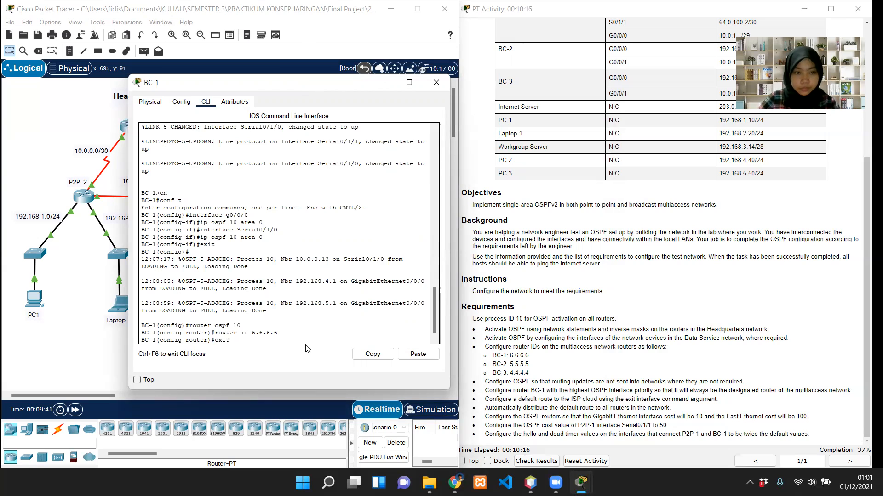
key(Return)
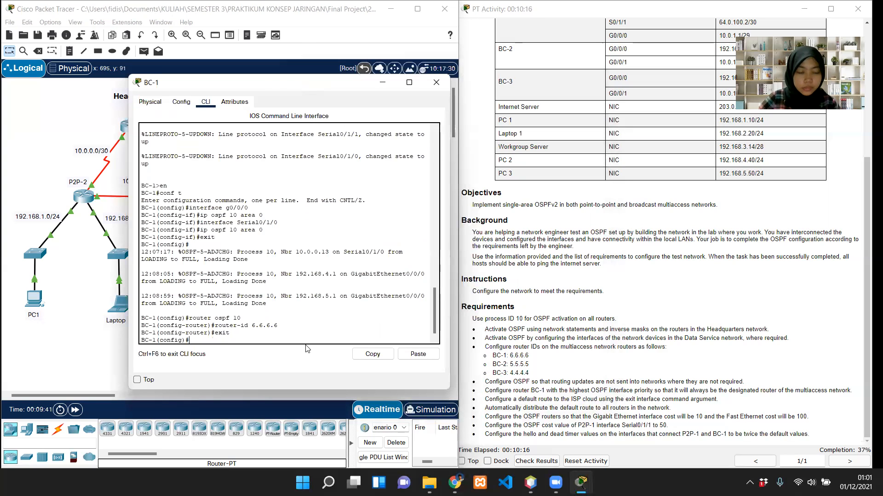
click(435, 82)
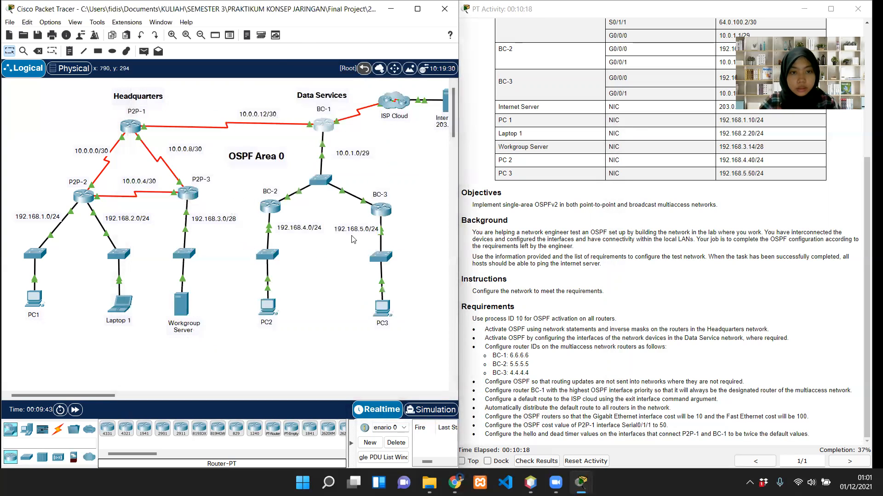
Step: Open router BC-2's command line and enter router configuration mode for OSPF process 10
click(271, 207)
key(Return)
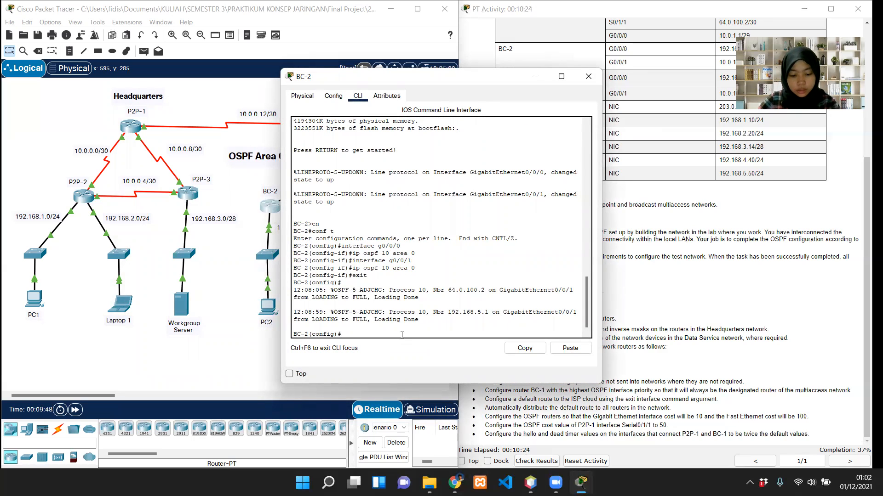
text(router)
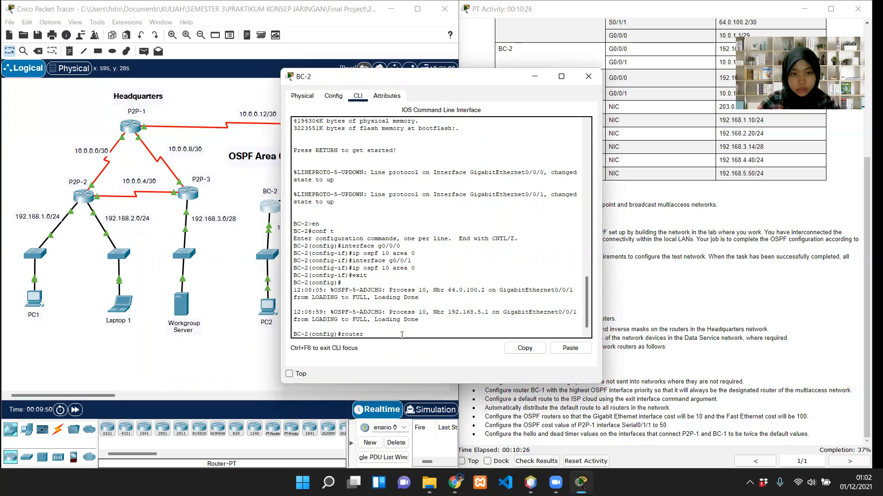
text( ospf 10)
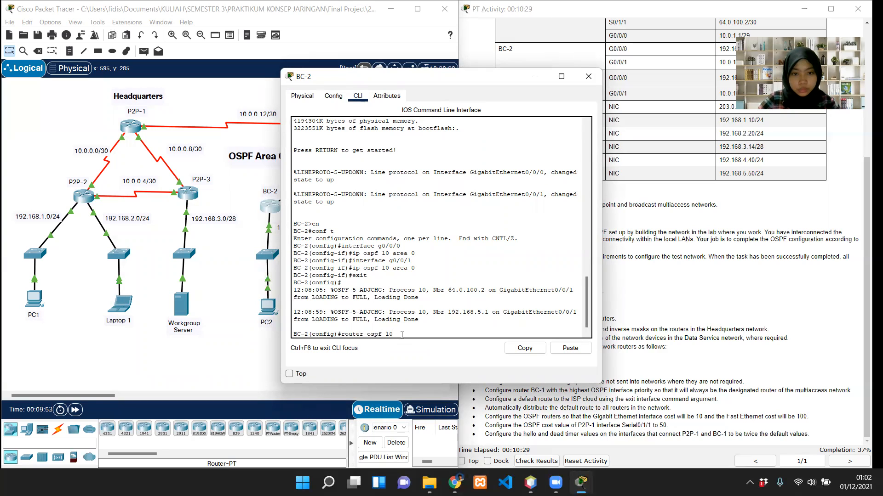
key(Return)
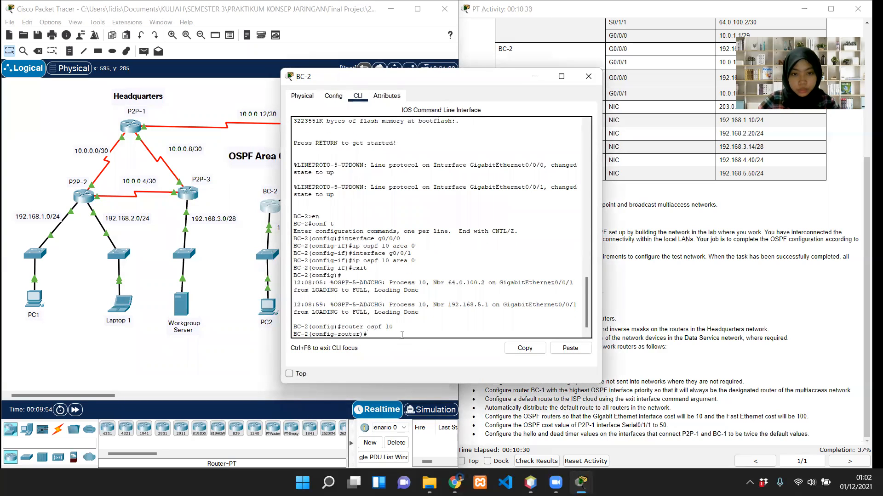
Step: Set BC-2's OSPF router ID to 5.5.5.5, then leave router configuration mode and close its window
text(router-id)
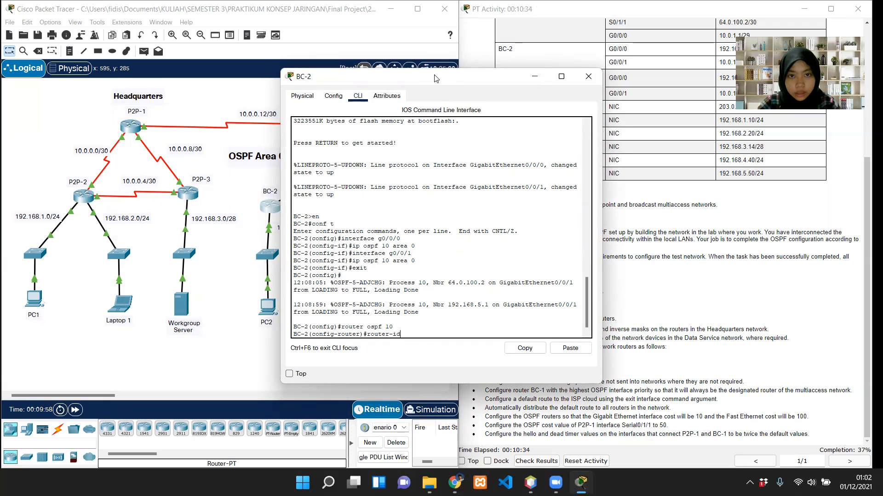
drag(327, 82, 219, 88)
text(5.5.)
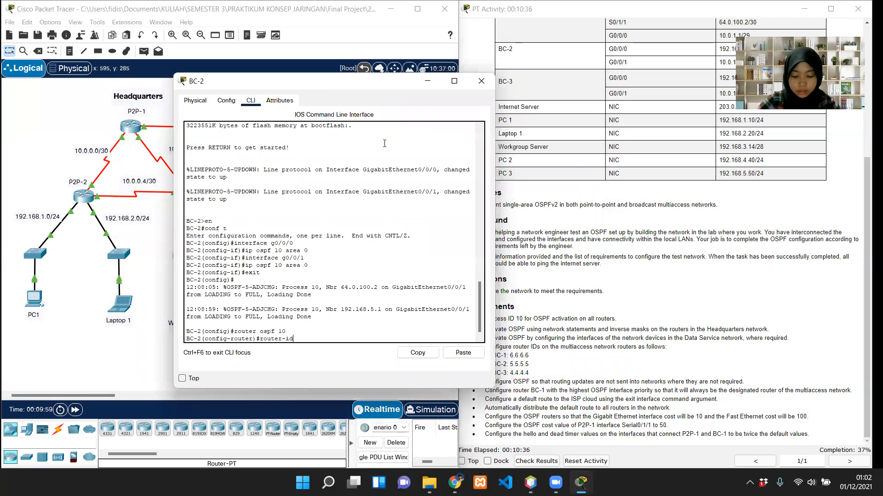
text(5.5)
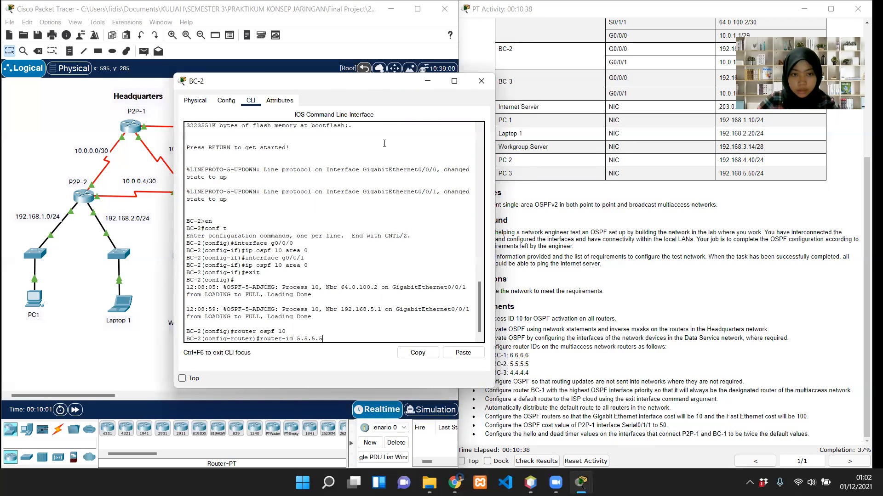
key(Return)
text(exit)
key(Return)
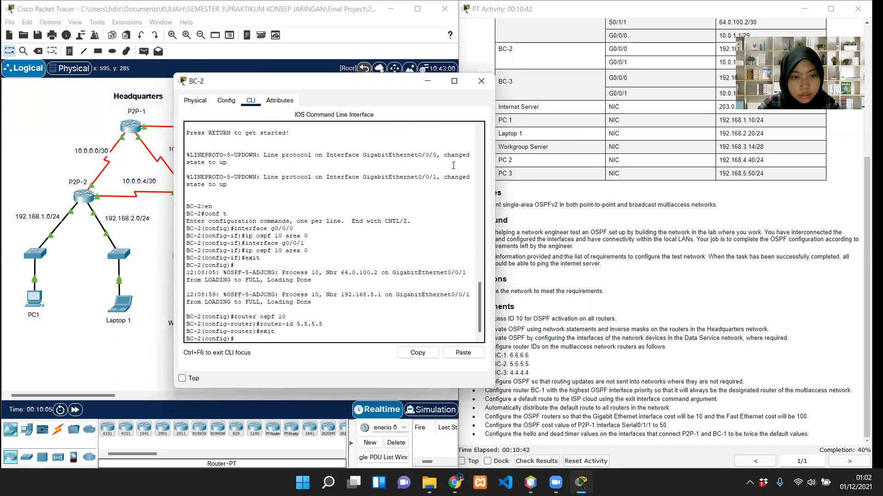
click(481, 81)
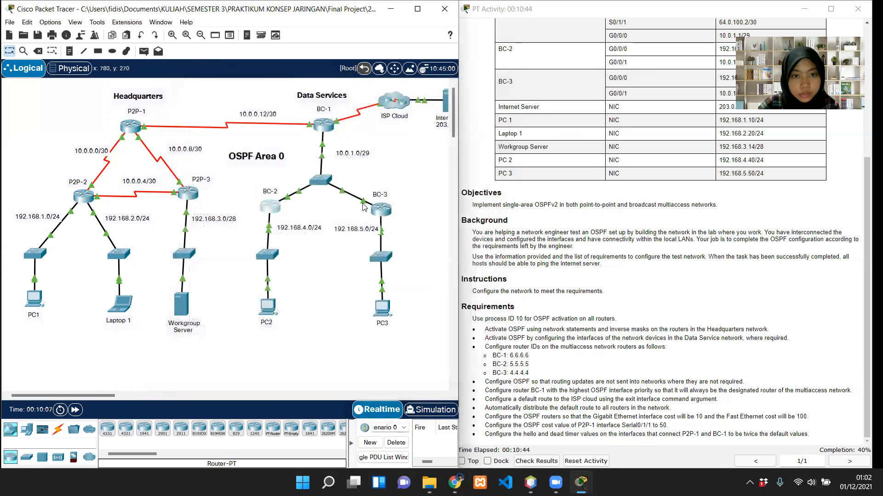
Step: Open router BC-3's command line and enter router configuration mode for OSPF process 10
click(381, 209)
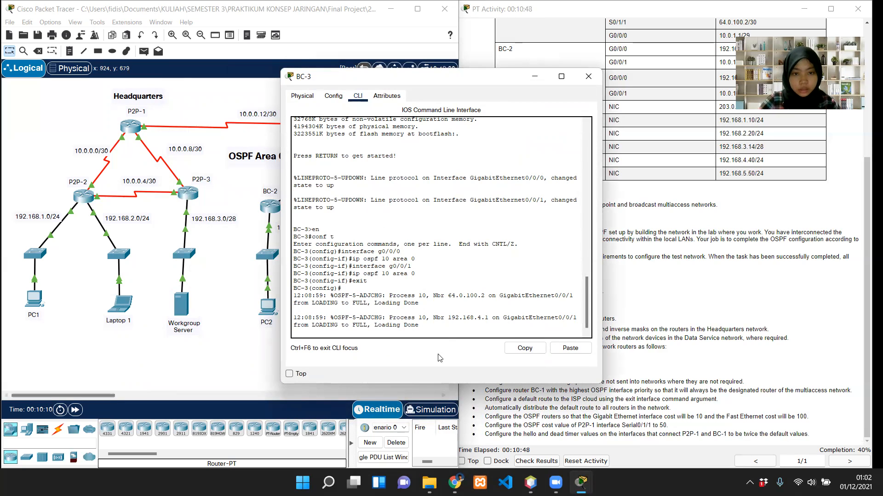
key(Return)
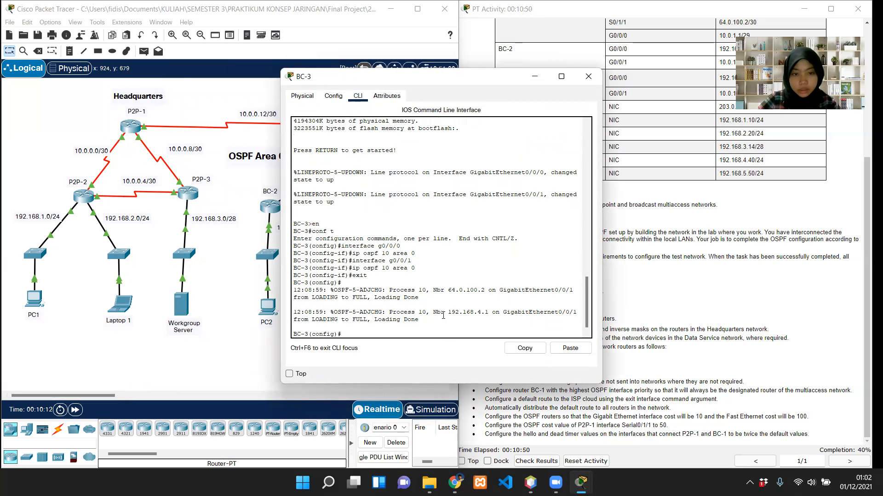
text(router )
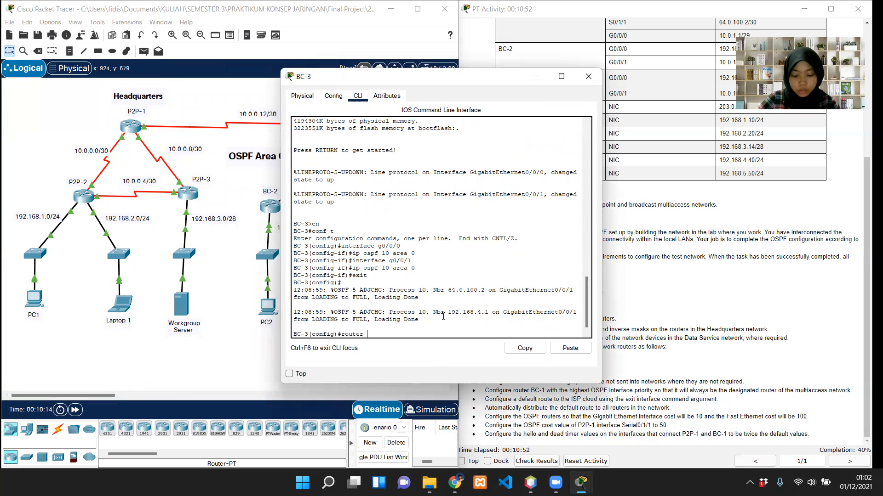
text(ospf)
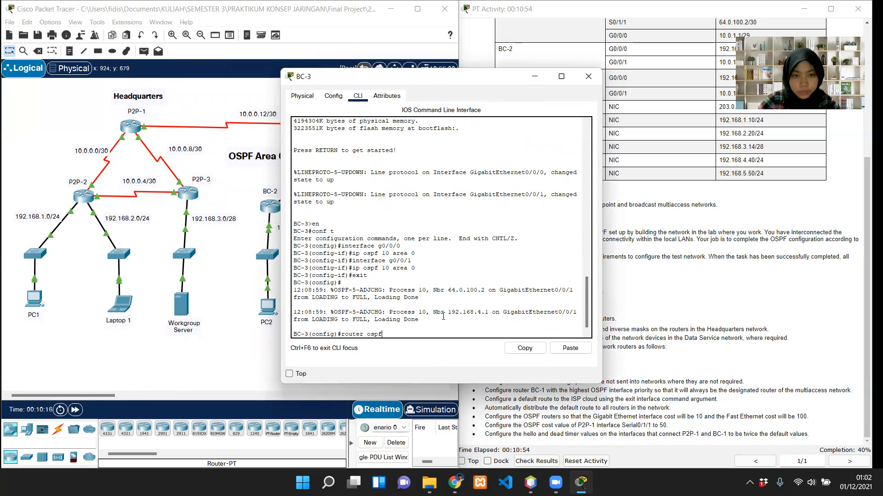
text( 10)
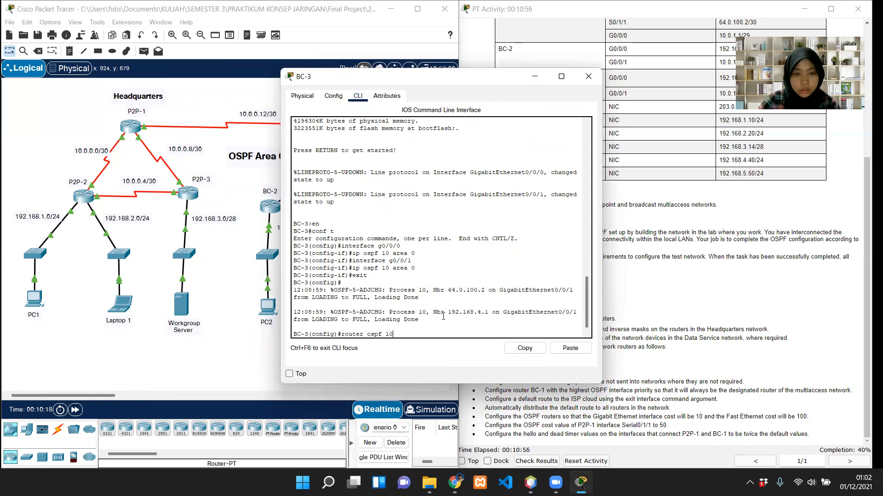
key(Return)
Step: Set BC-3's OSPF router ID to 4.4.4.4, leave router configuration mode and close its window
text(router-id)
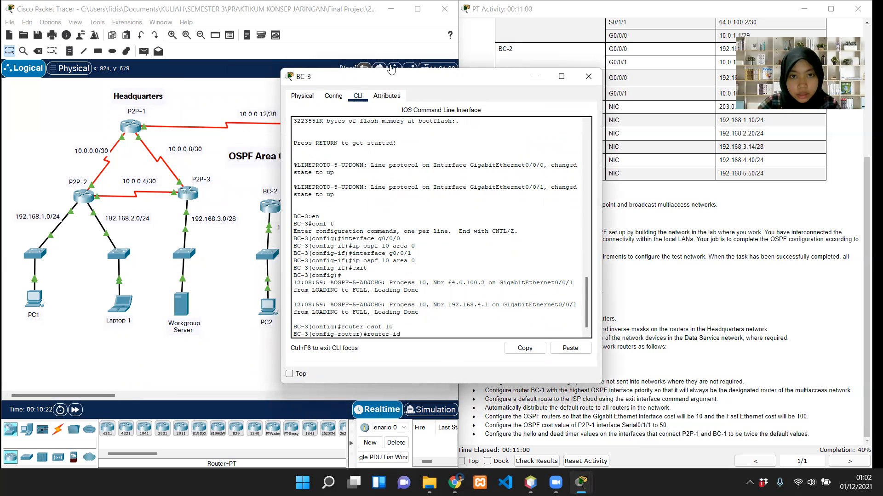
drag(388, 77, 264, 94)
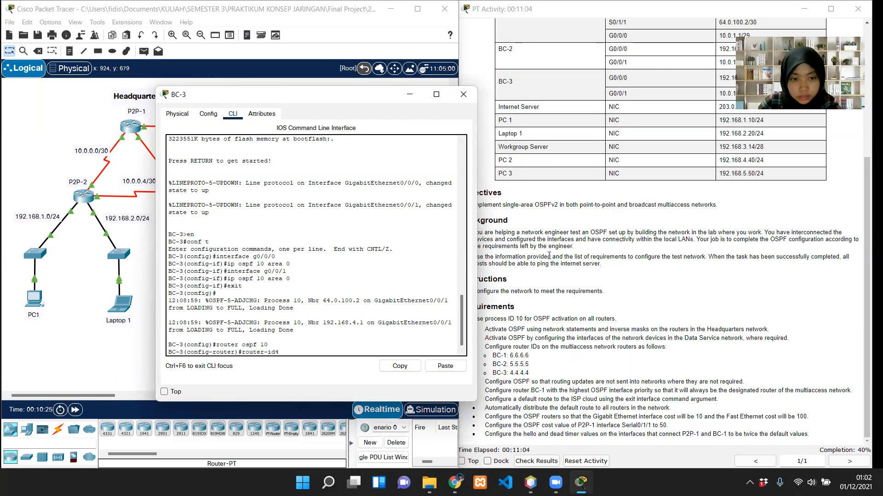
text(4)
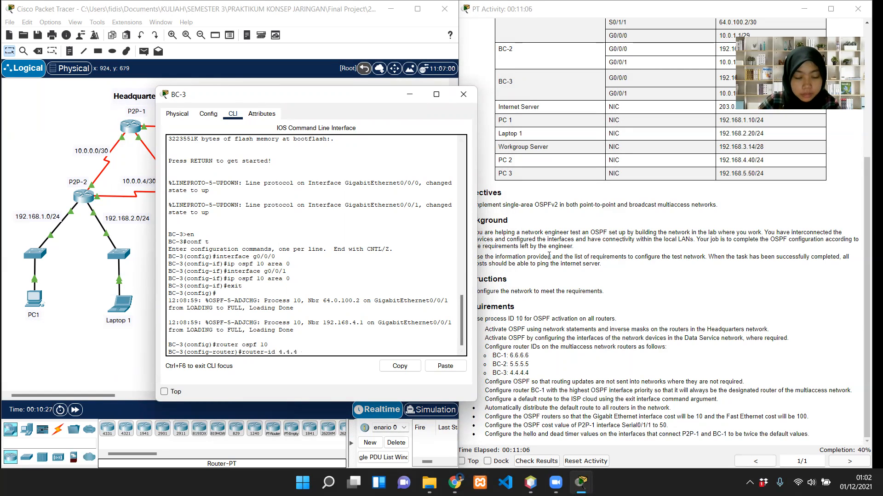
text(.4)
key(Return)
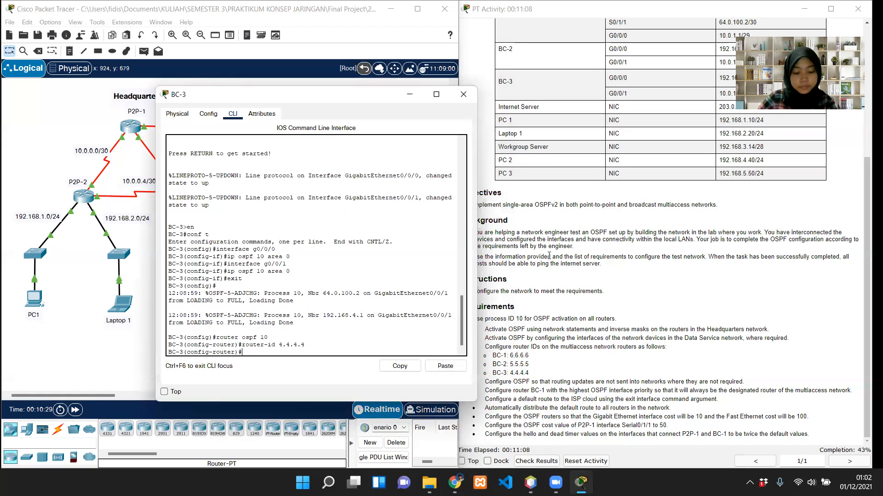
text(exit)
key(Return)
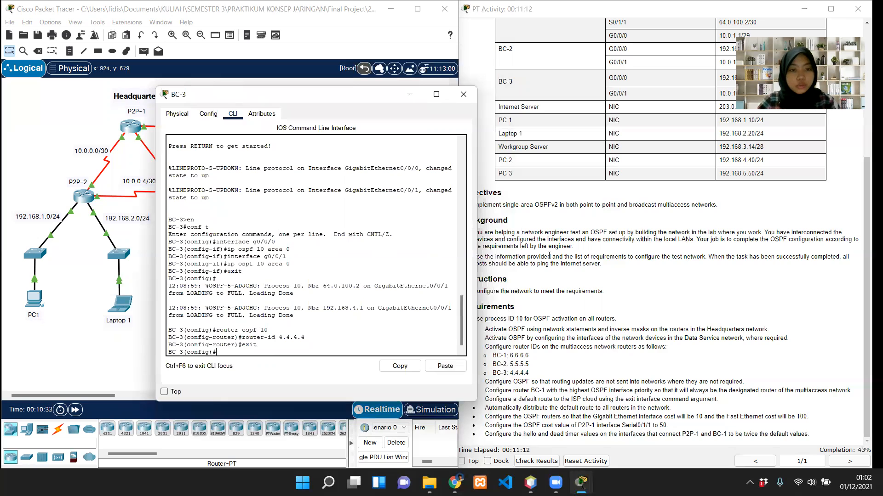
click(463, 94)
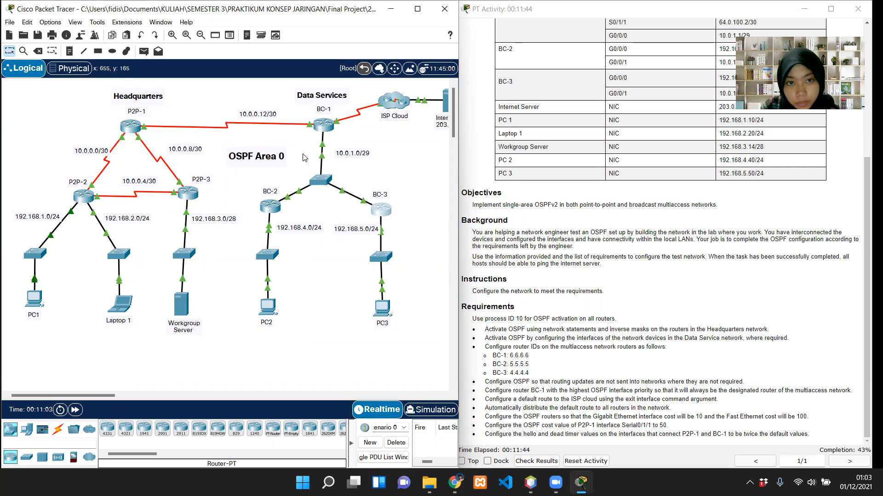
Step: Open router P2P-2's command line and enter router configuration mode for OSPF process 10
mouse_move(316, 121)
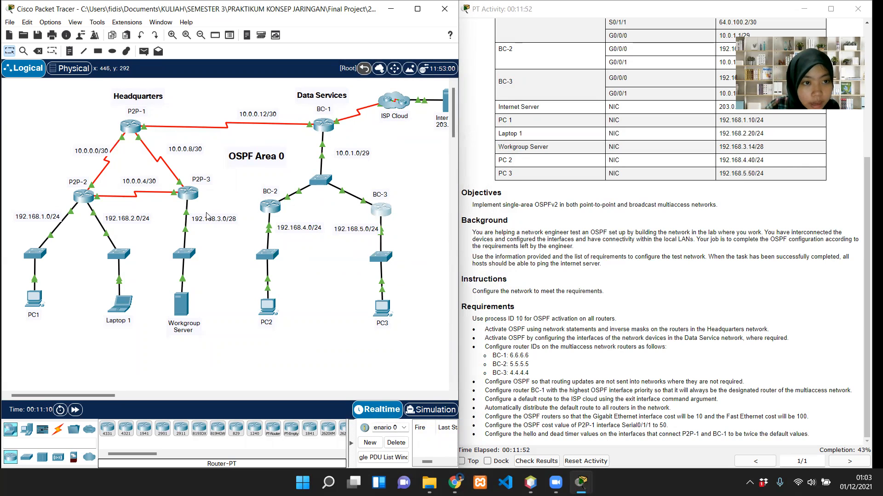
click(84, 197)
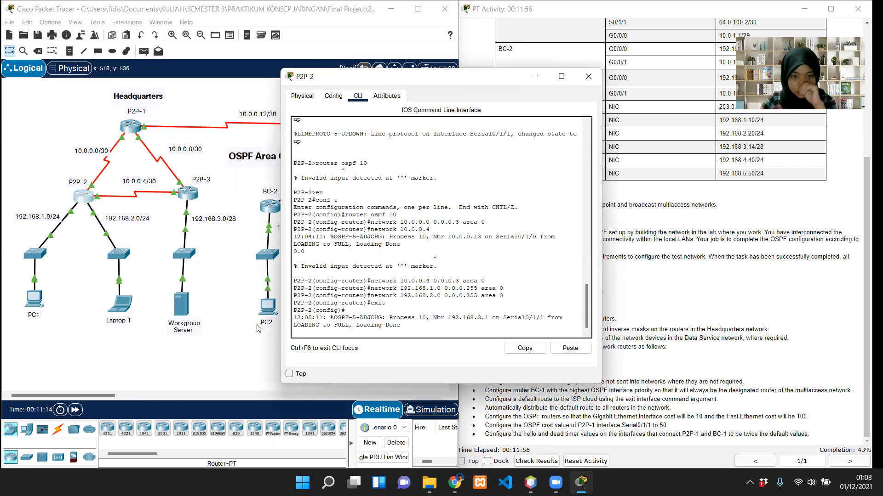
key(Return)
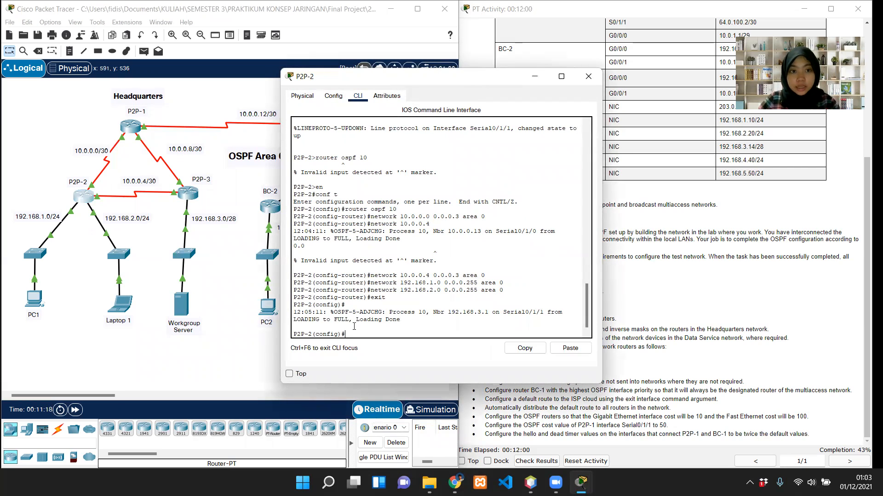
text(router ospf 10)
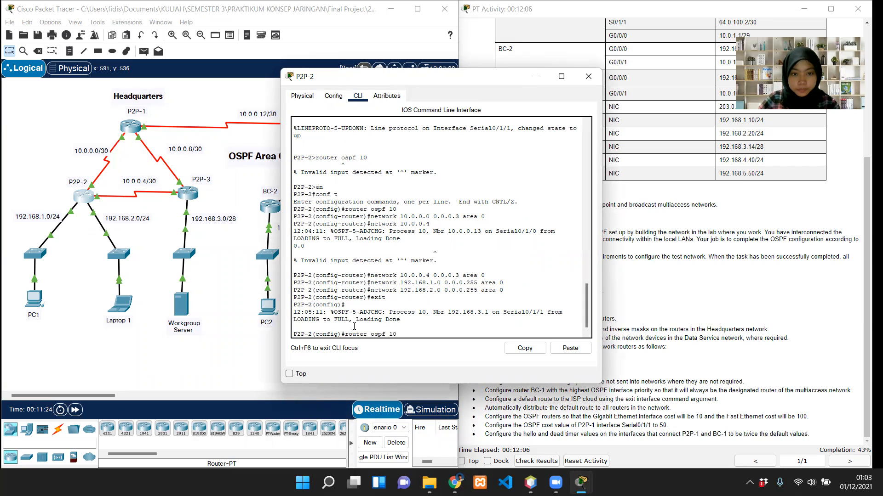
key(Return)
Step: Make P2P-2's interfaces g0/0/0 and g0/0/1 passive for OSPF, then exit router configuration and close its window
text(passive)
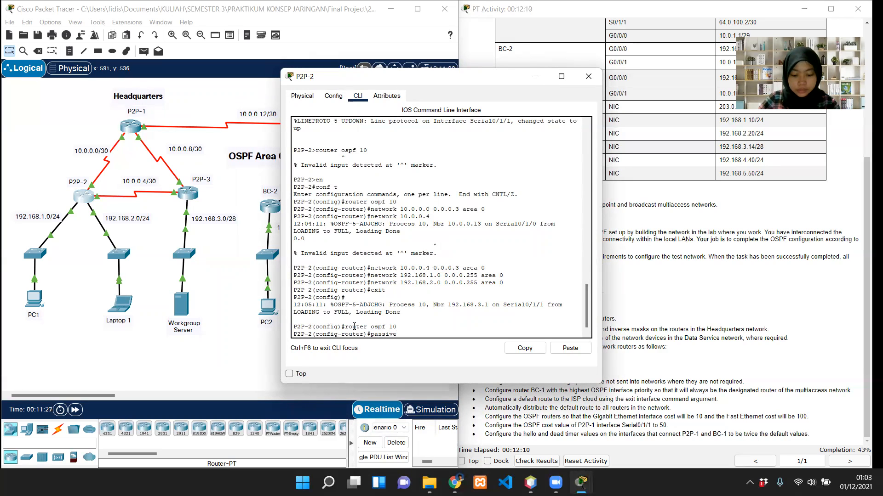
text(-interface)
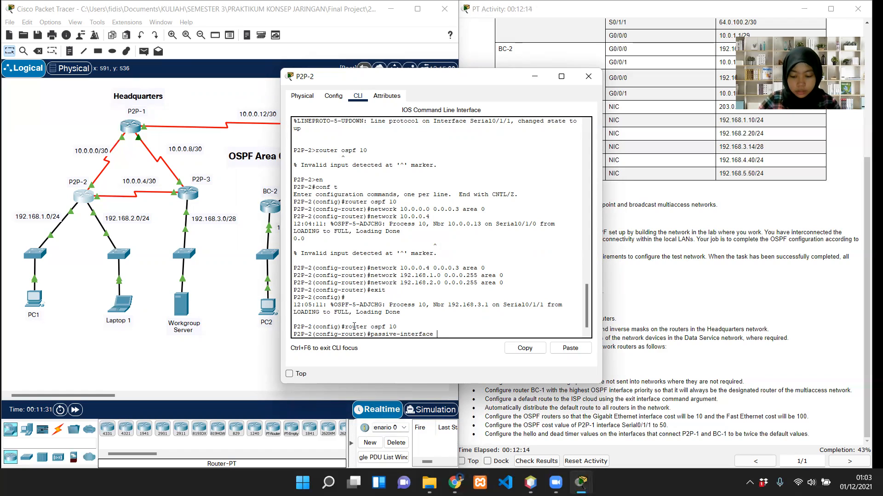
text( g)
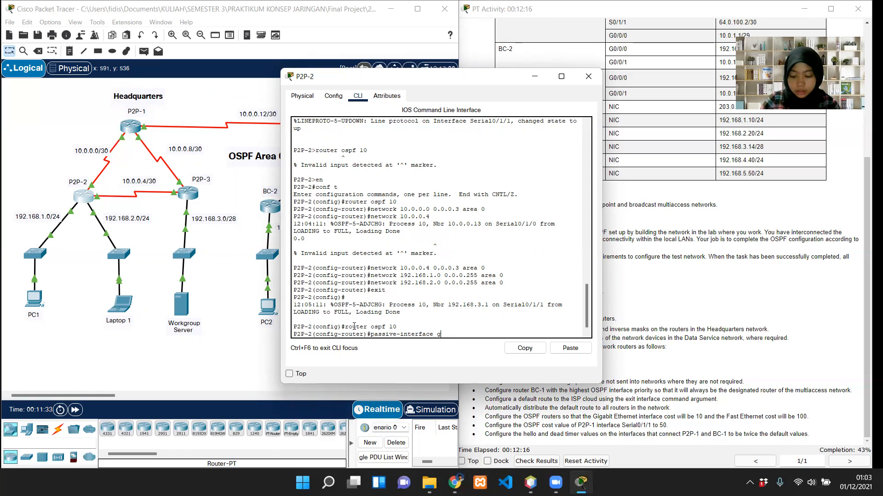
text(0/0/0)
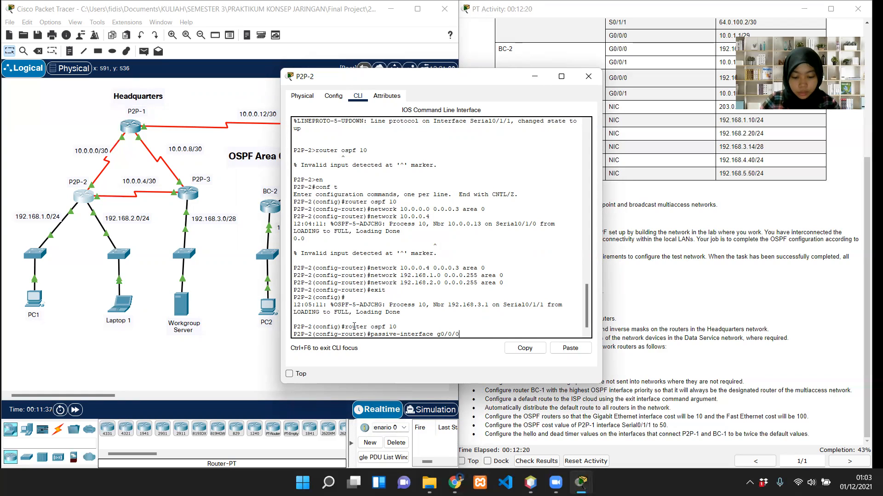
key(Return)
key(Up)
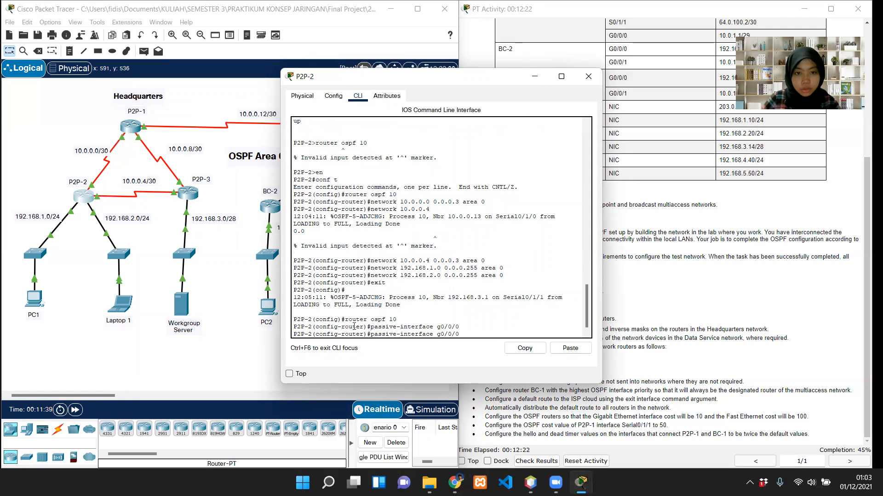
key(Return)
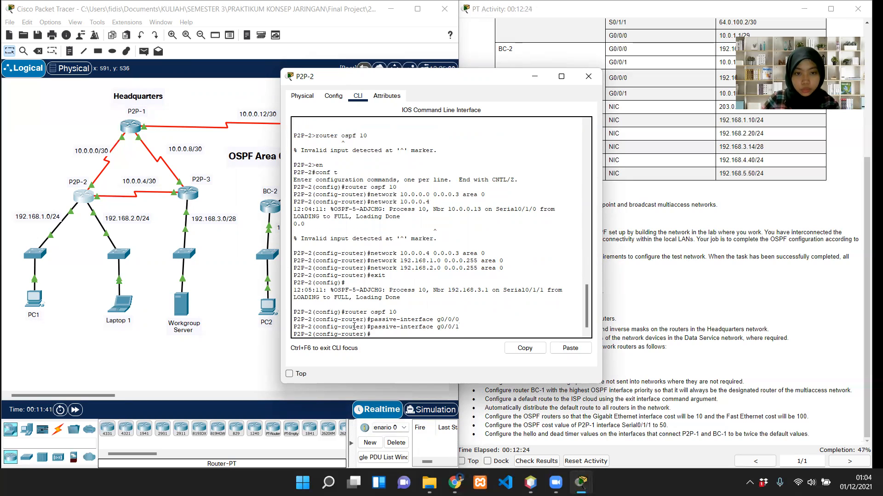
text(exit)
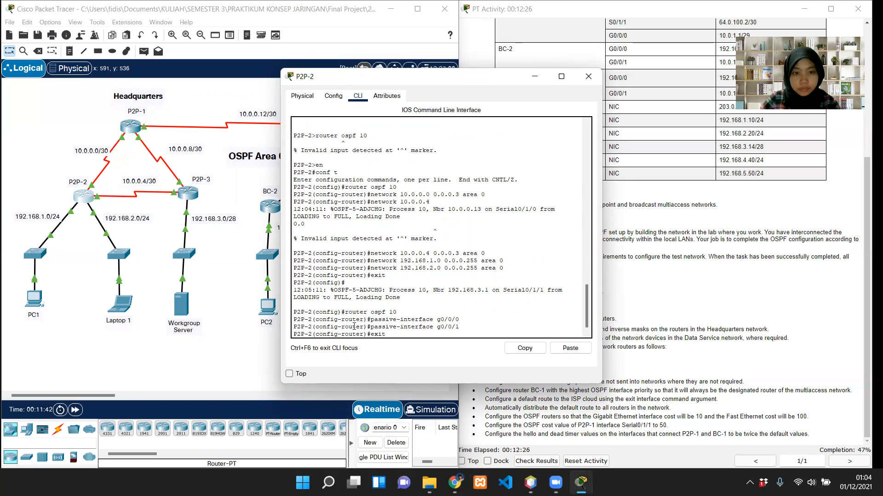
key(Return)
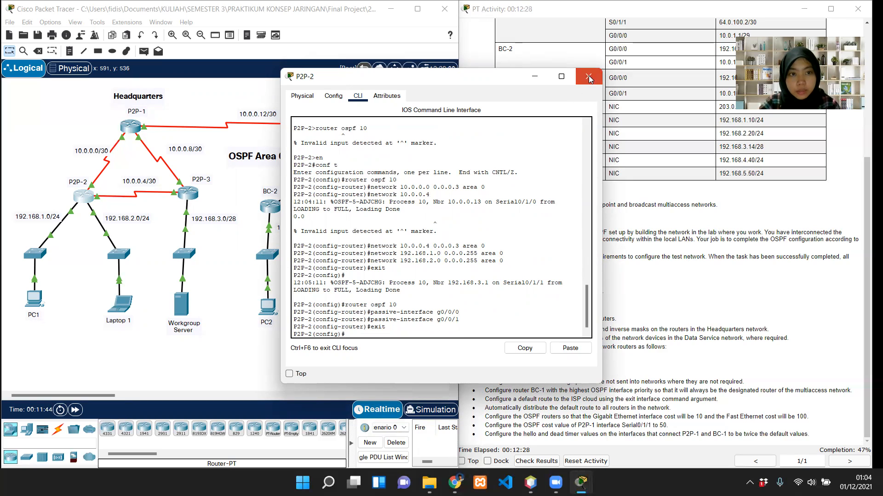
click(589, 78)
Step: Open router P2P-3's command line and enter router configuration mode for OSPF process 10
click(196, 195)
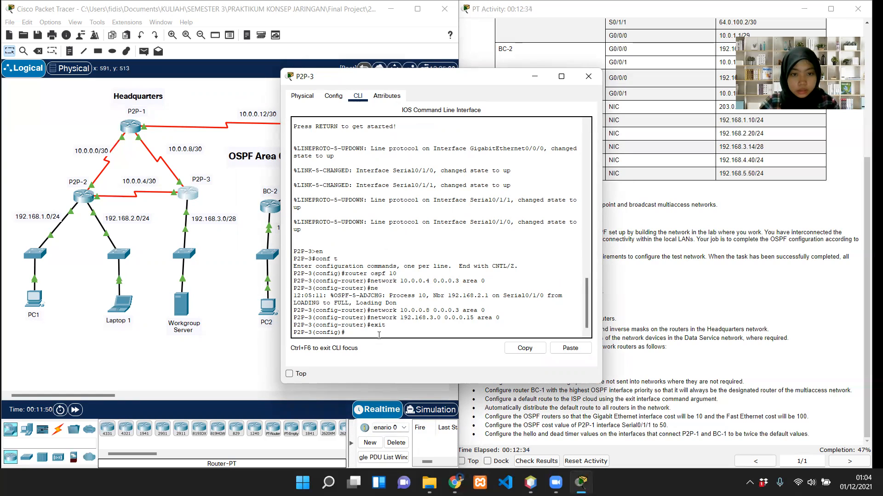
text(exit)
key(BackSpace)
key(BackSpace)
key(BackSpace)
text(router ospf 10)
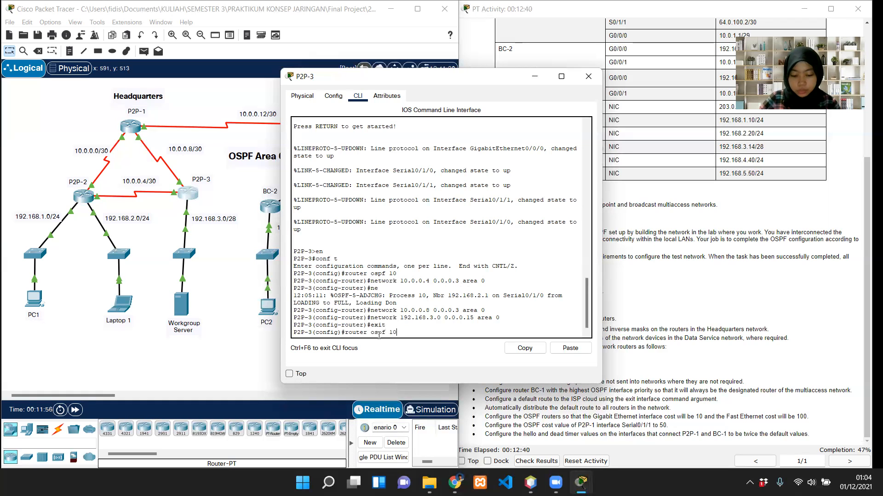
key(Return)
Step: Make P2P-3's interface g0/0/0 passive for OSPF, then exit router configuration and close its window
text(passive)
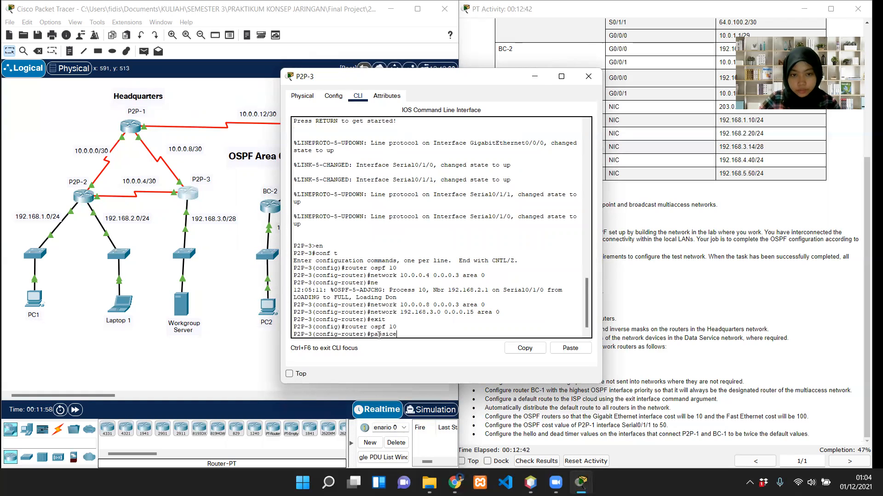
text(-interface)
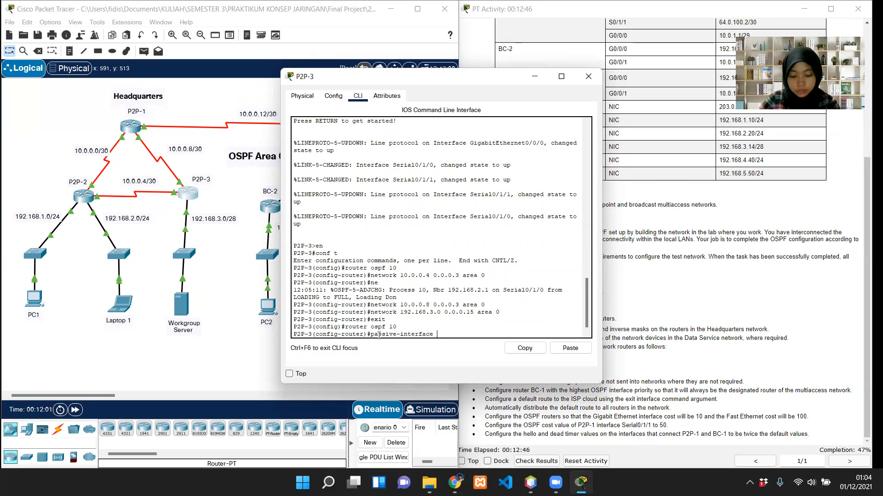
text( g0/0/0)
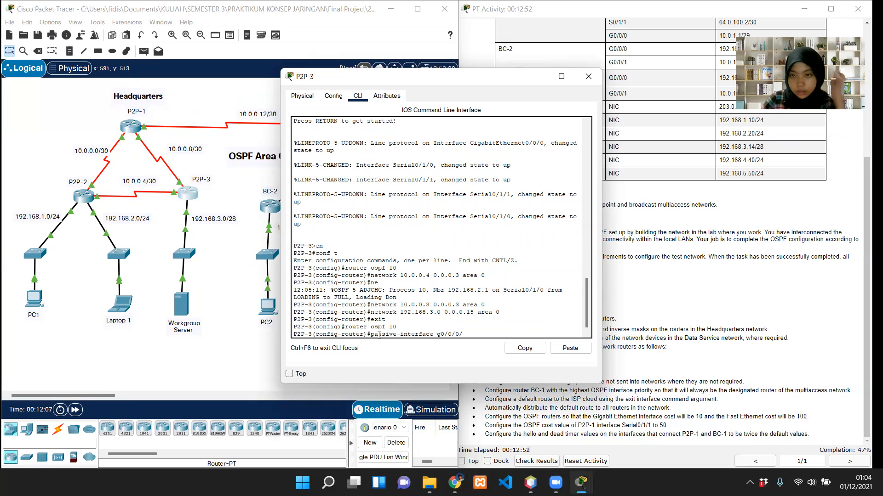
text(/)
key(Return)
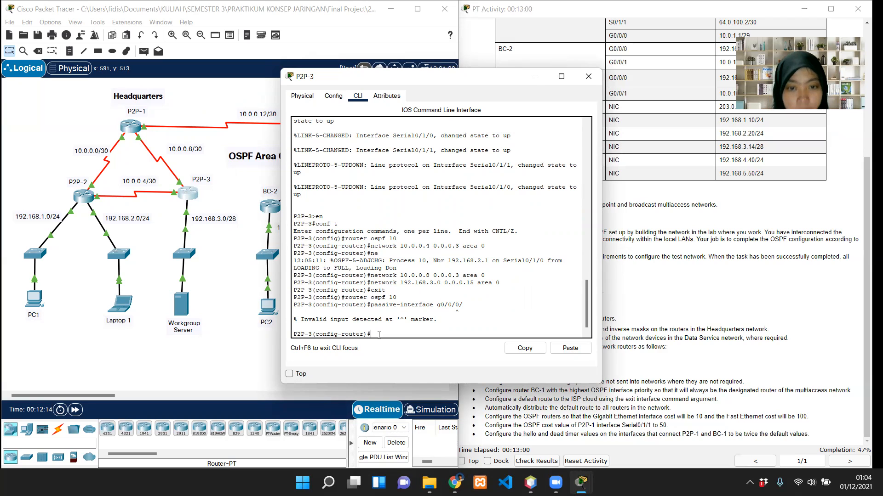
key(Up)
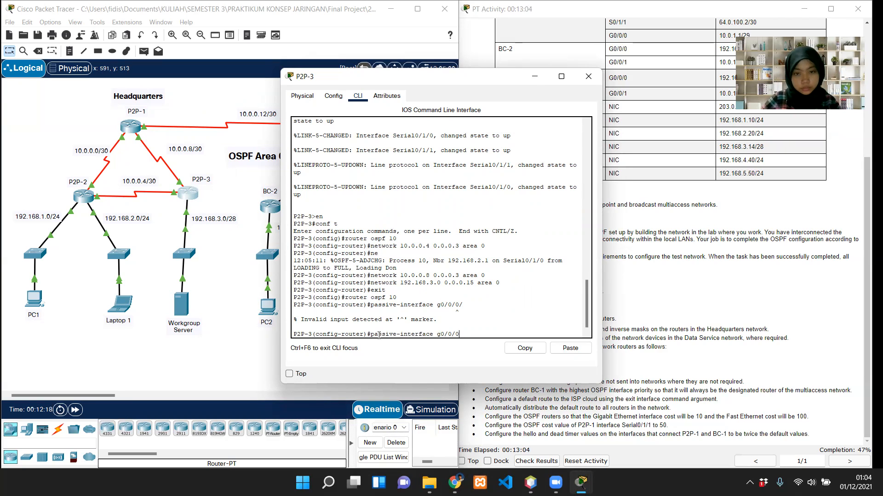
key(Return)
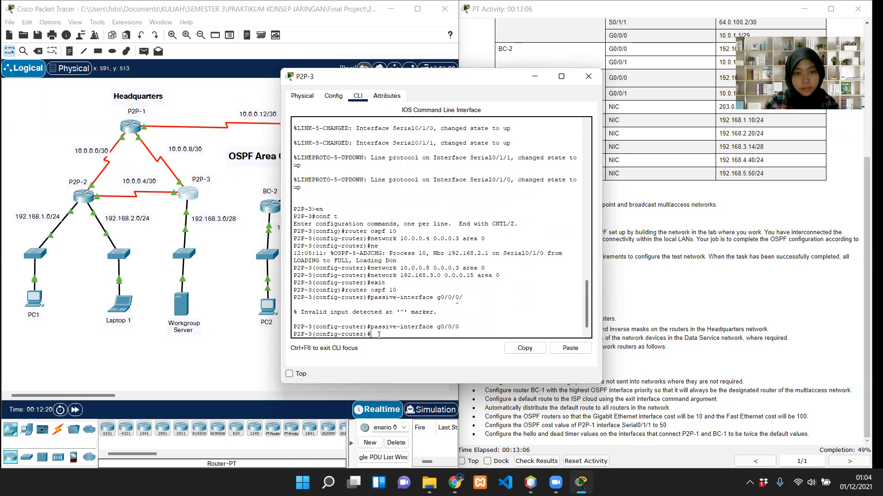
text(exit)
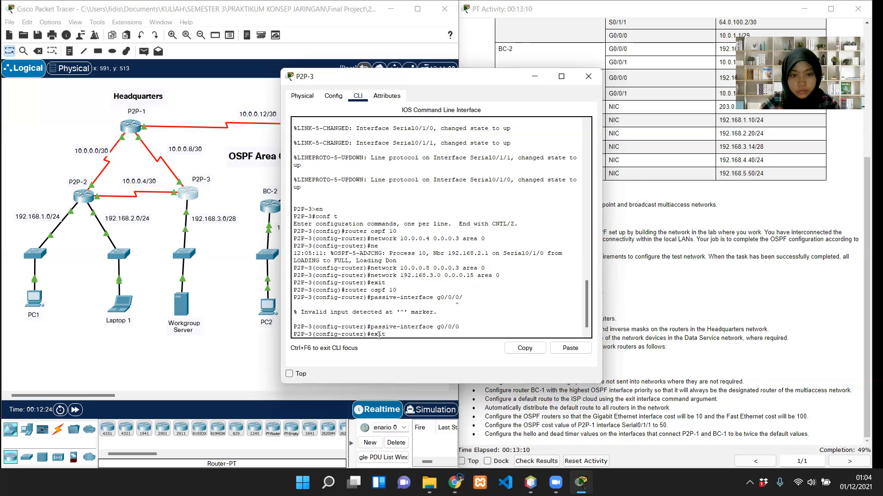
key(Return)
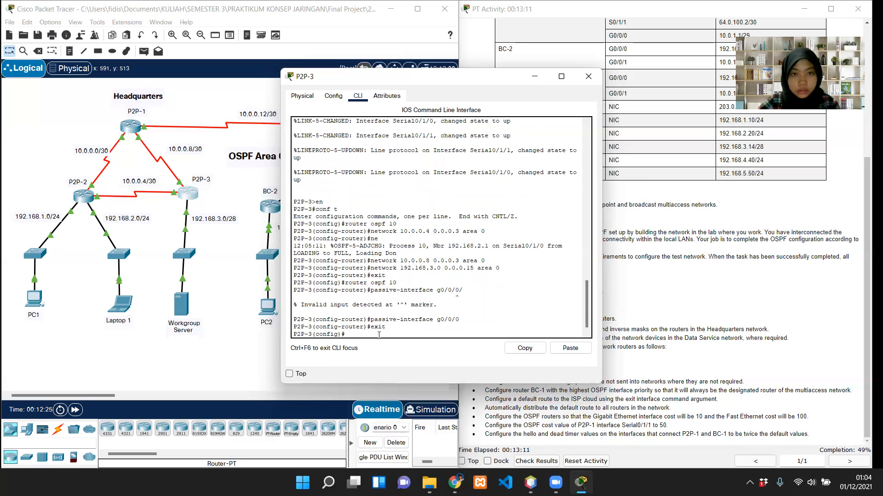
click(588, 76)
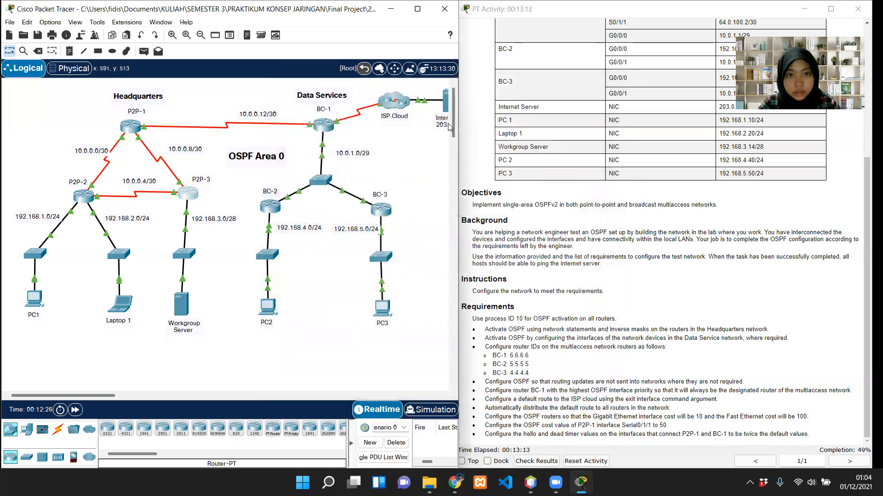
Step: Open router BC-1's command line and enter router configuration mode for OSPF process 10
click(324, 125)
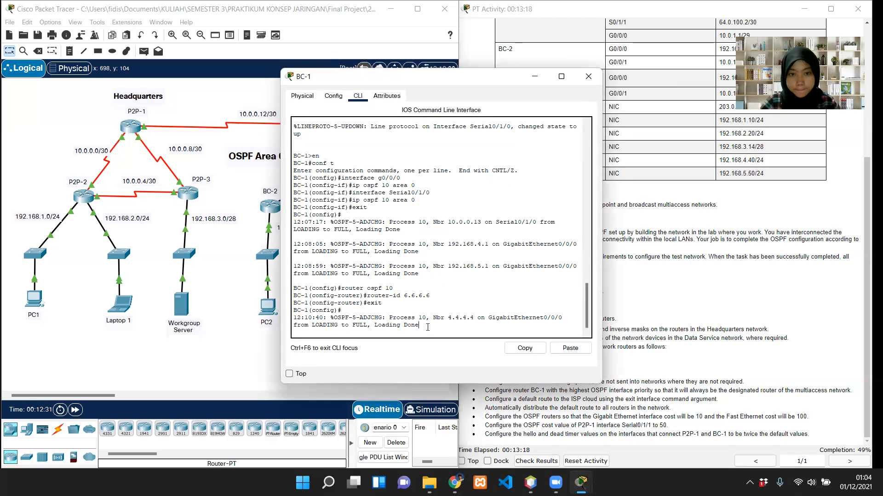
key(Return)
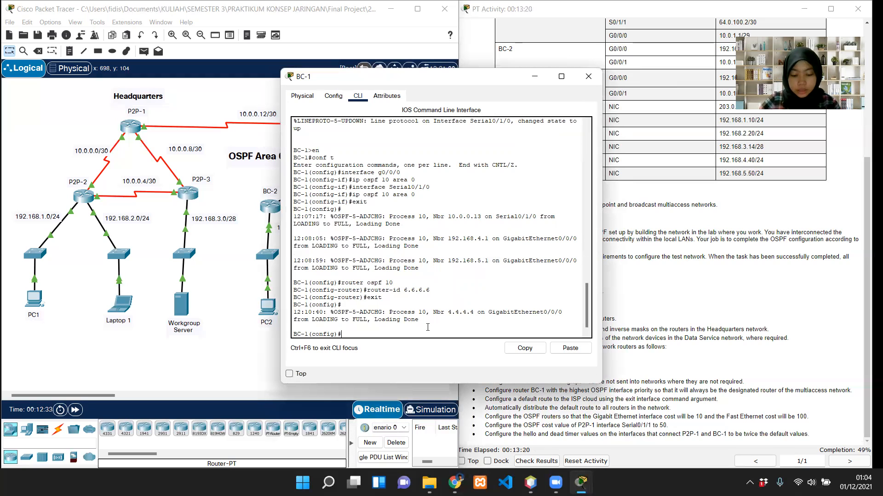
text(router ospf 10)
key(Return)
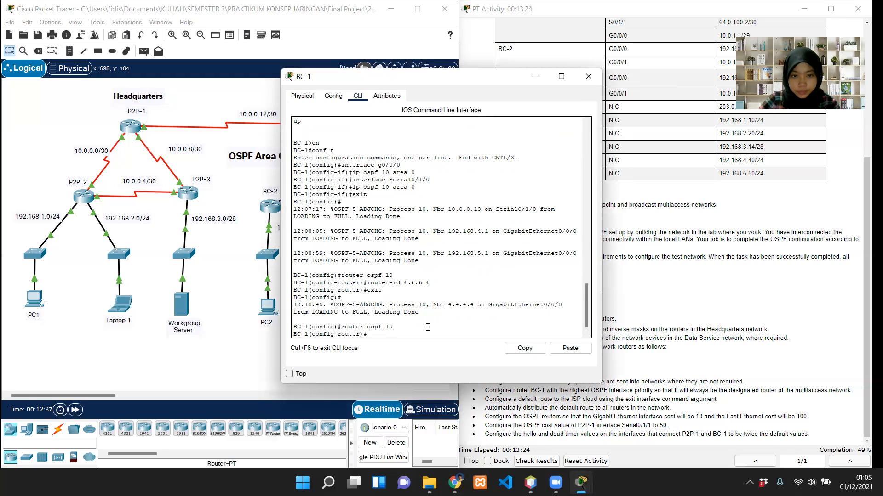
Step: Make BC-1's interface Serial0/1/1 passive for OSPF, then exit router configuration and close its window
text(pass)
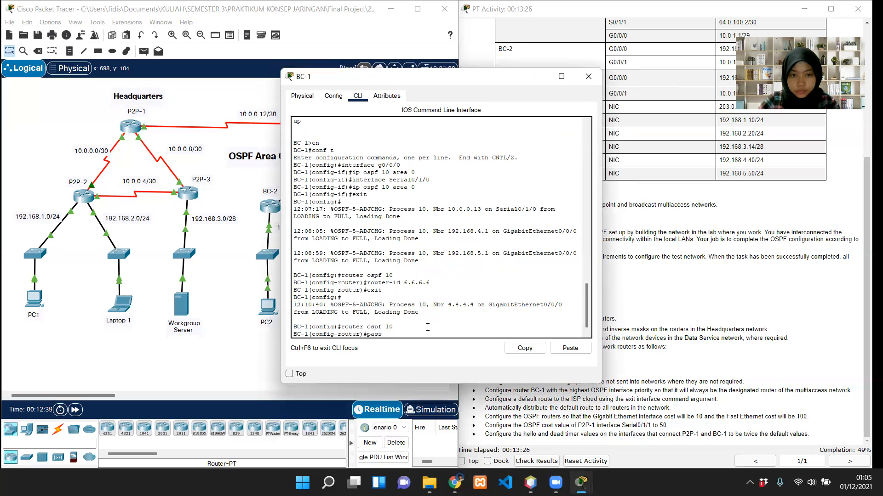
text(ive i)
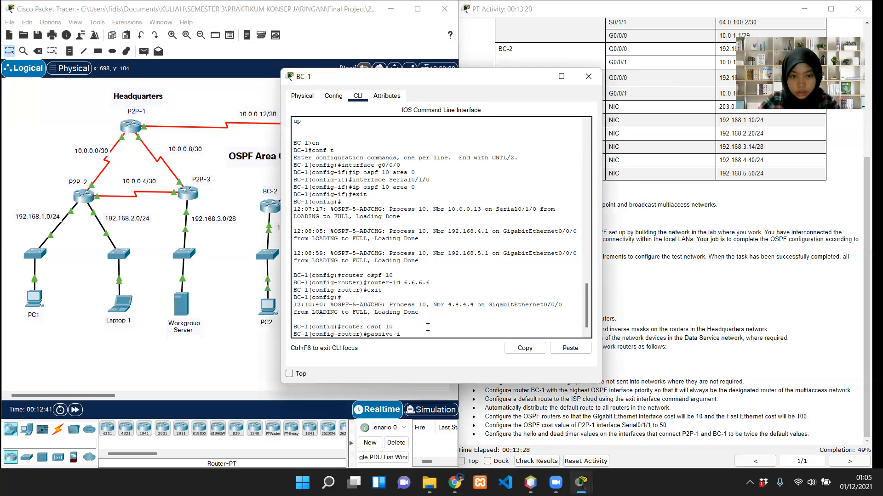
key(BackSpace)
key(BackSpace)
text(-interface Se)
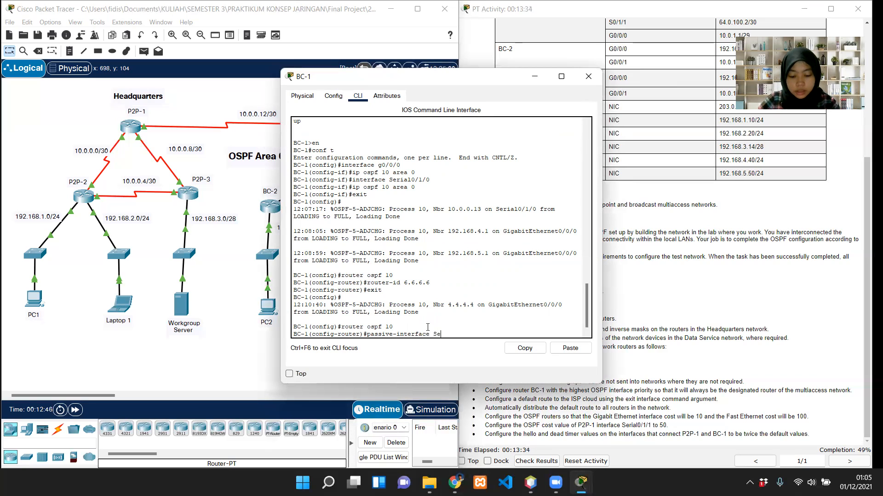
text(rial 0)
key(BackSpace)
key(BackSpace)
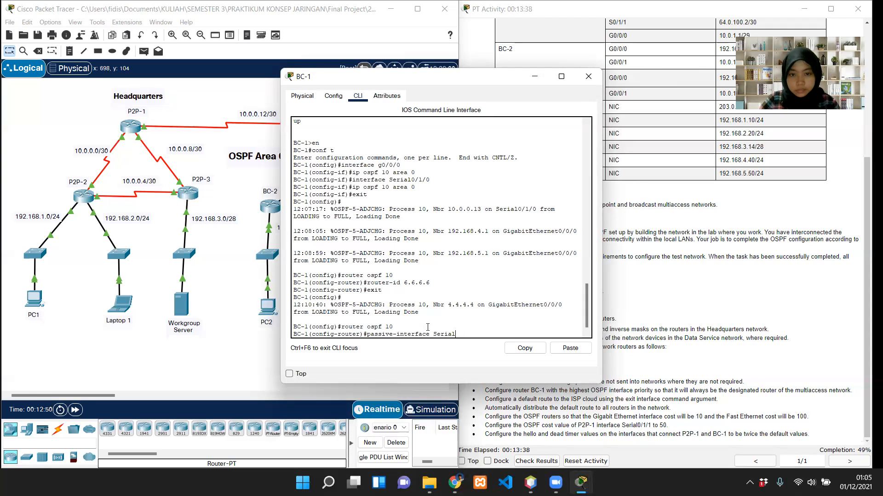
text(0/0/1)
key(BackSpace)
key(BackSpace)
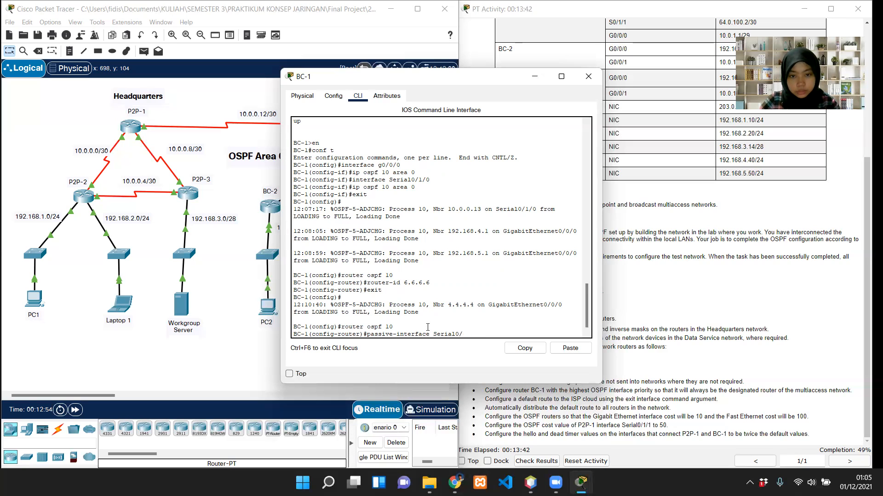
text(1/1)
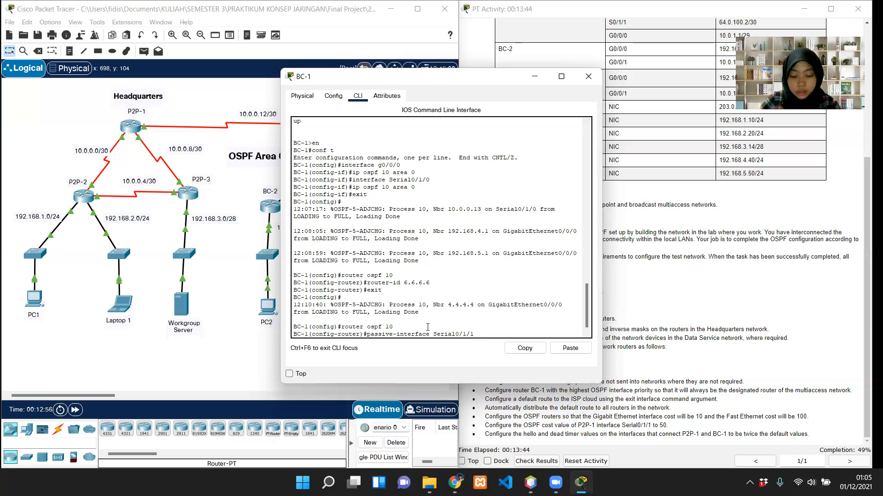
key(Return)
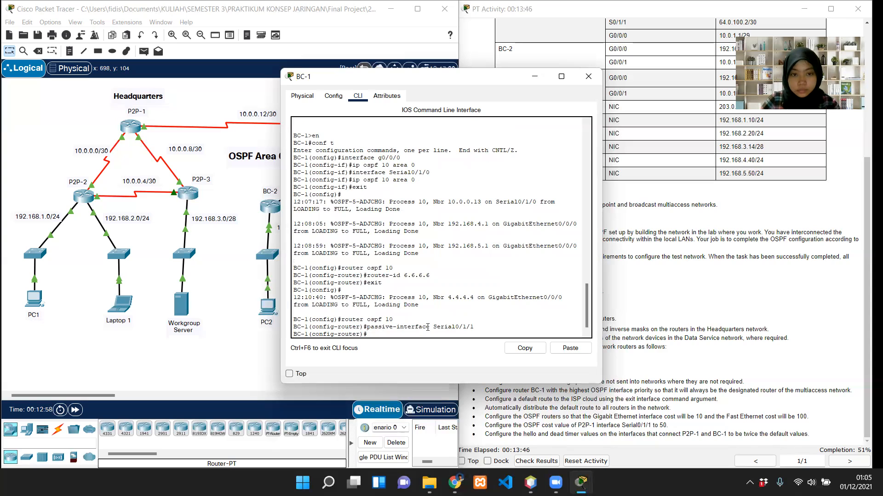
text(exit)
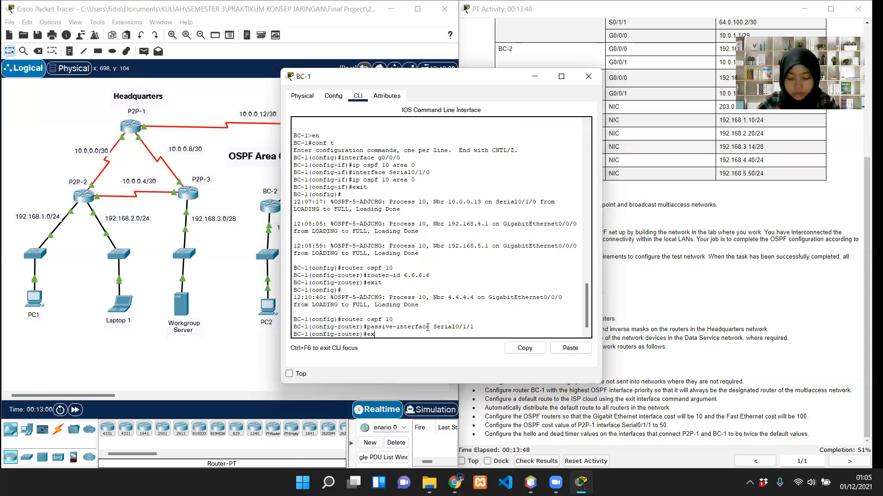
key(Return)
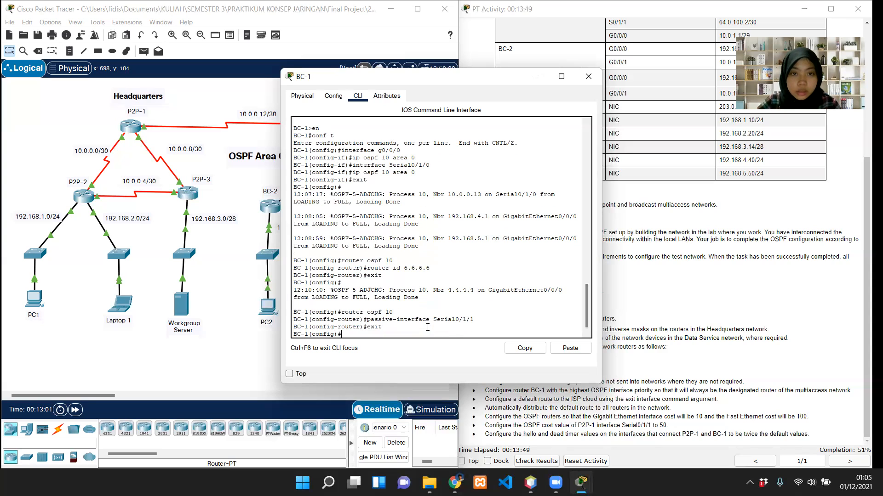
click(588, 76)
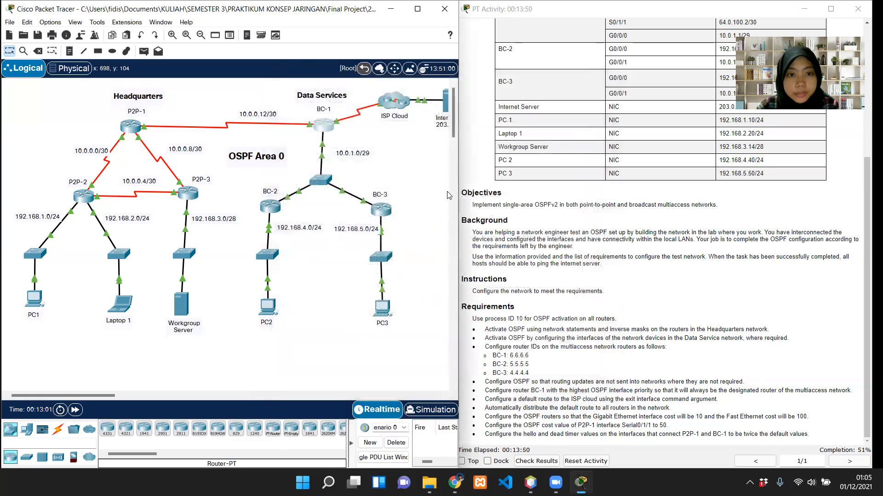
Step: Open router BC-2's command line and enter router configuration mode for OSPF process 10
click(268, 214)
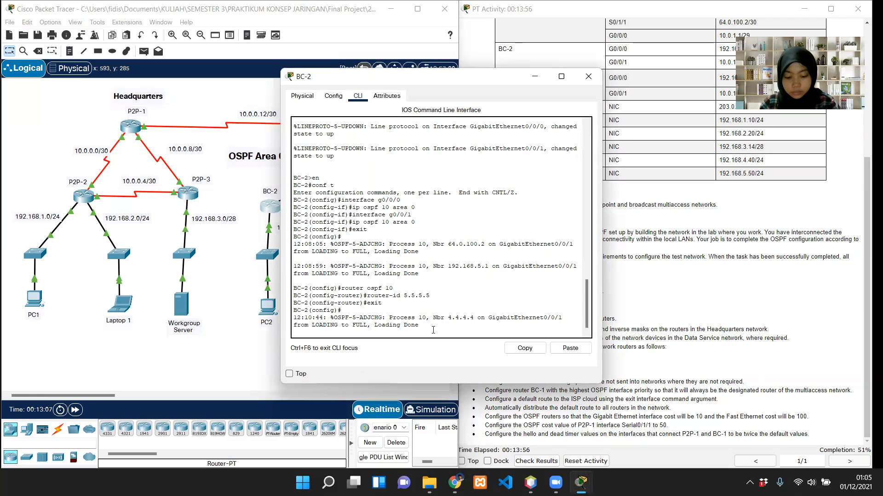
key(Return)
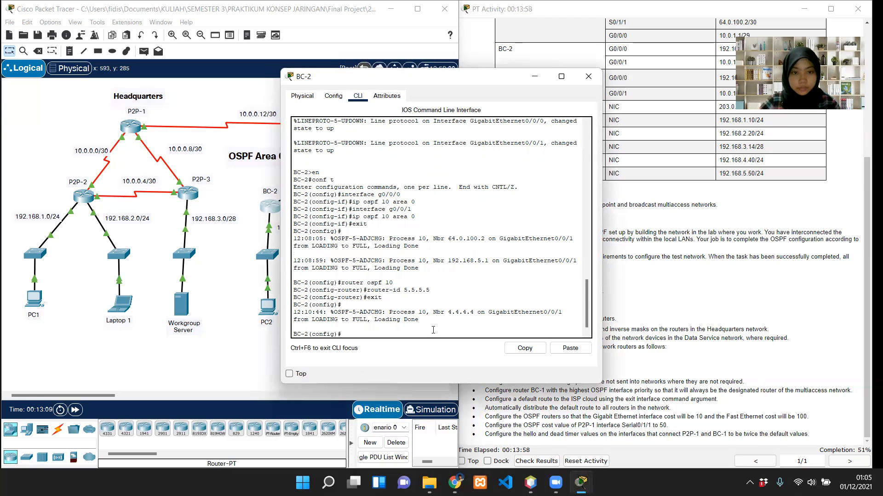
text(router)
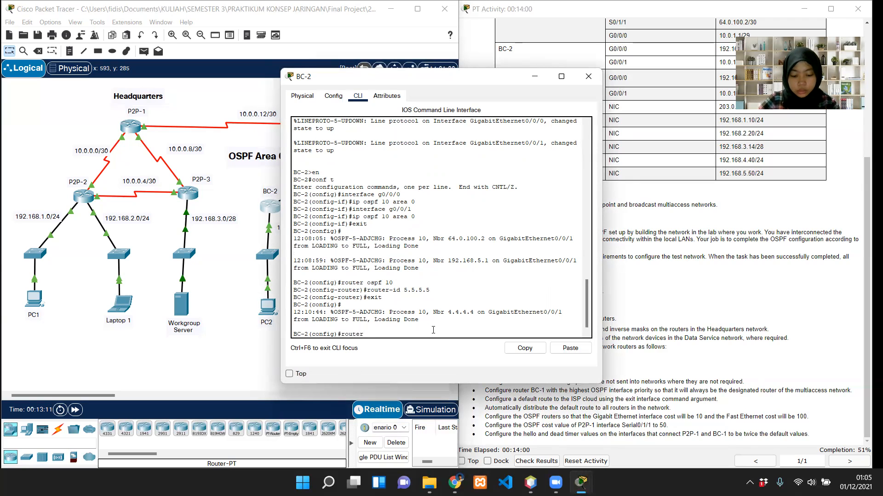
text( ospf 10)
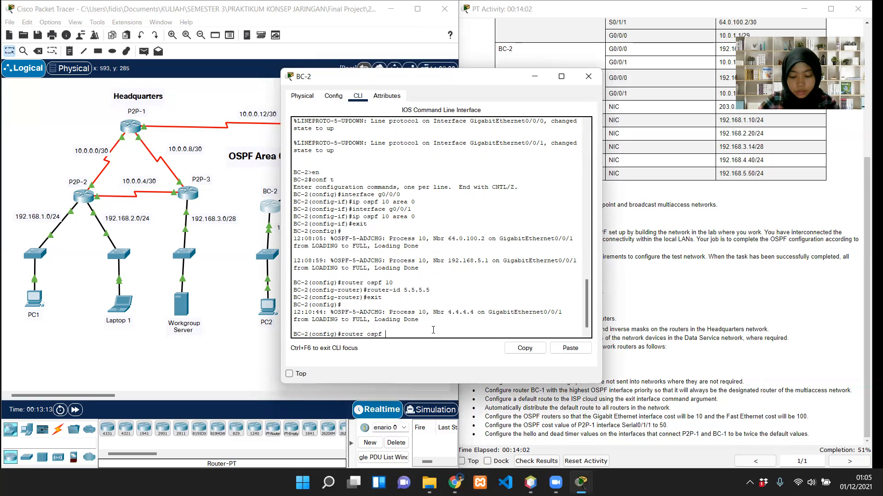
key(Return)
Step: Make BC-2's interface g0/0/0 passive for OSPF, then exit router configuration and close its window
text(passive)
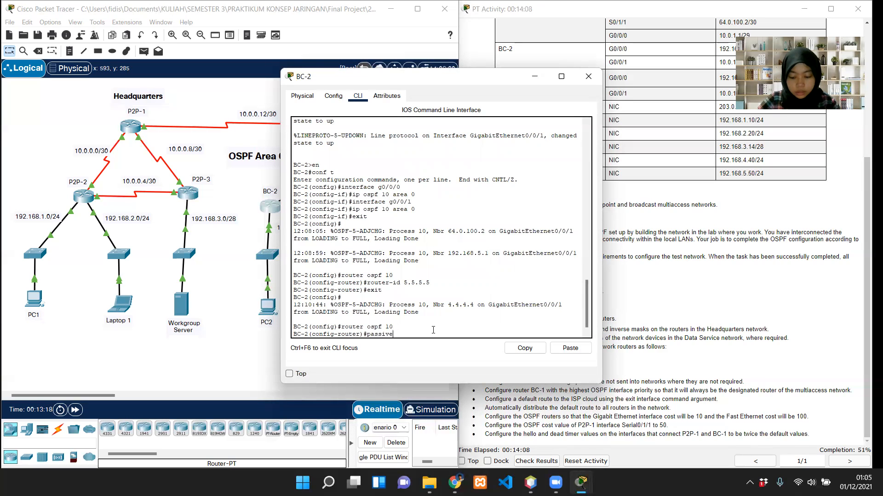
text(-)
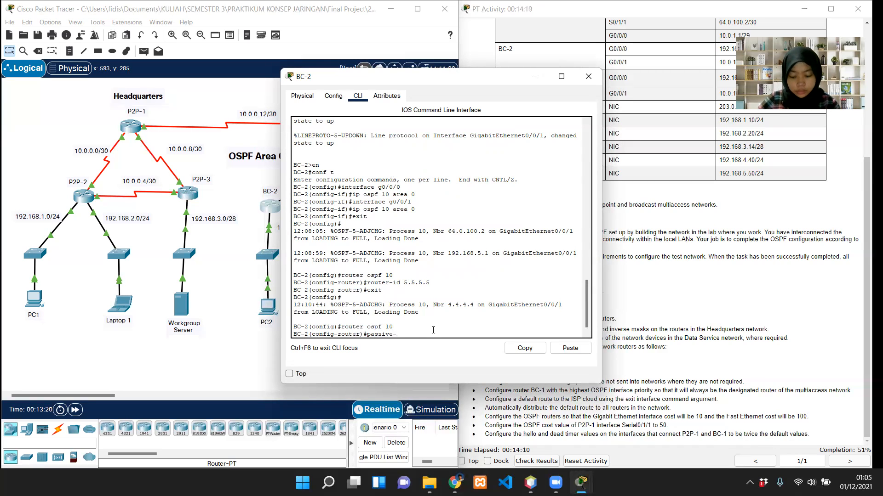
text(interface)
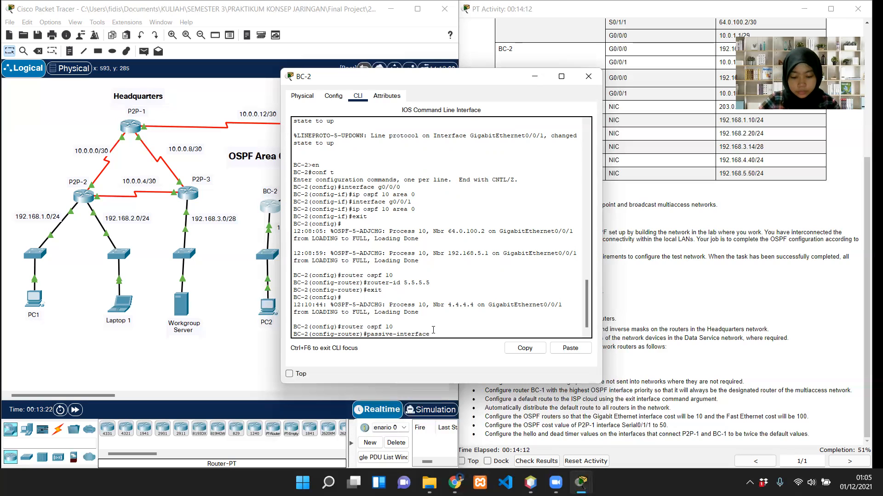
text( g0/0/0)
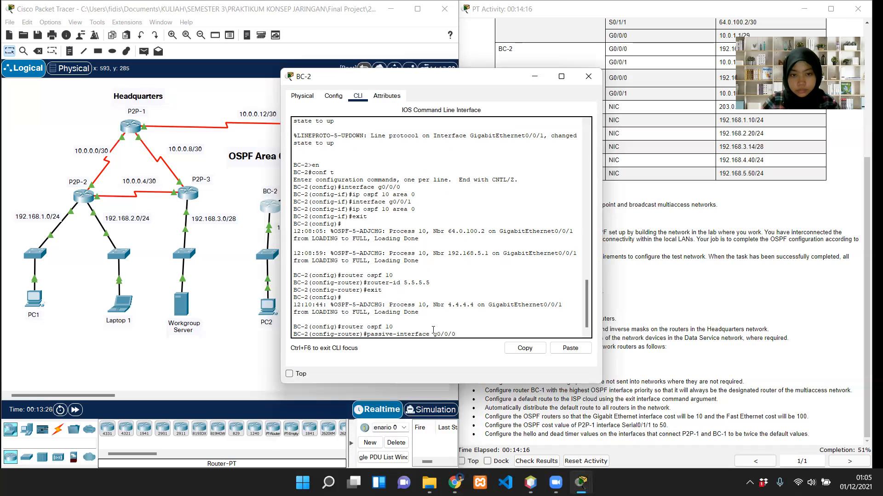
key(Return)
text(exit)
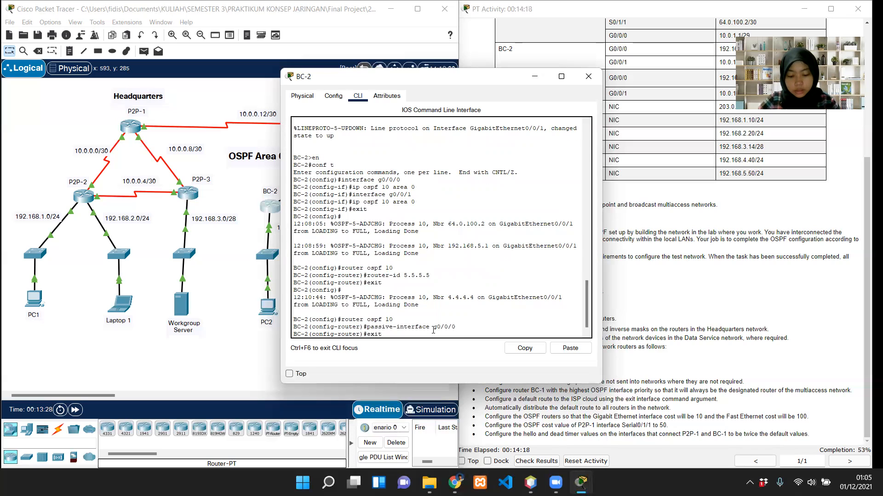
key(Return)
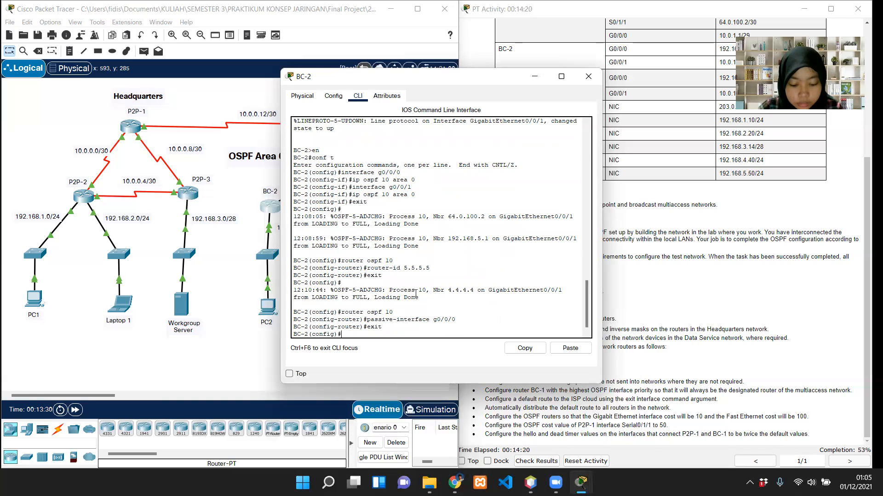
click(579, 80)
Step: Open router BC-3's command line and enter router configuration mode for OSPF process 10
click(377, 212)
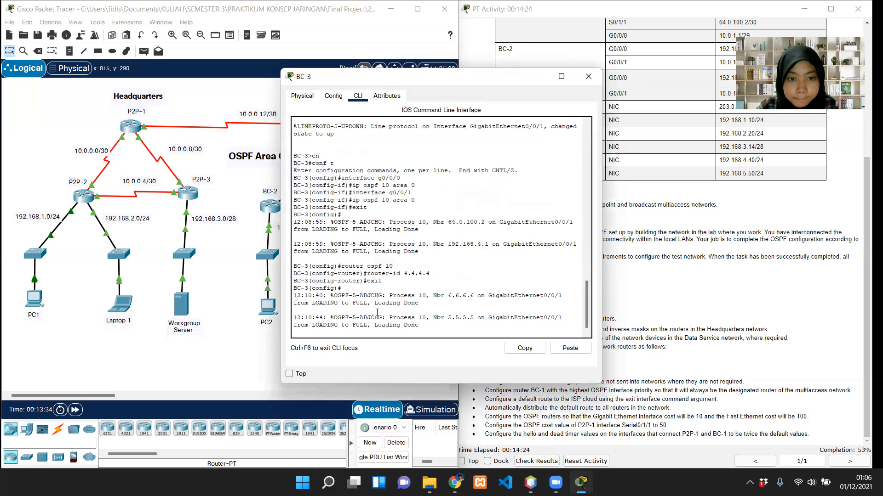
key(Return)
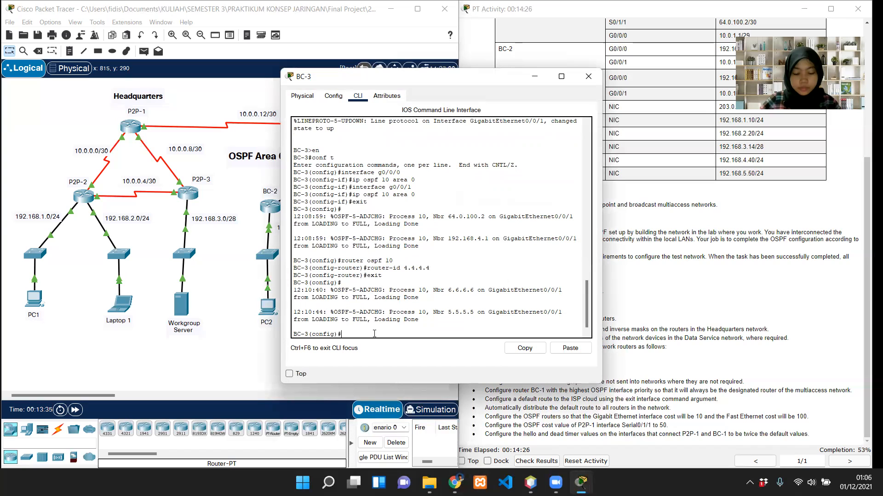
click(595, 154)
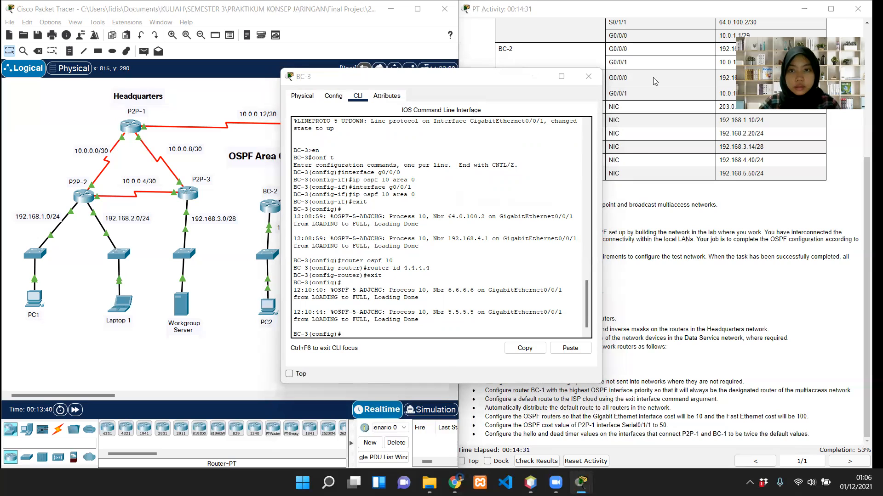
click(630, 90)
click(420, 88)
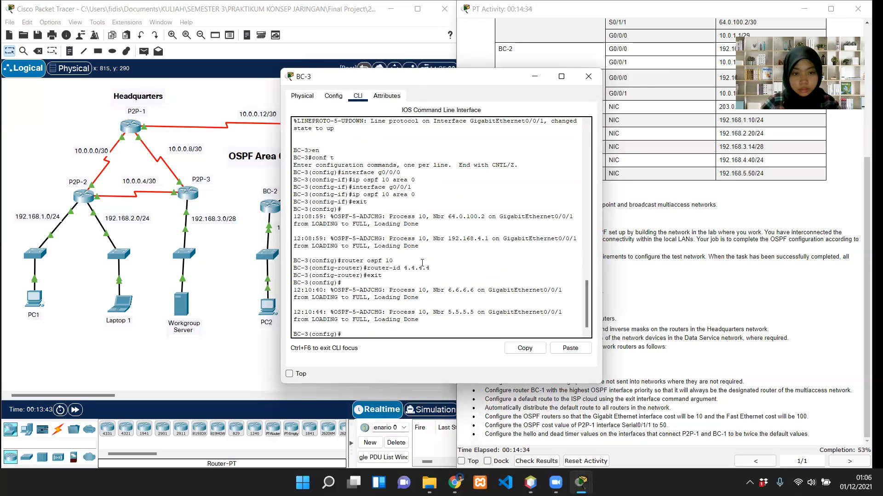
text(router)
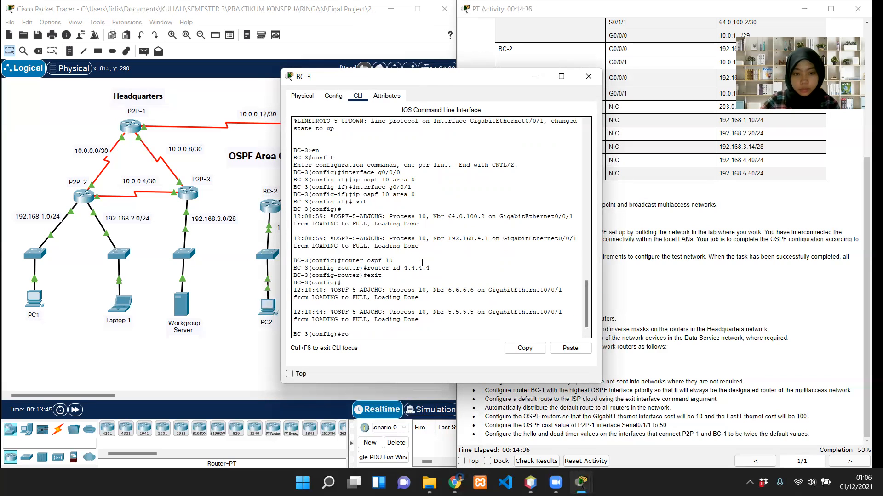
text(ospf 10)
key(Return)
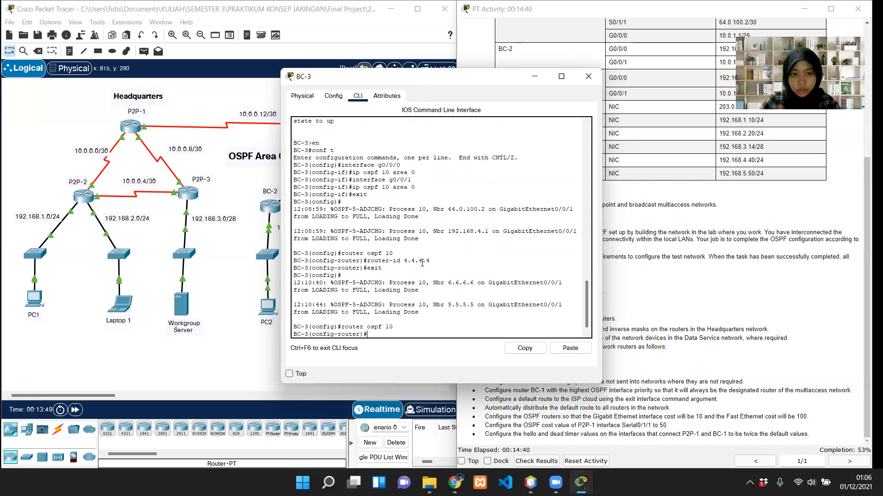
Step: Make BC-3's interface g0/0/0 passive for OSPF, then exit router configuration and close its window
text(pass)
text(ive-itner)
key(BackSpace)
key(BackSpace)
text(nterfa)
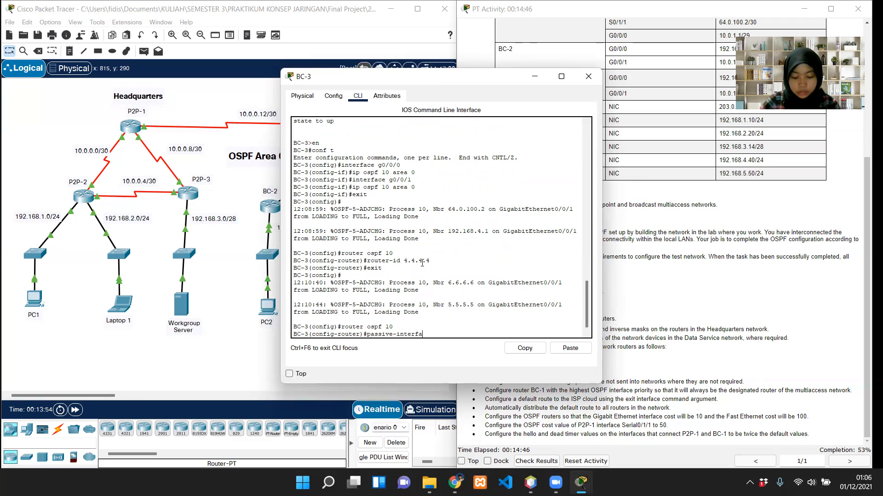
text(ce g0/0/0)
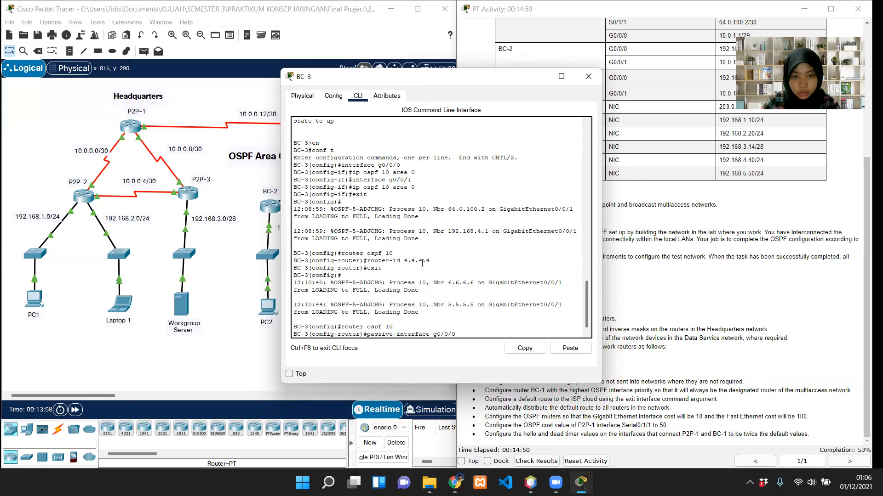
key(Return)
text(exit)
key(Return)
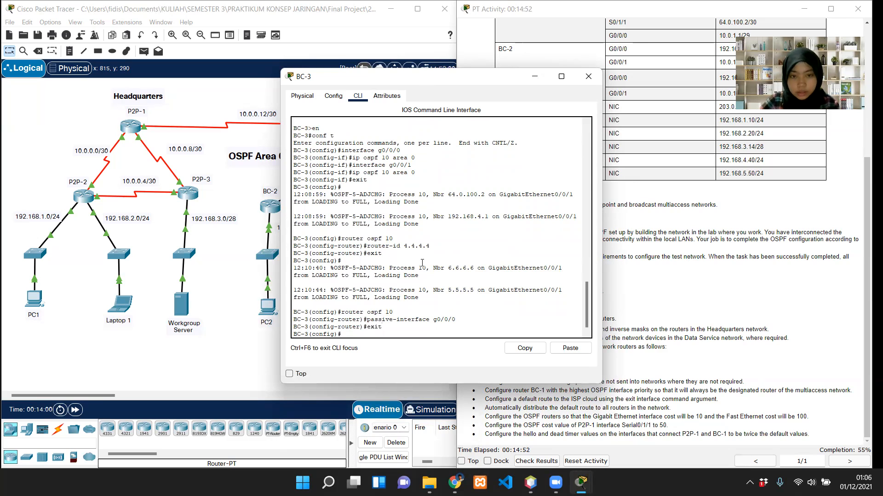
click(592, 77)
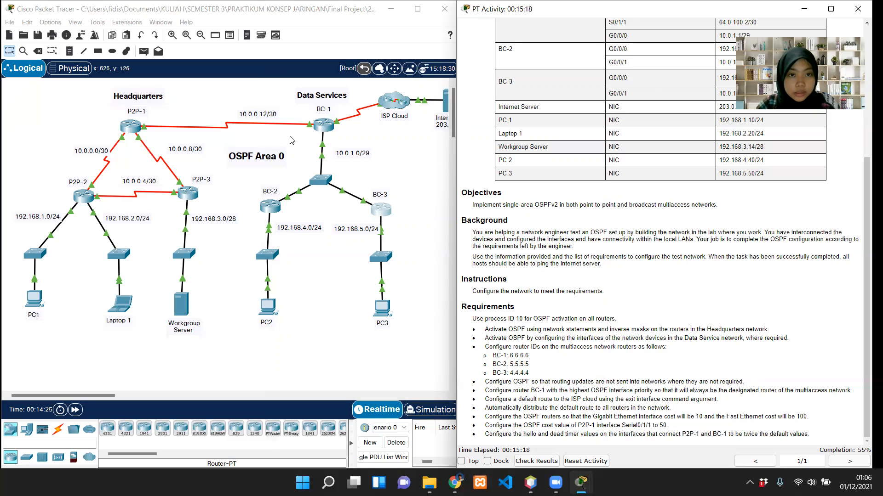
Step: Open router BC-1's command line and enter interface configuration mode for g0/0/0
click(323, 123)
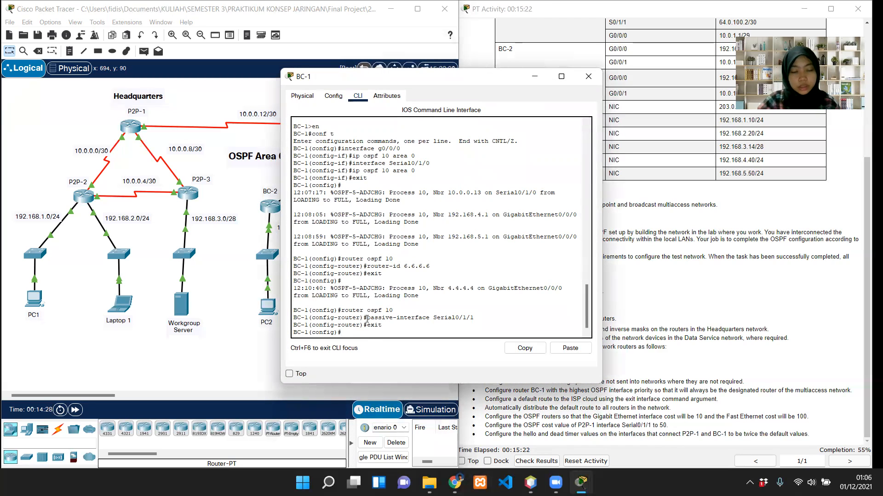
text(interfaxe)
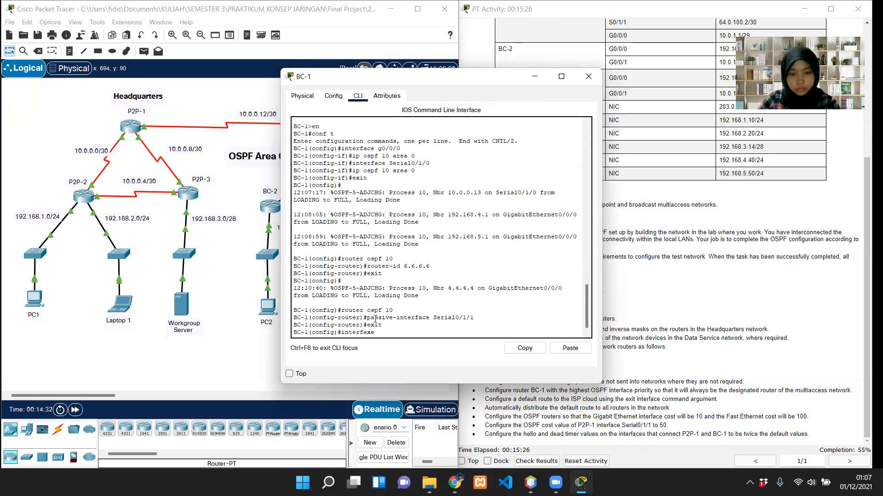
key(BackSpace)
key(BackSpace)
text(ve)
key(BackSpace)
key(BackSpace)
text(ce g0/0/0)
key(Return)
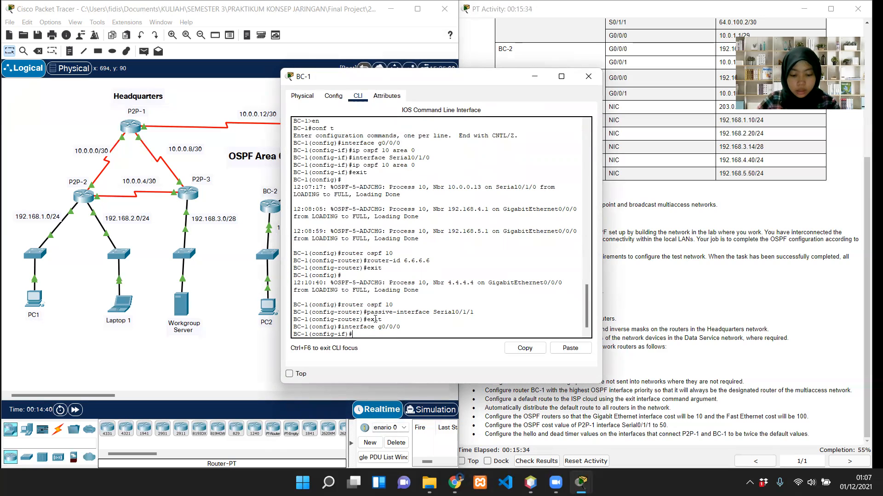
Step: Set the OSPF priority of BC-1's g0/0/0 to 255, then exit interface configuration and close its window
text(ip osp)
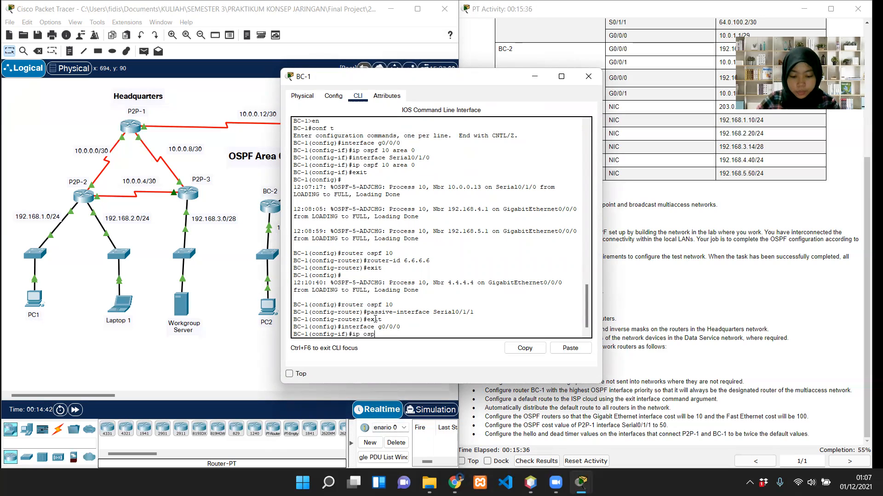
text(f pri)
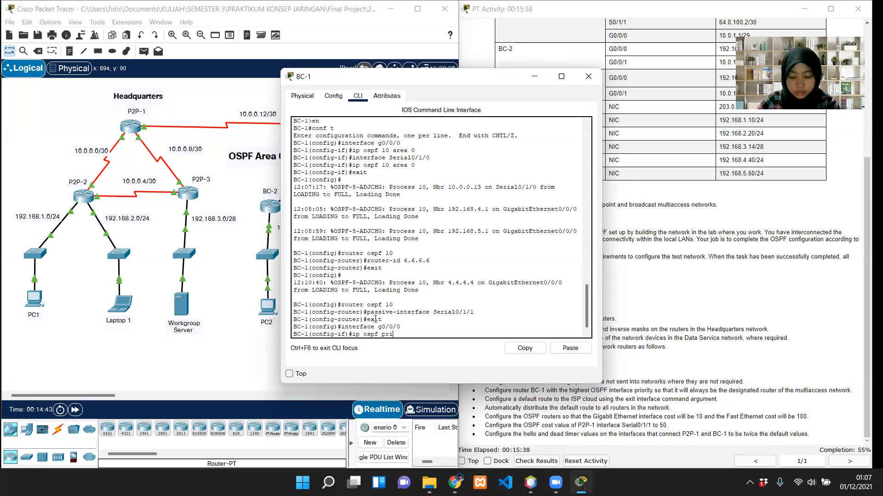
text(ority 255)
key(Return)
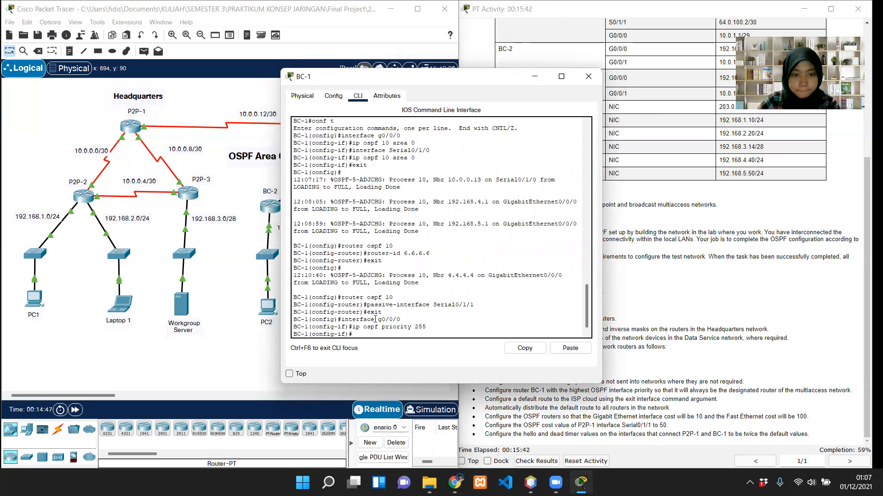
text(exit)
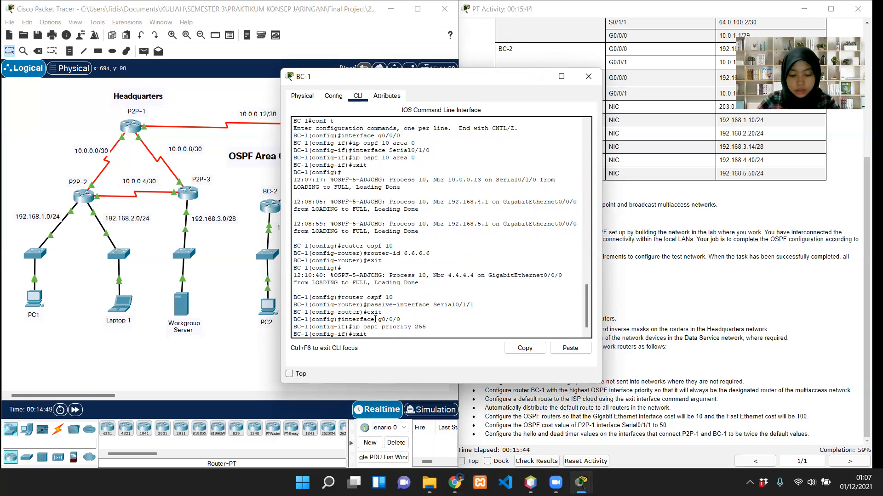
key(Return)
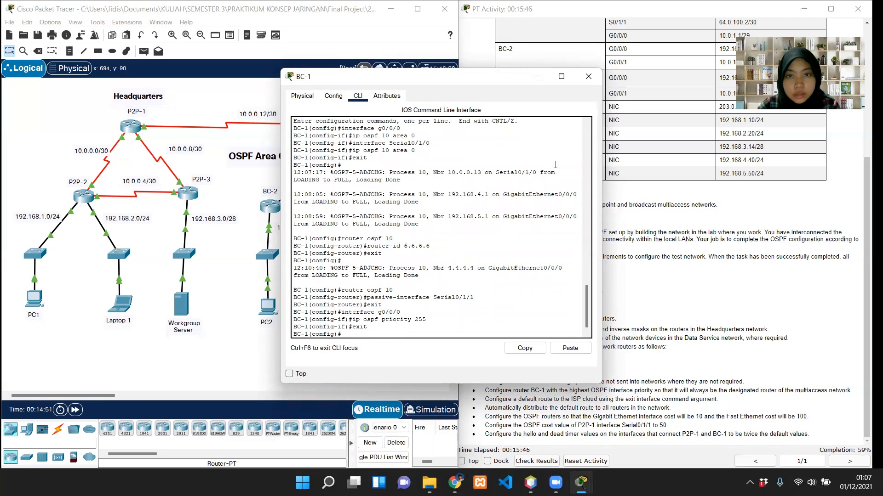
click(588, 76)
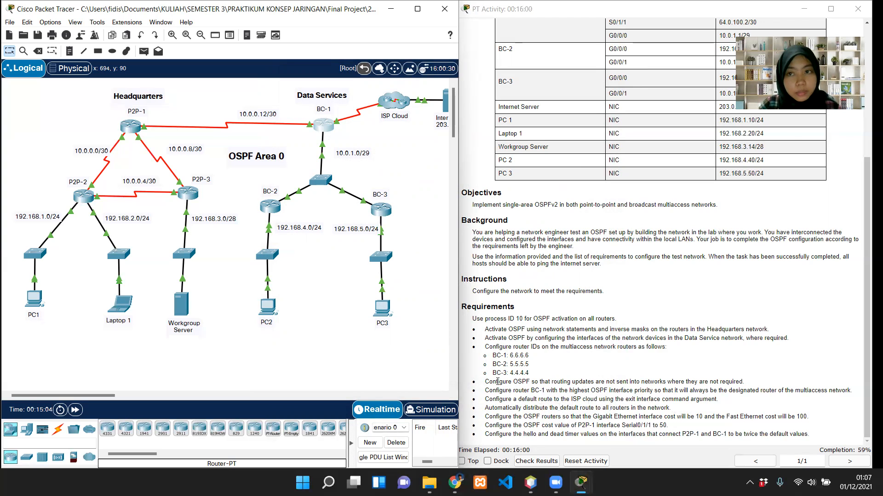
Step: Open BC-1's command line and try to add a default route with Serial0/1/1 as the exit interface
click(322, 126)
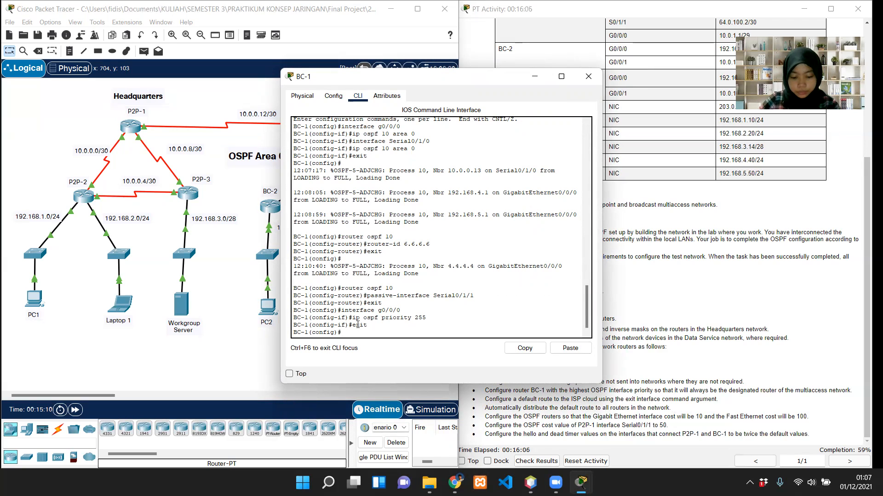
text(ip route )
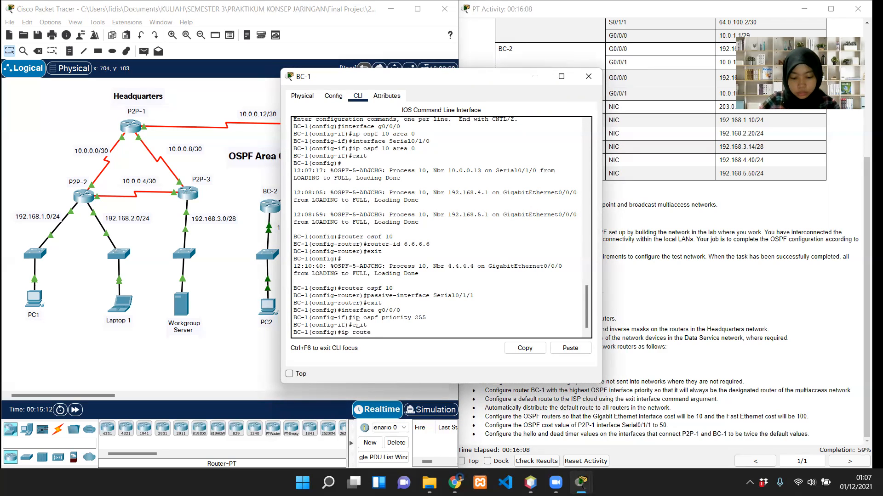
text(0.0)
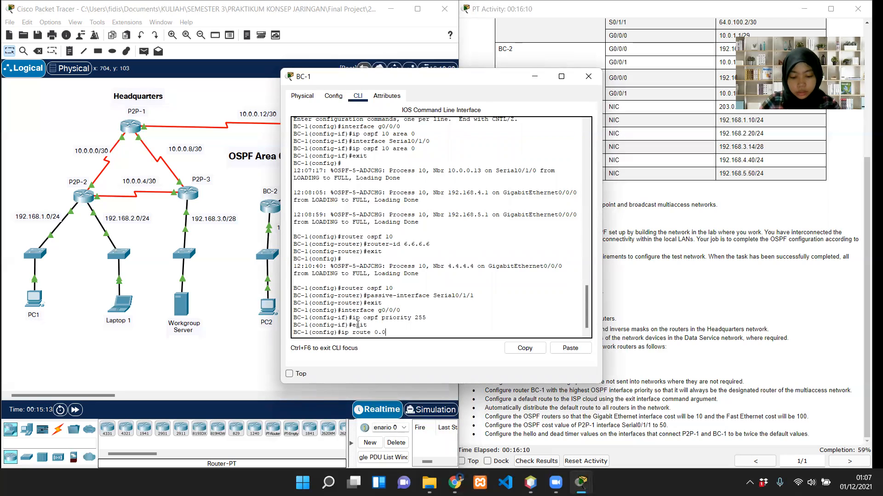
text(.0.0 0.)
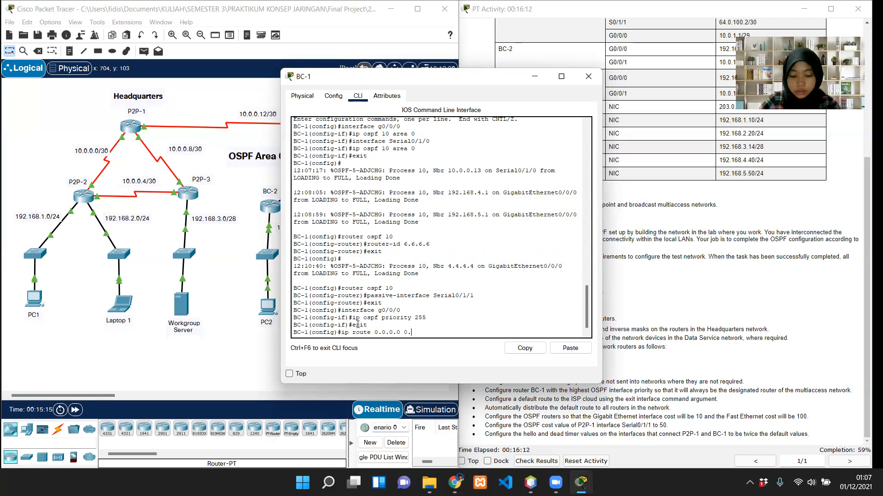
text(0.0..0 Serial0/1/)
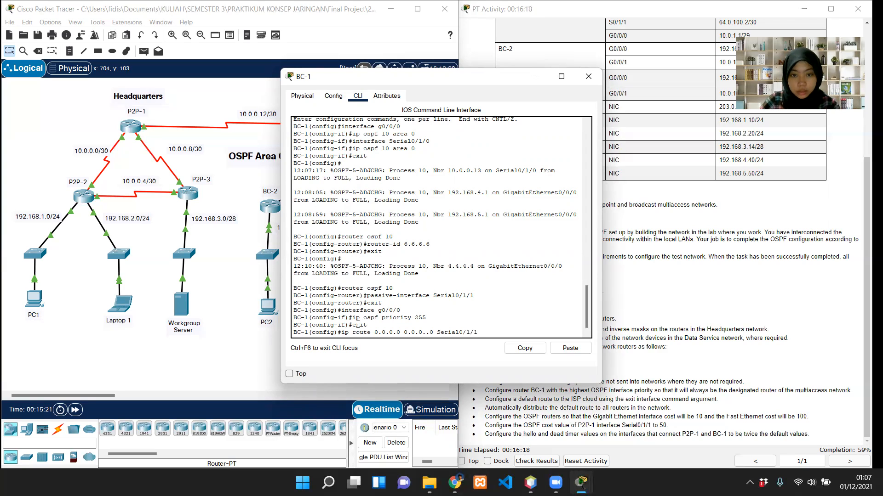
text(1)
key(Return)
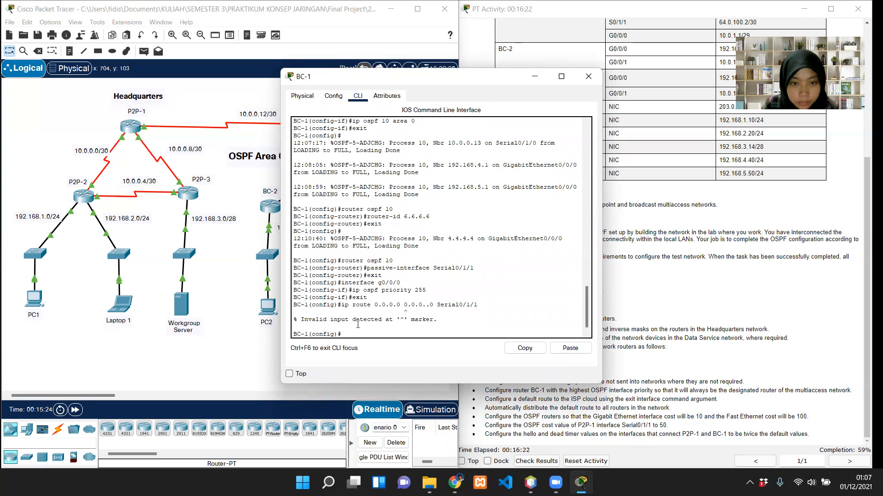
Step: Correct the default route's mask and issue ip route 0.0.0.0 0.0.0.0 Serial0/1/1, then exit global configuration and close BC-1's window
key(Up)
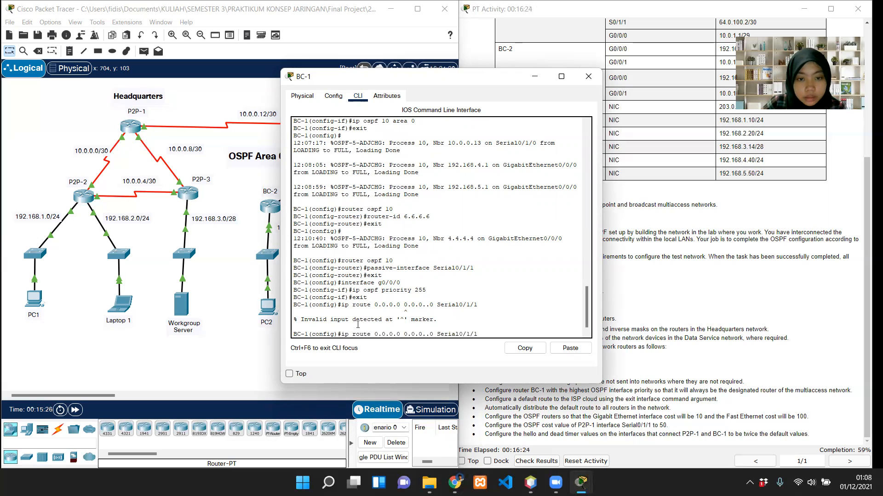
key(BackSpace)
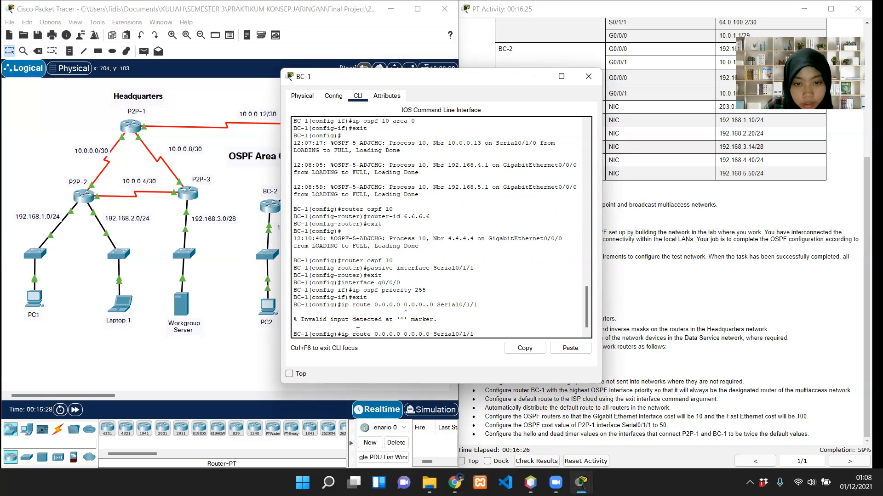
key(Return)
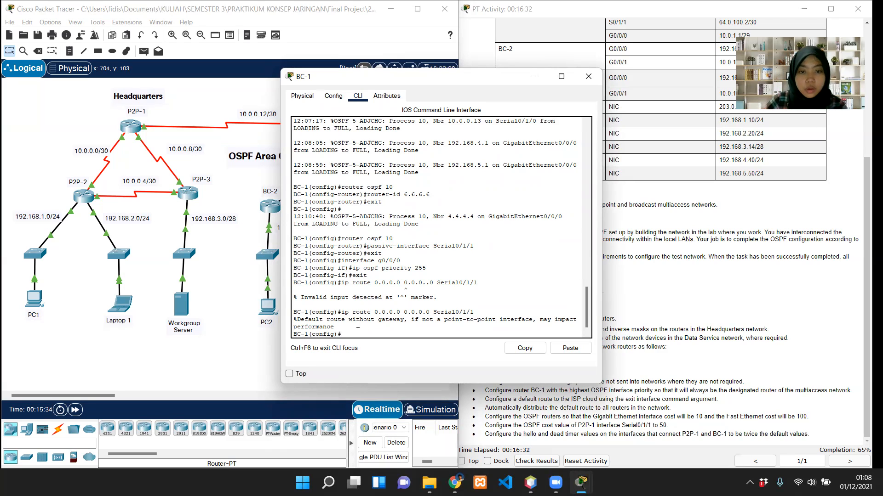
text(exit)
key(Return)
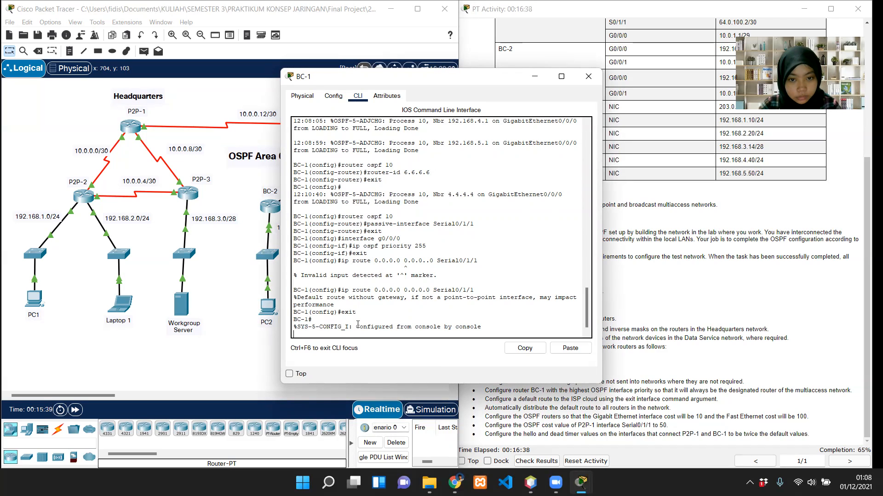
key(Return)
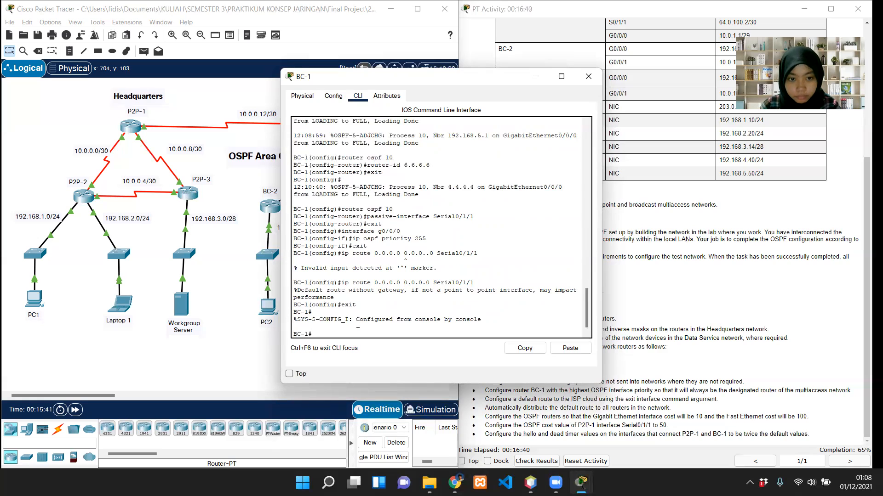
click(588, 77)
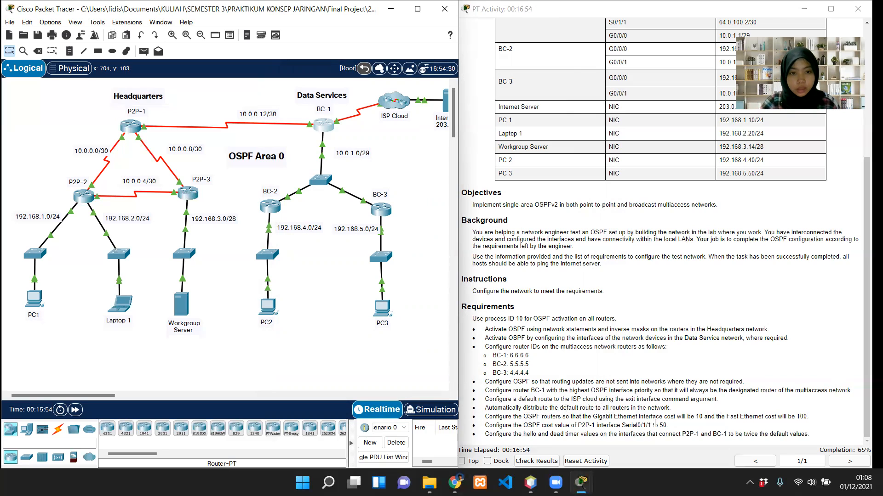
Step: Open BC-1's command line and try to enter OSPF process 10 configuration from privileged mode
click(333, 122)
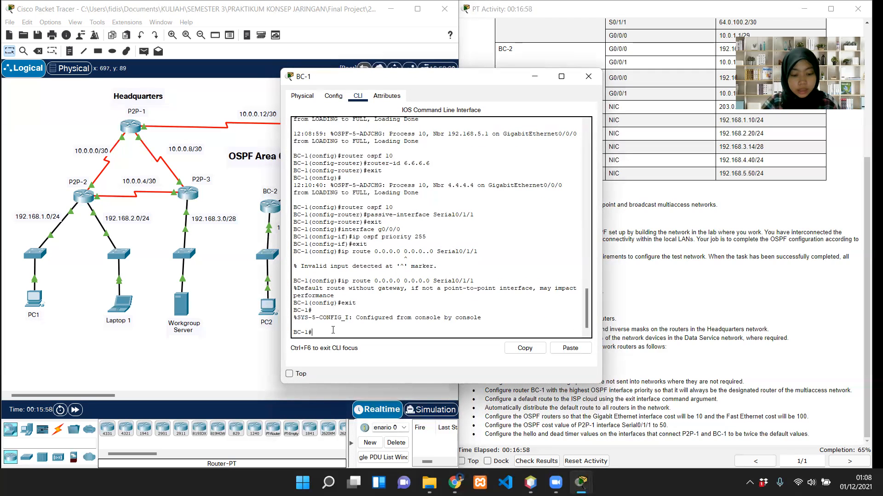
text(rout)
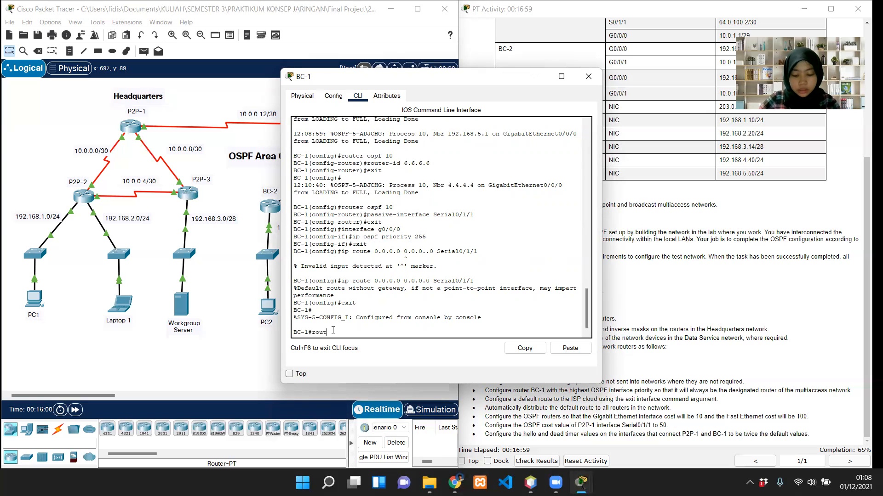
text(er ospf 10)
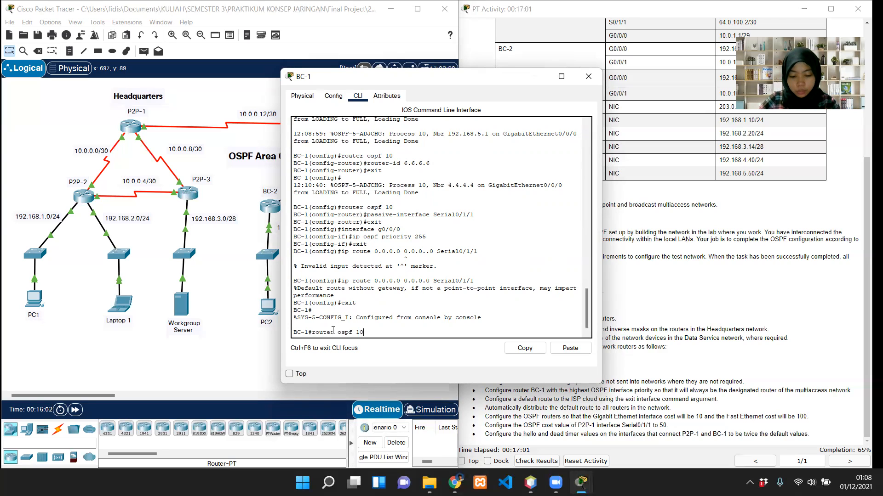
key(Return)
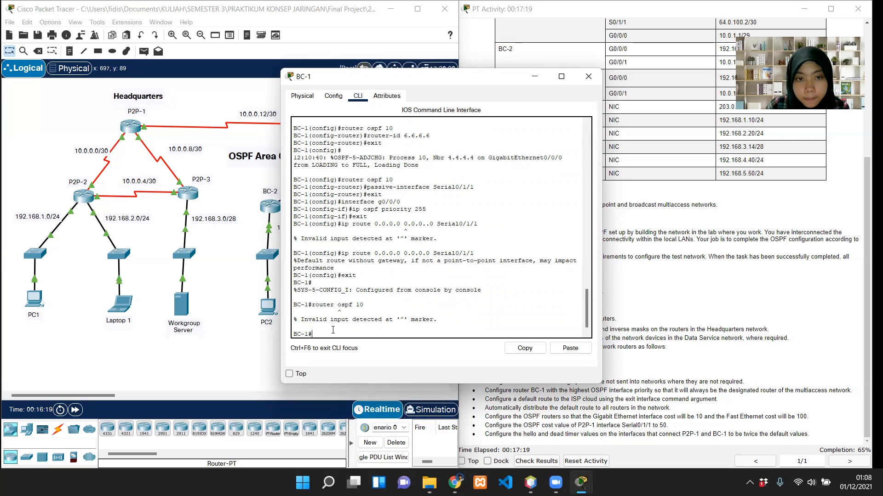
Step: Enter global configuration mode on BC-1 and open router configuration for OSPF process 10
text(conf t)
key(Return)
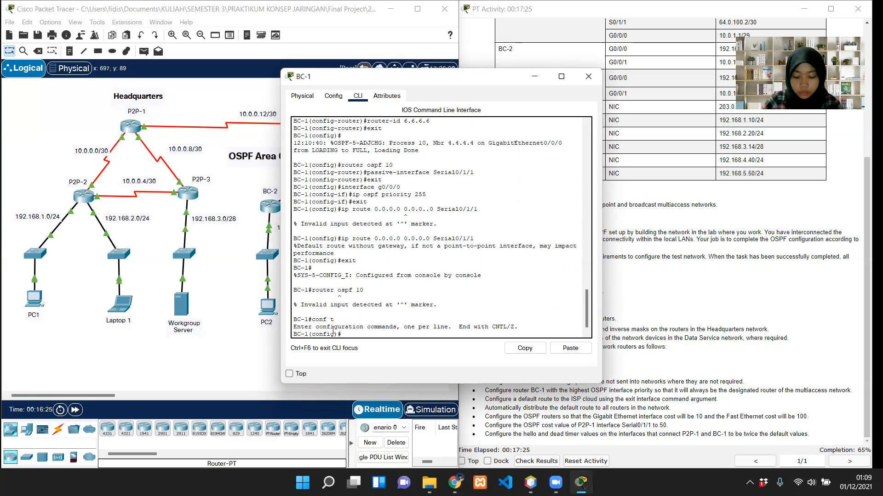
text(router)
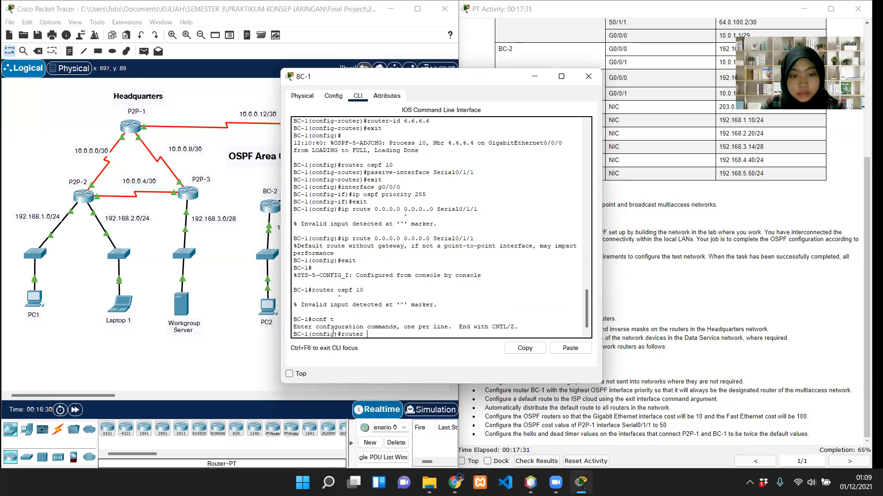
text(ospf 10)
key(Return)
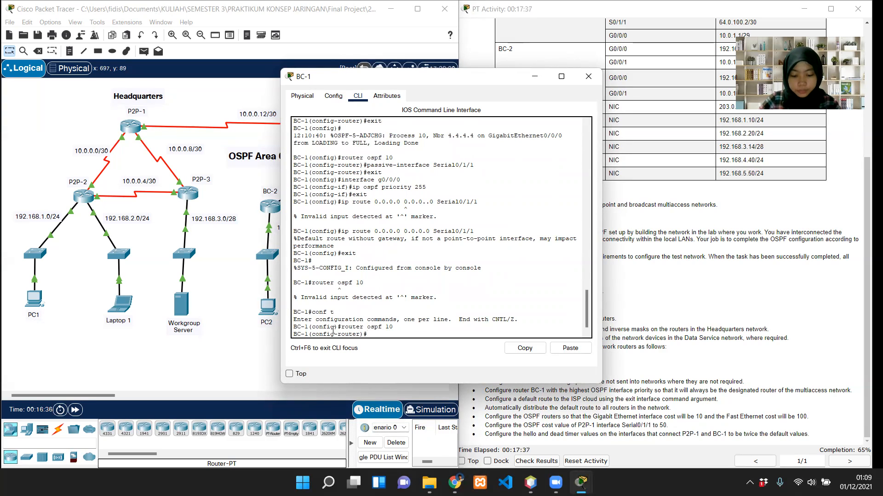
Step: Distribute BC-1's default route with default-information originate, then exit router configuration and close its window
text(defaul)
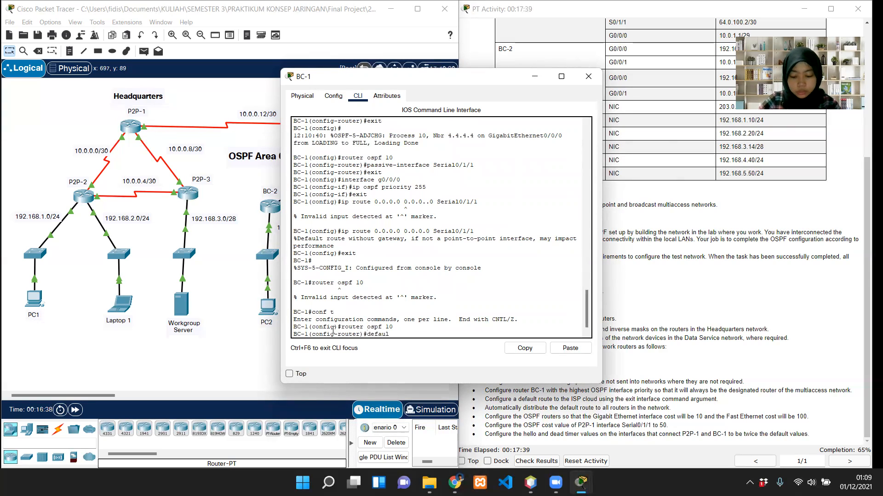
text(t-informati)
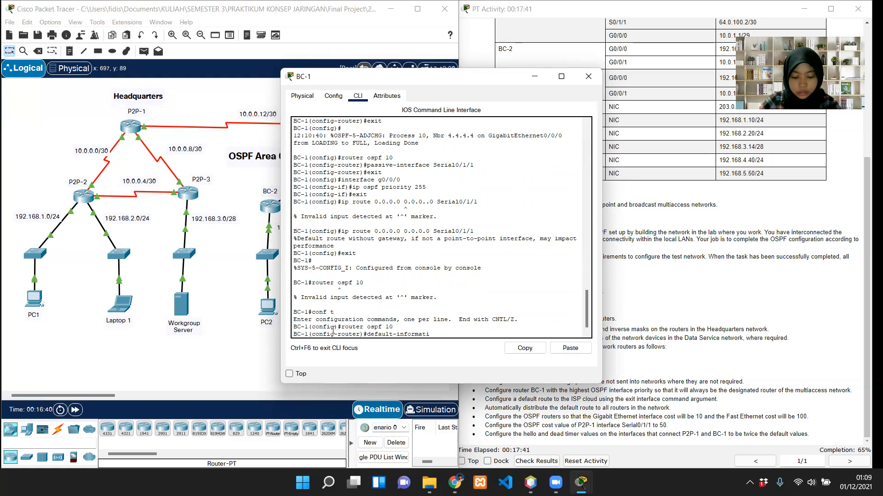
text(on)
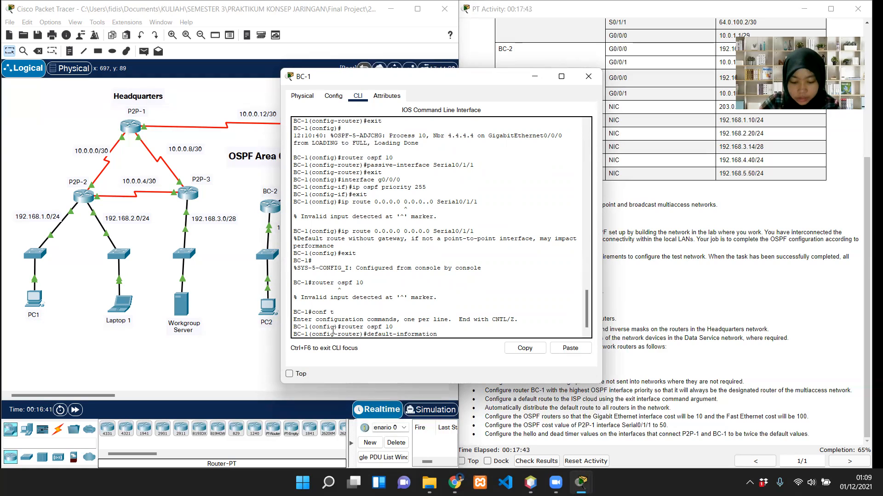
text( originate)
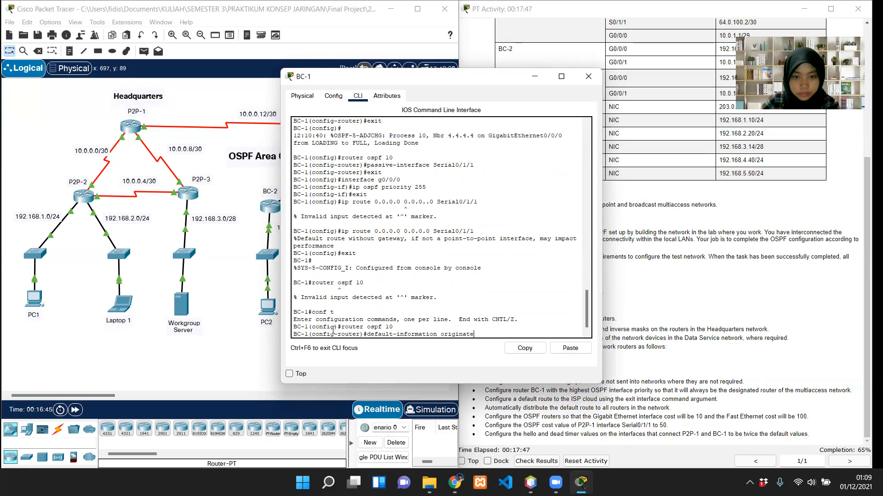
key(Return)
text(exit)
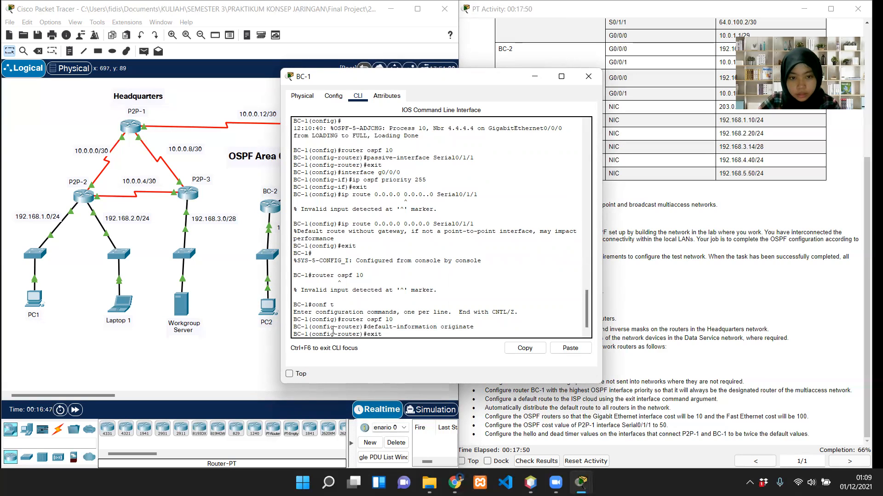
key(Return)
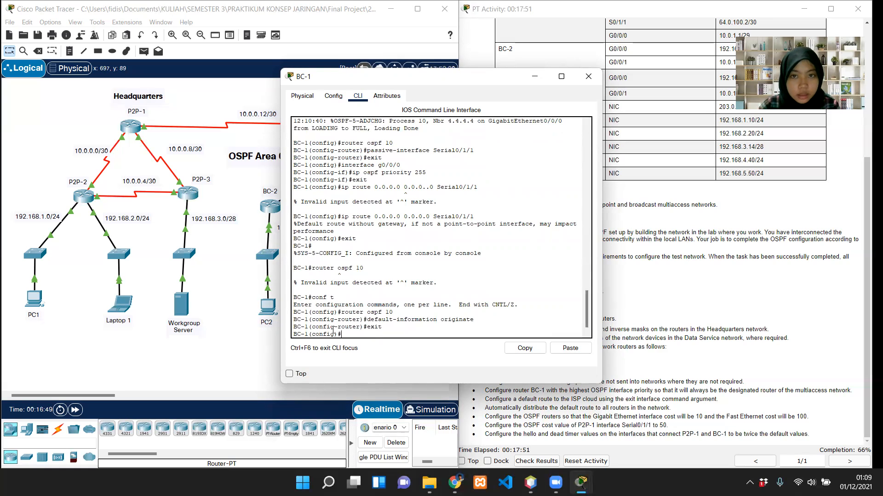
click(588, 76)
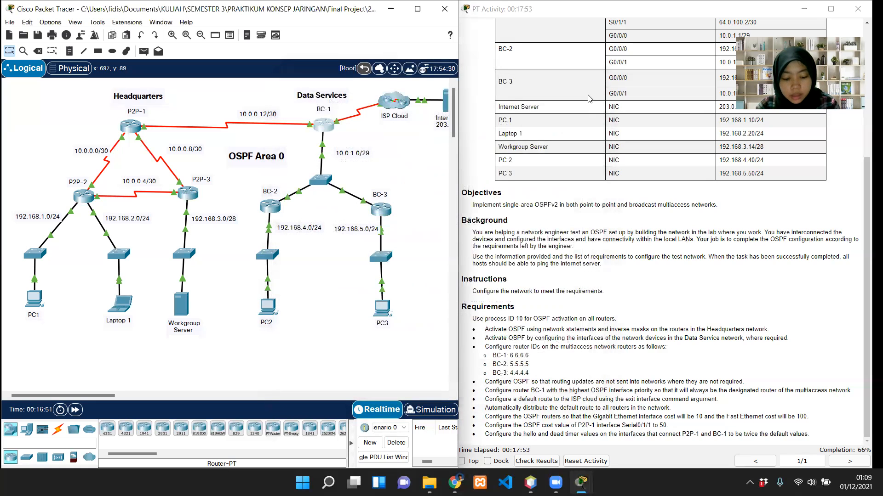
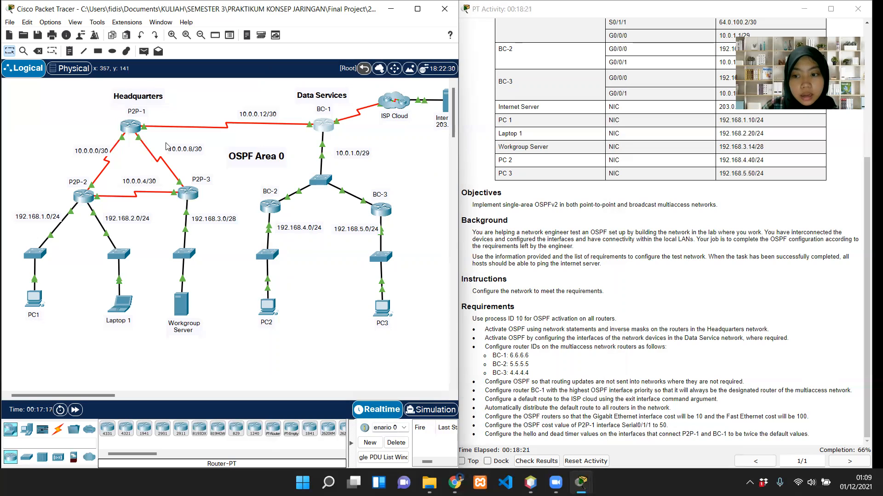
Step: Open router P2P-1's command line and enter global configuration mode
click(131, 126)
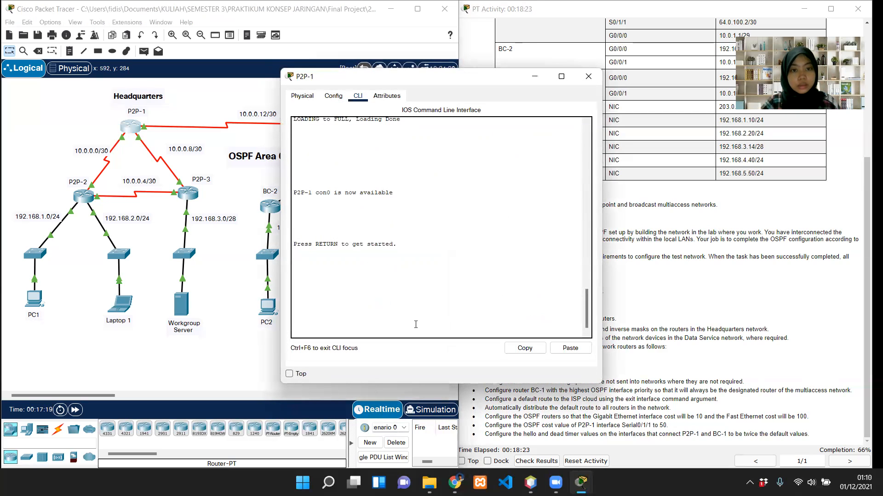
key(Return)
text(en)
key(Return)
text(conf t)
key(Return)
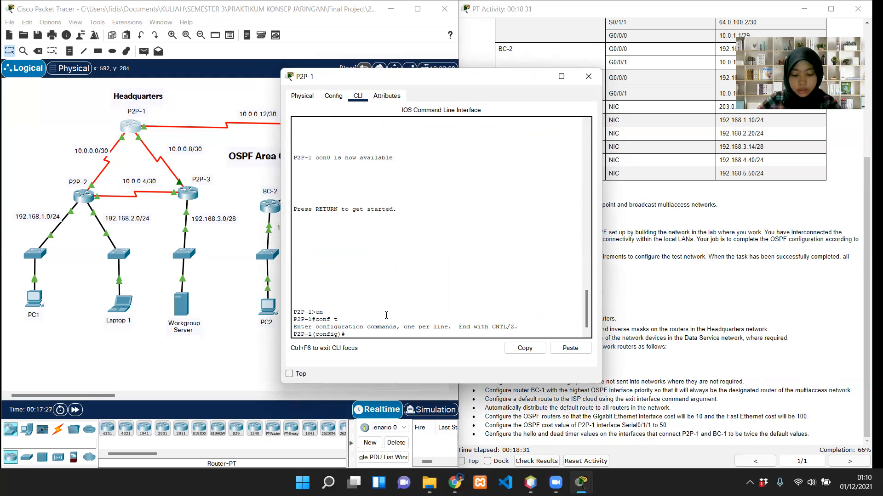
Step: Enter OSPF process 10 configuration on P2P-1 and try to set the auto-cost reference bandwidth to 1000
text(router ospf 10)
key(Return)
text(auto)
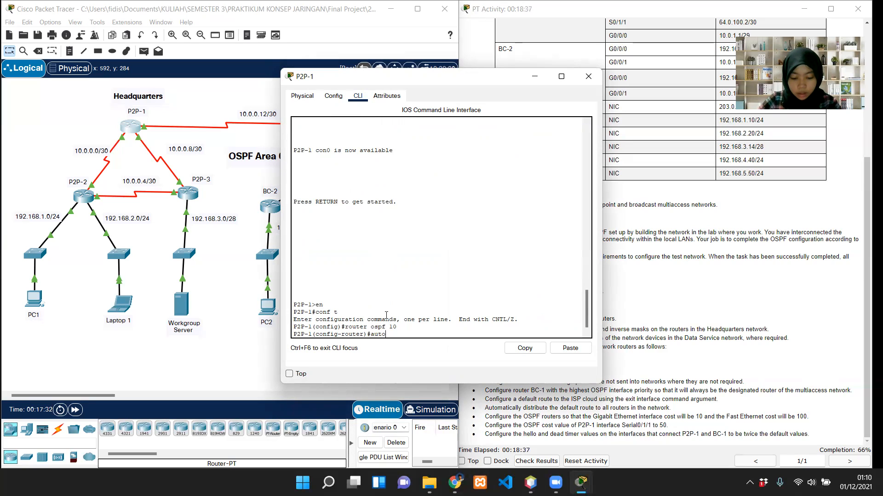
text(-cost reference-bandwith 1000)
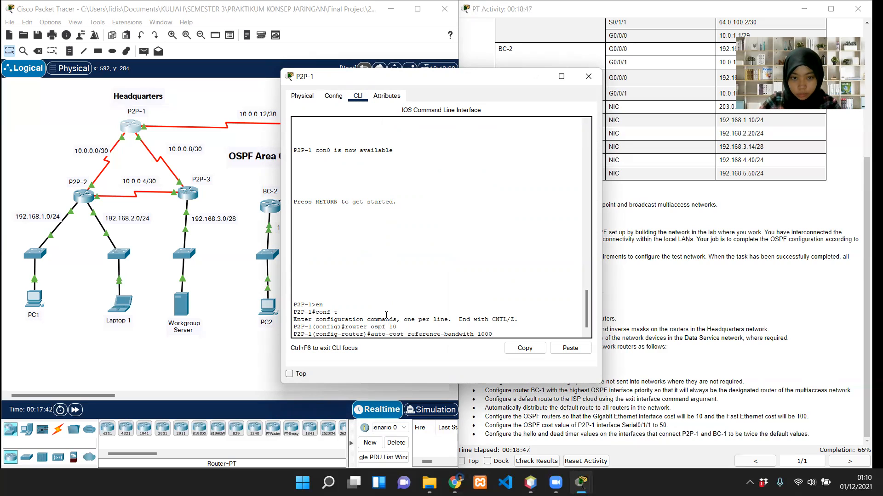
key(Return)
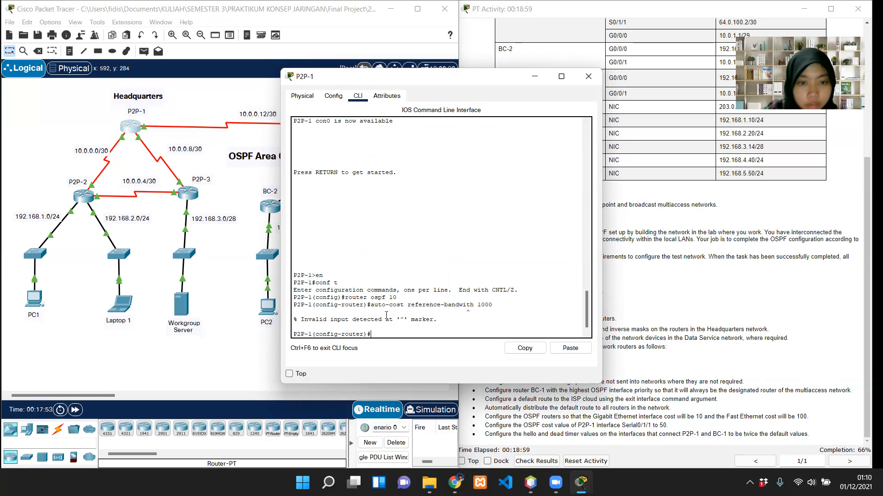
Step: Correct the misspelled command to auto-cost reference-bandwidth 1000, issue it on P2P-1, and close its window
key(Up)
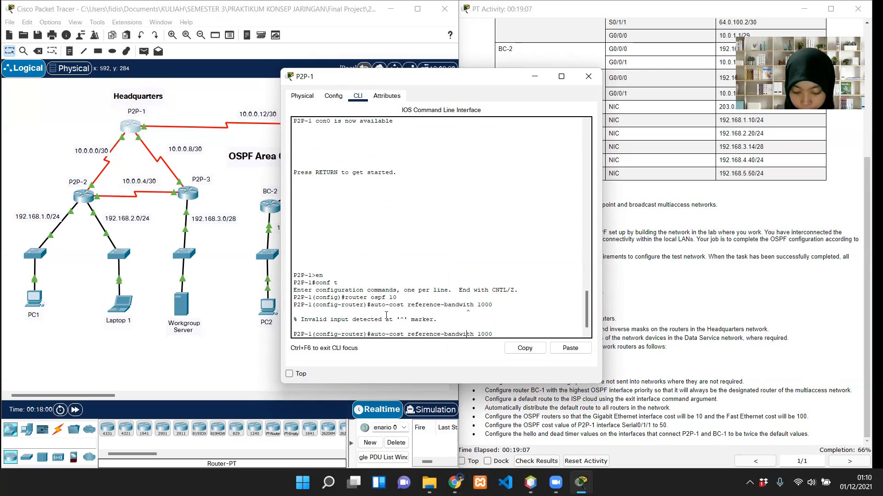
text(d)
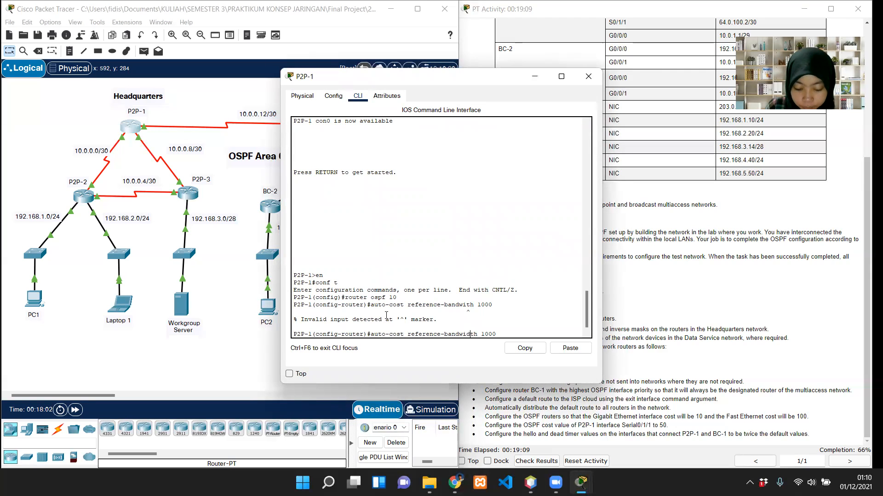
key(Return)
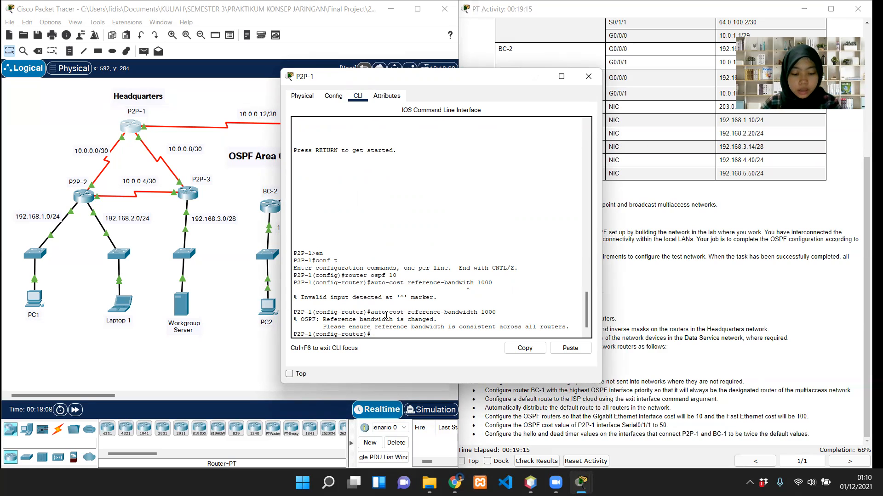
click(588, 76)
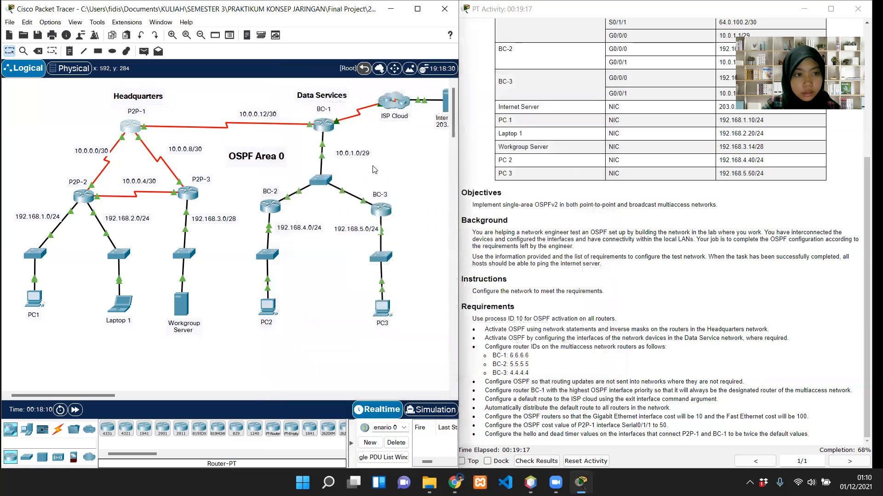
Step: Open P2P-2's command line, enter OSPF process 10 configuration, and try to set the auto-cost reference bandwidth to 1000
click(91, 202)
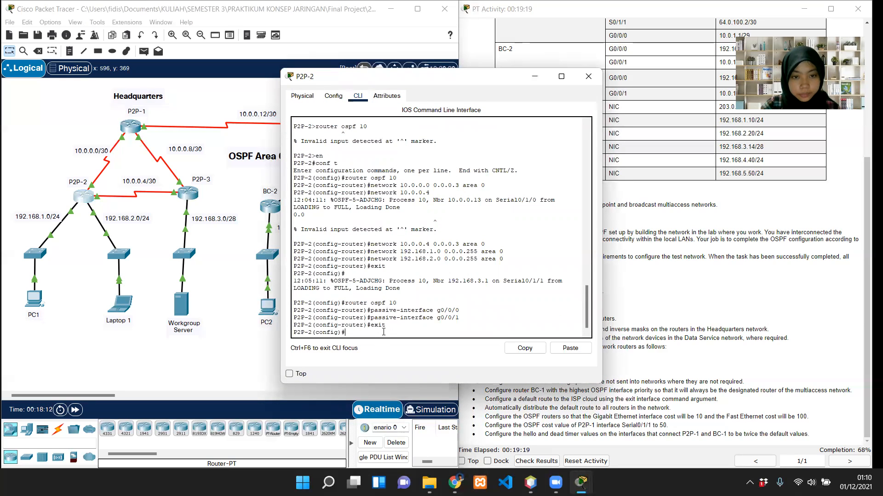
text(router ospf 10)
key(Return)
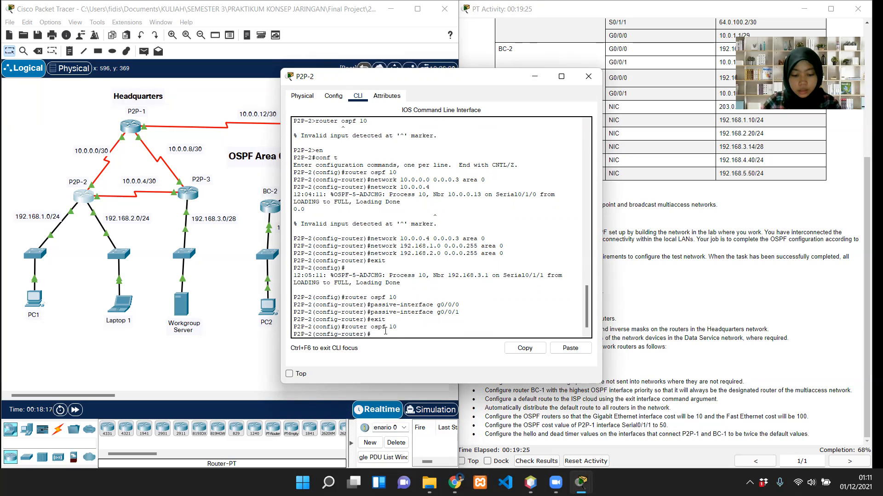
text(auot)
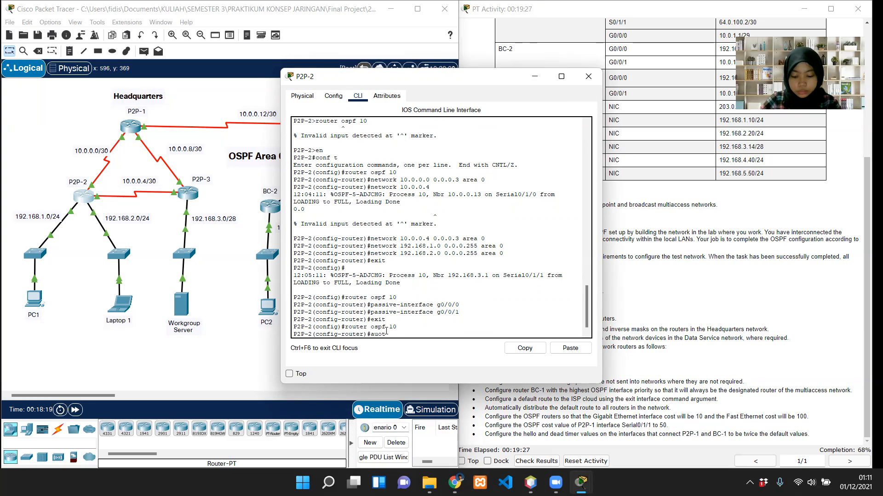
text( cost reference-bandwidth1000)
key(Return)
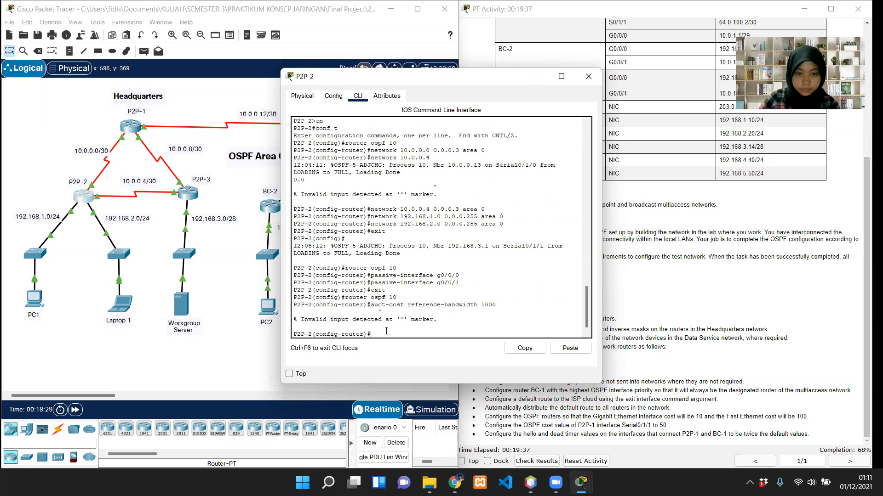
Step: Correct the misspelled auto-cost keyword, issue auto-cost reference-bandwidth 1000 on P2P-2, and close its window
key(Up)
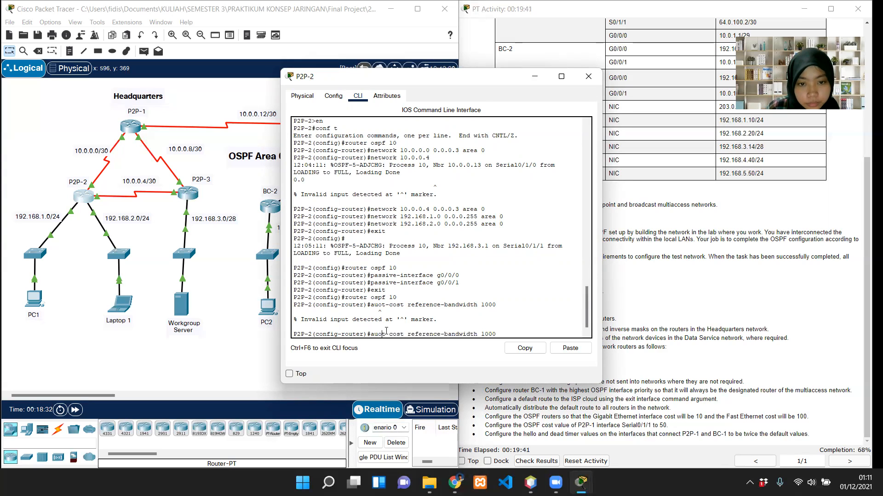
key(BackSpace)
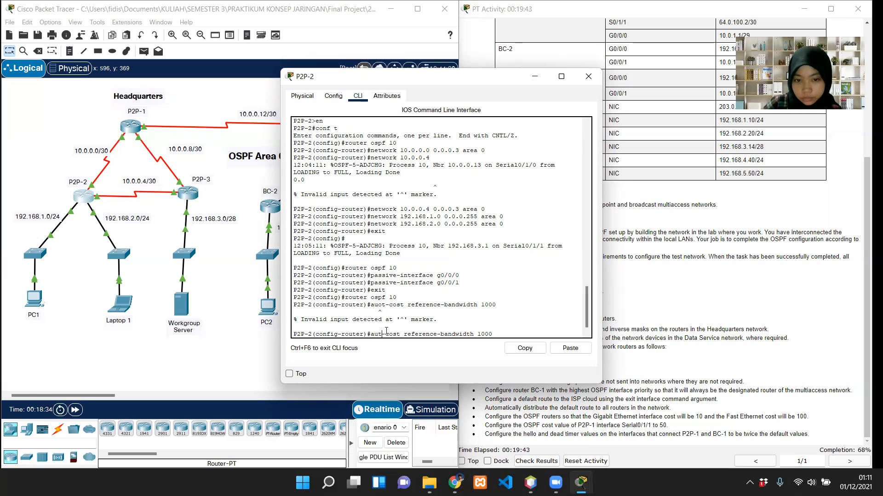
text(o)
key(Return)
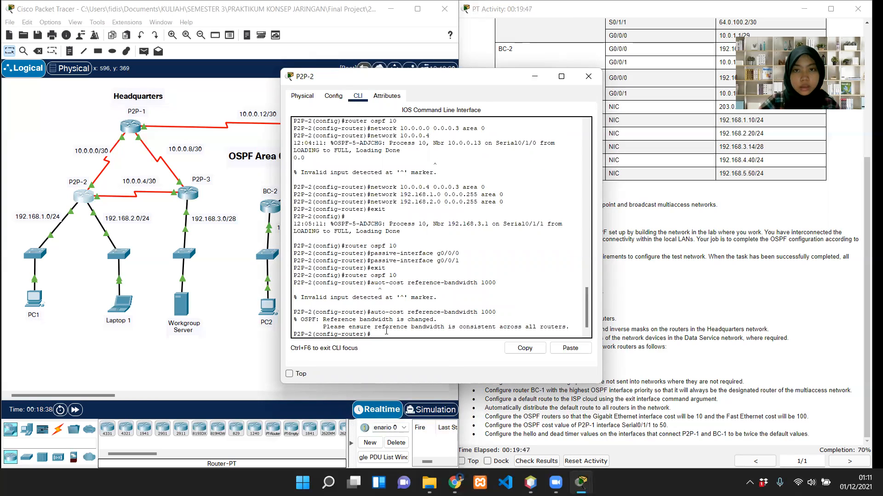
click(589, 77)
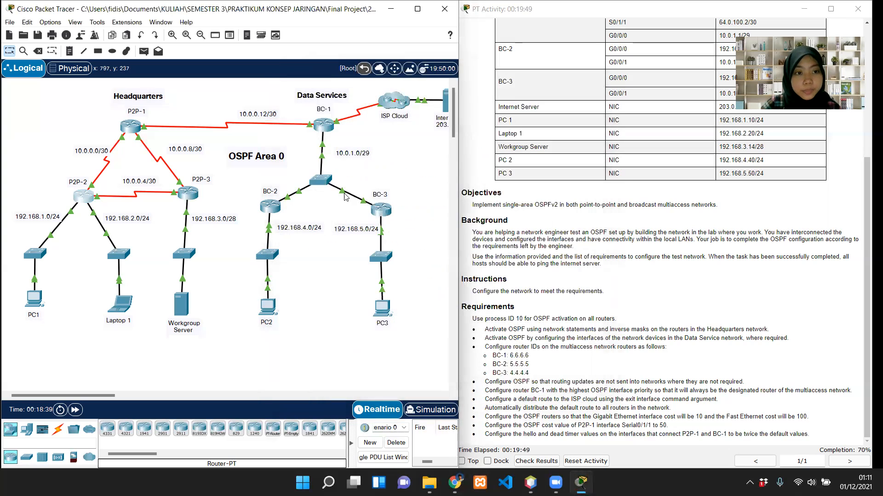
Step: On P2P-3, enter OSPF process 10 configuration, issue auto-cost reference-bandwidth 1000, and close the router's window
click(187, 193)
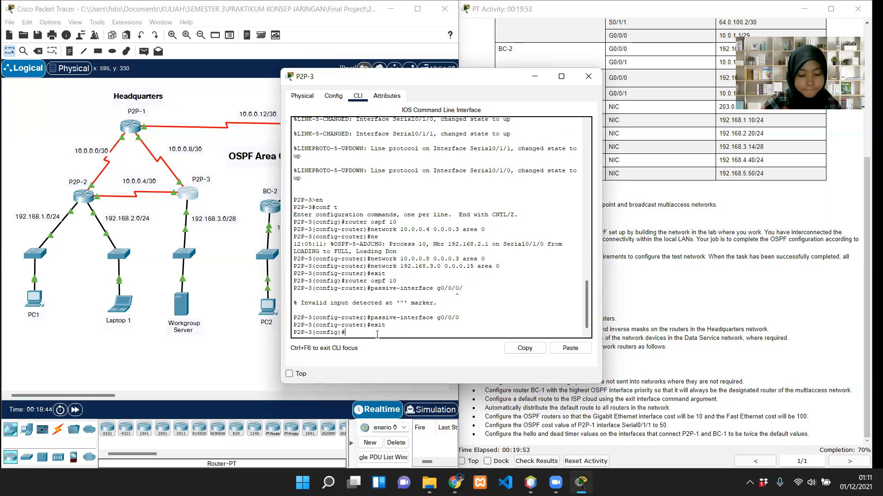
text(router ospf 10)
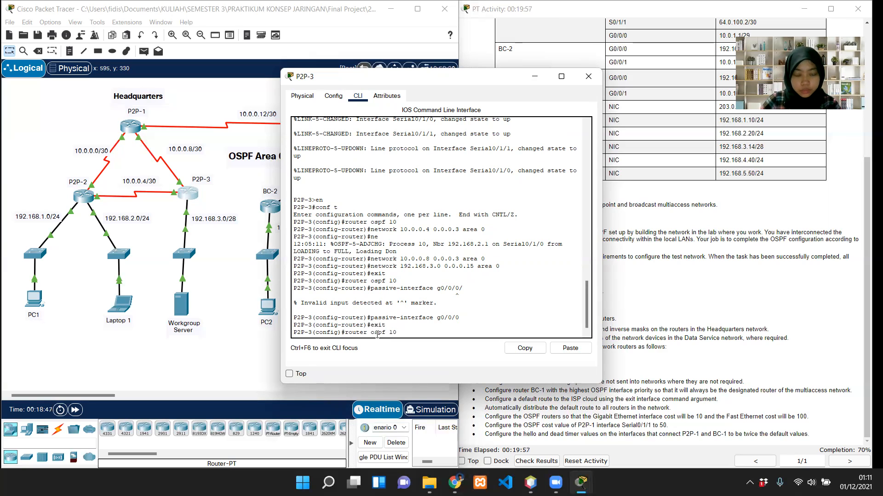
key(Return)
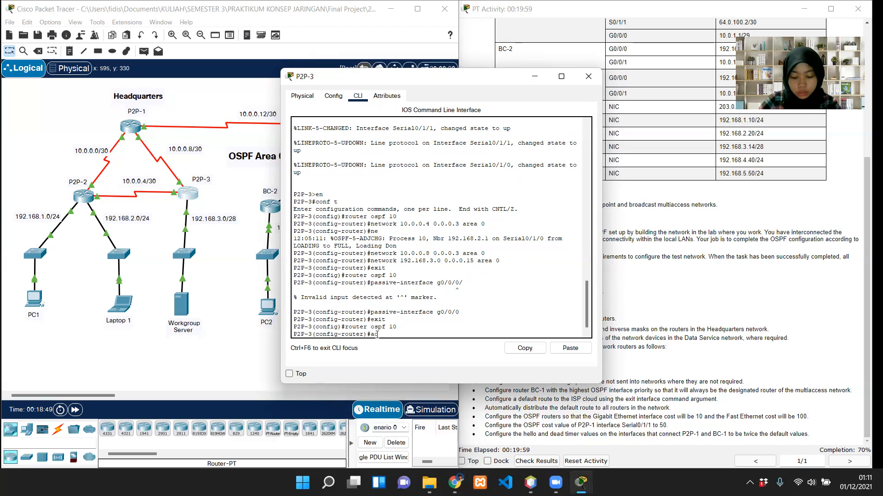
text(uto-cost reference)
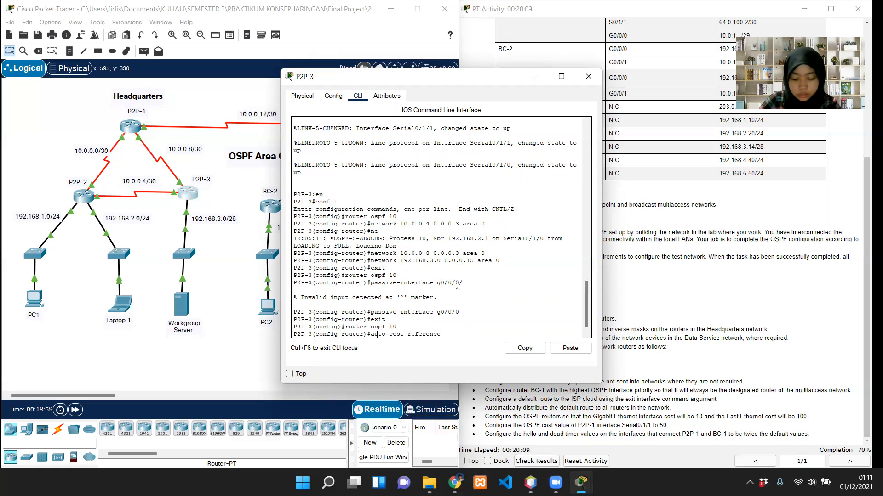
text(-bandwidth)
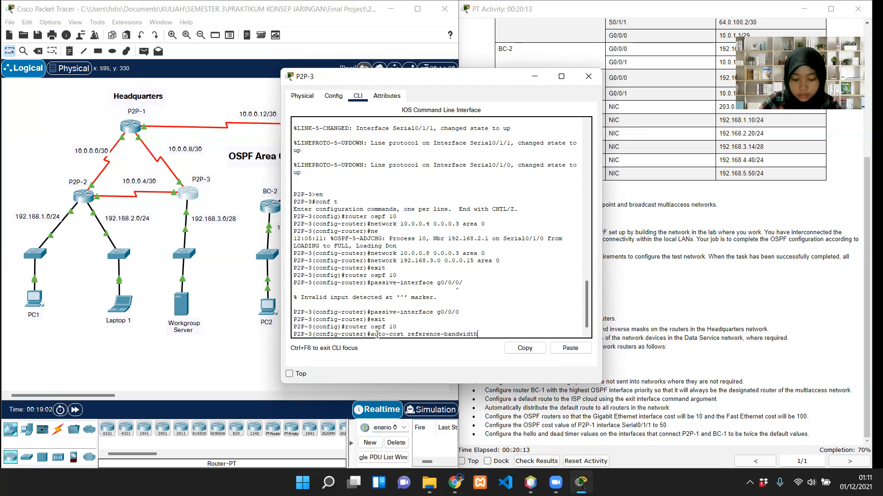
text( 100)
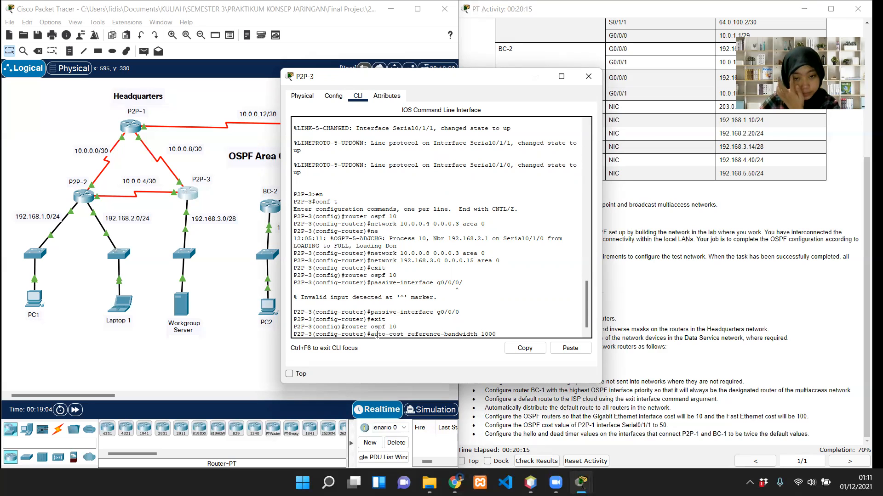
text(0)
key(Return)
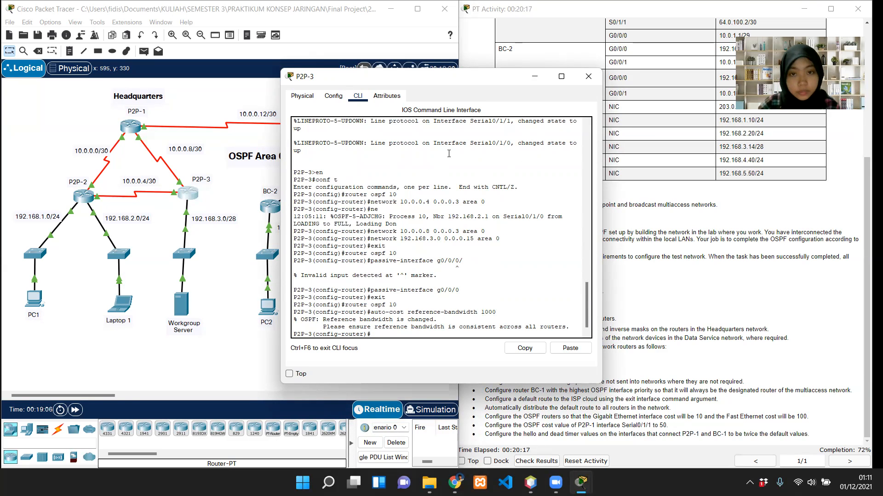
click(587, 76)
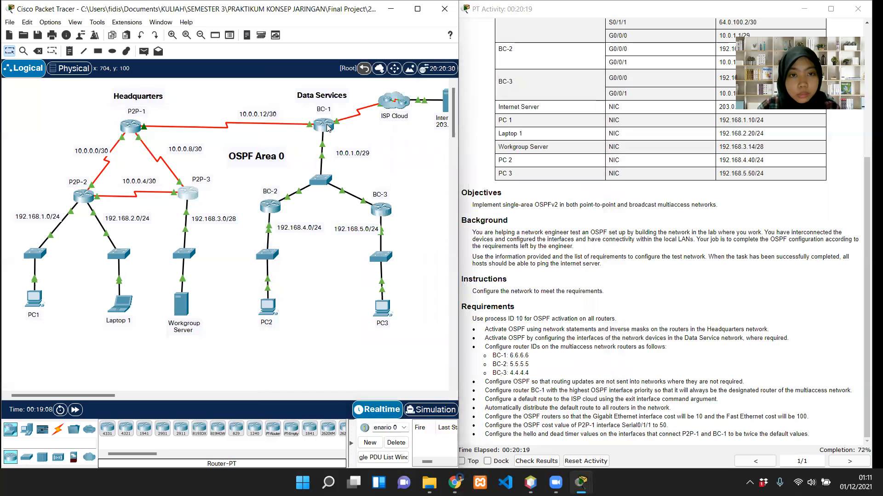
Step: Open BC-1's command line and enter OSPF process 10 configuration
click(328, 129)
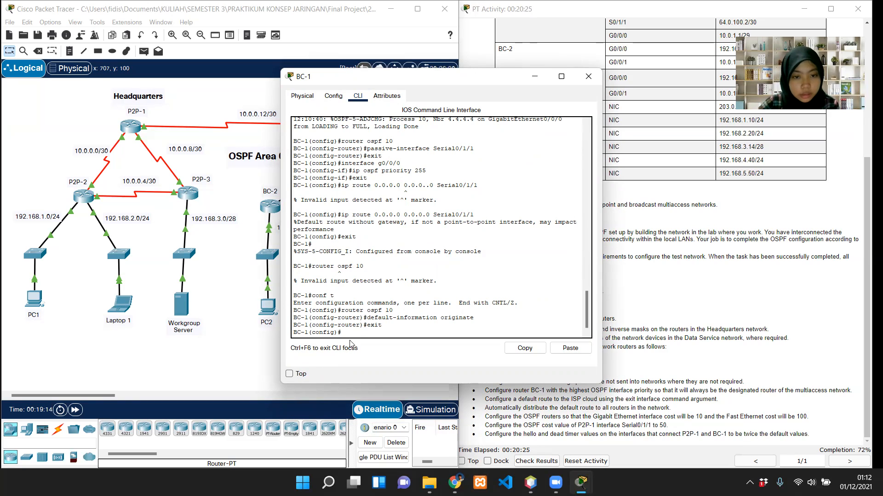
text(router)
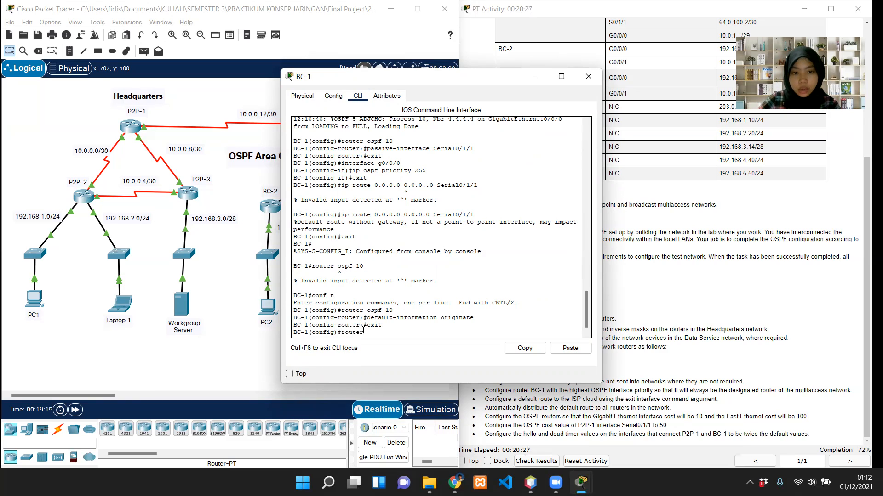
text( ospf 10)
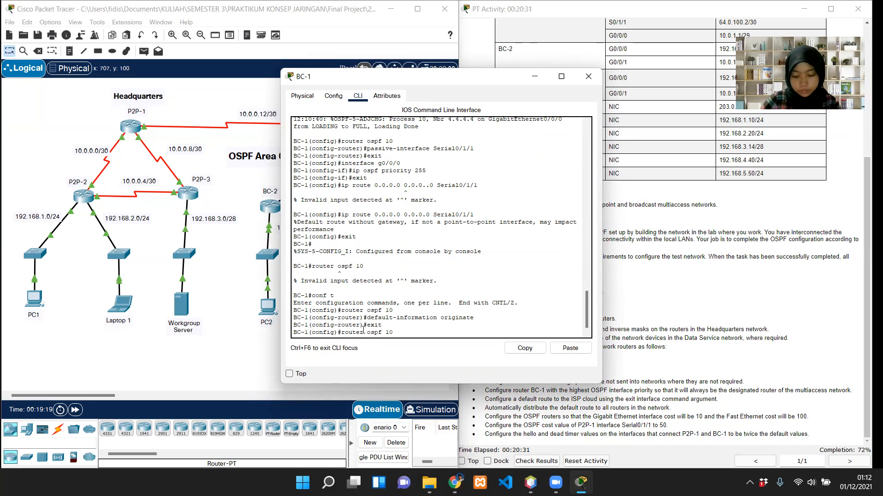
key(Return)
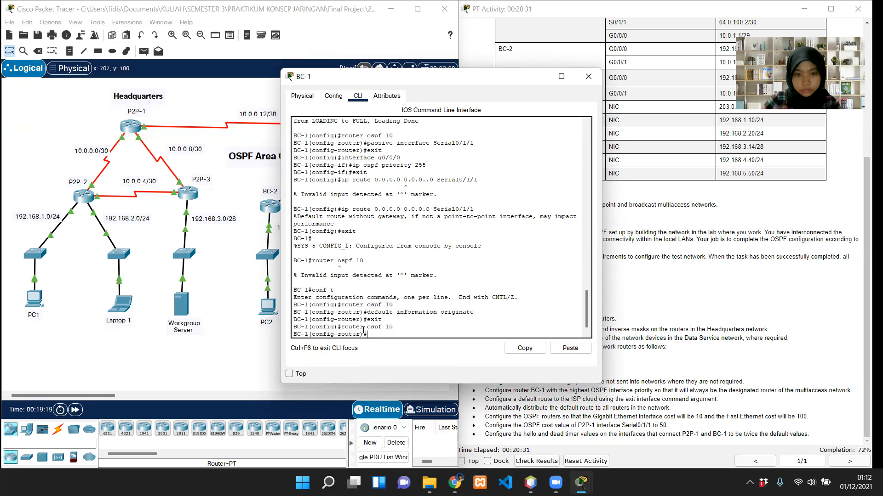
Step: Try to set the auto-cost reference bandwidth to 1000 on BC-1, correcting the cost keyword and copying the command before issuing it
text(a)
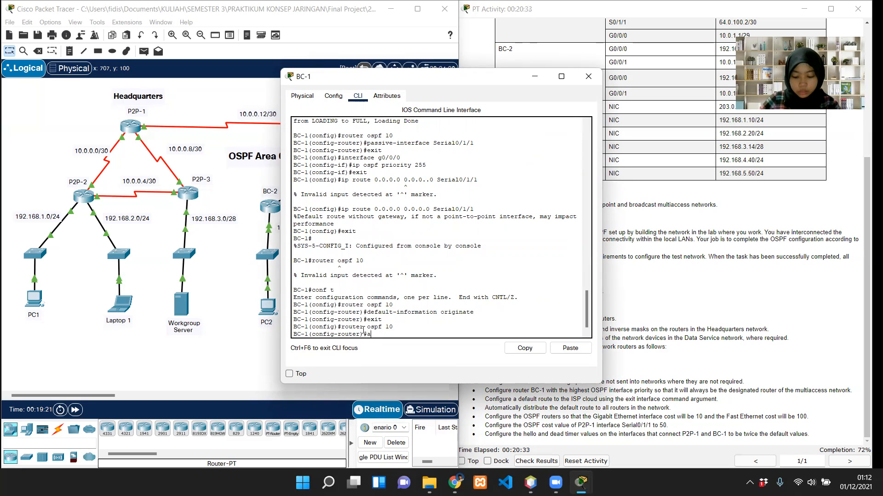
text(uto-cst reference)
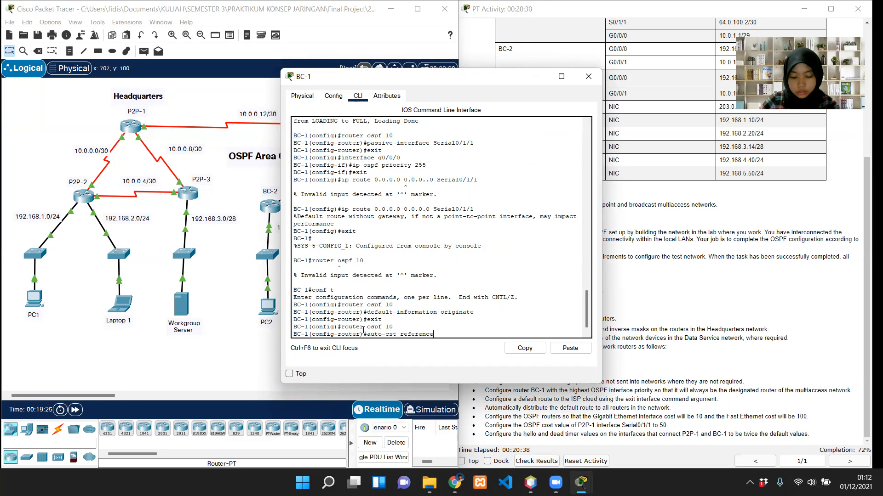
text(-bad)
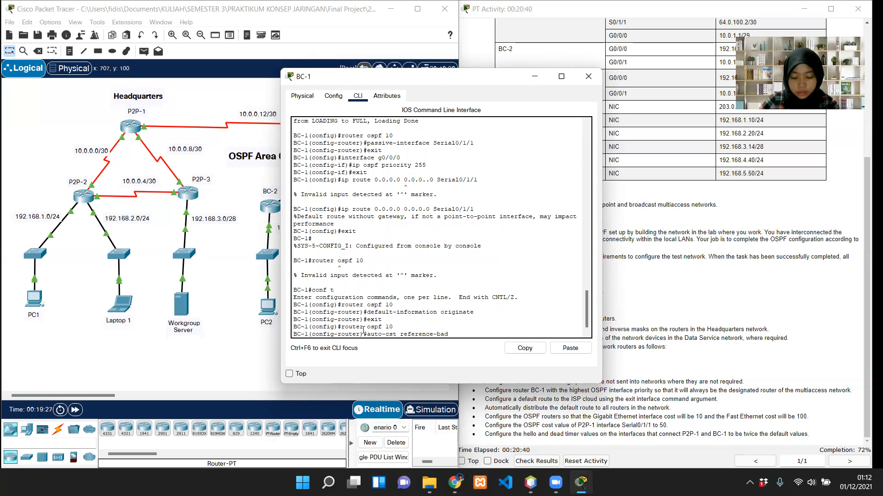
text(width 1000)
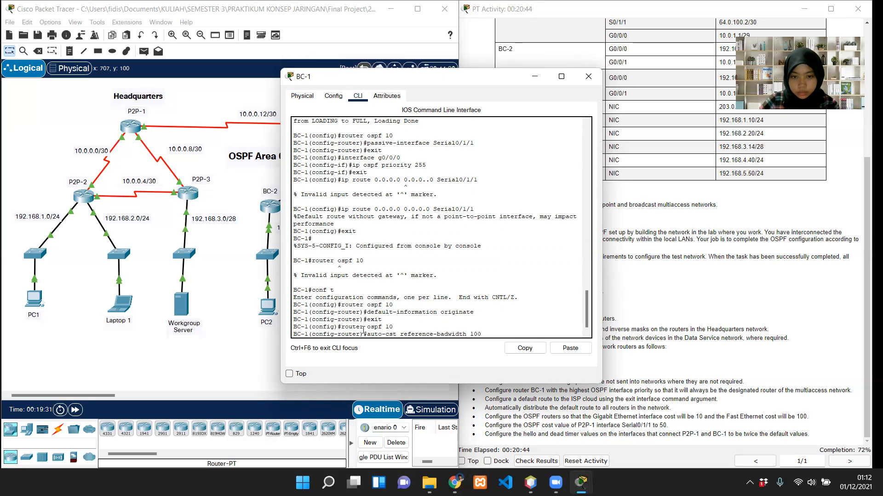
click(394, 334)
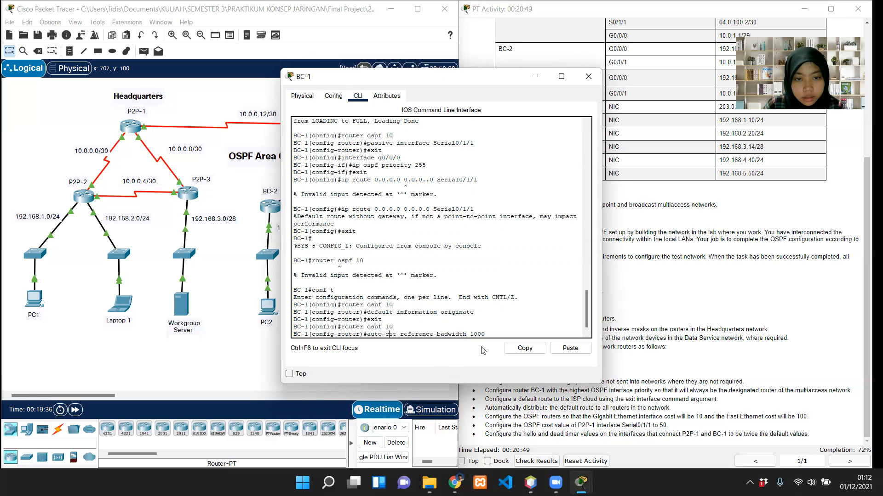
text(o)
key(End)
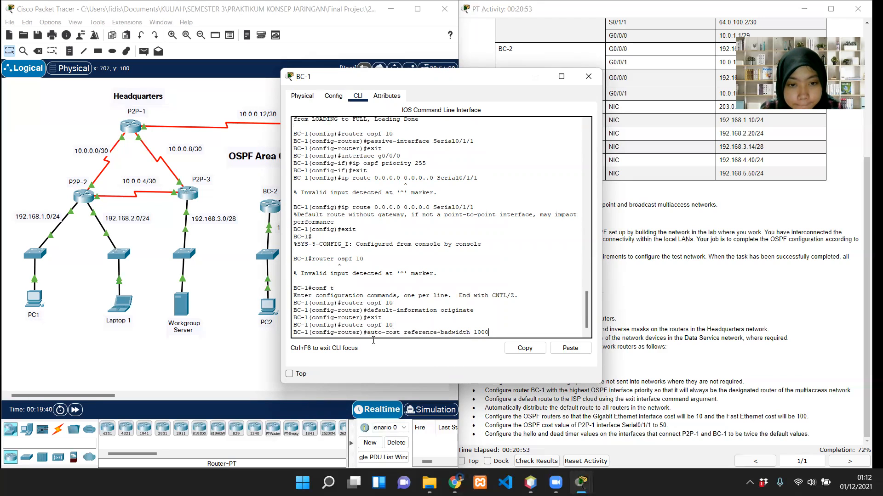
drag(371, 333, 489, 333)
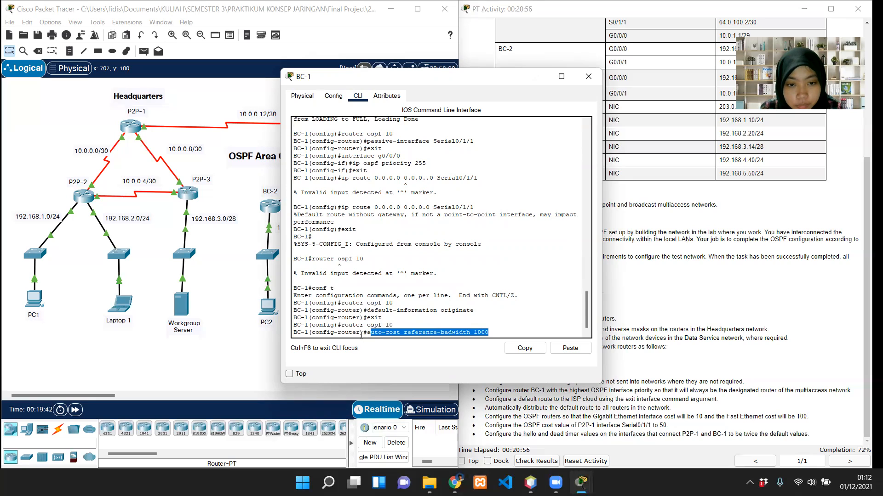
drag(367, 332, 490, 332)
click(515, 349)
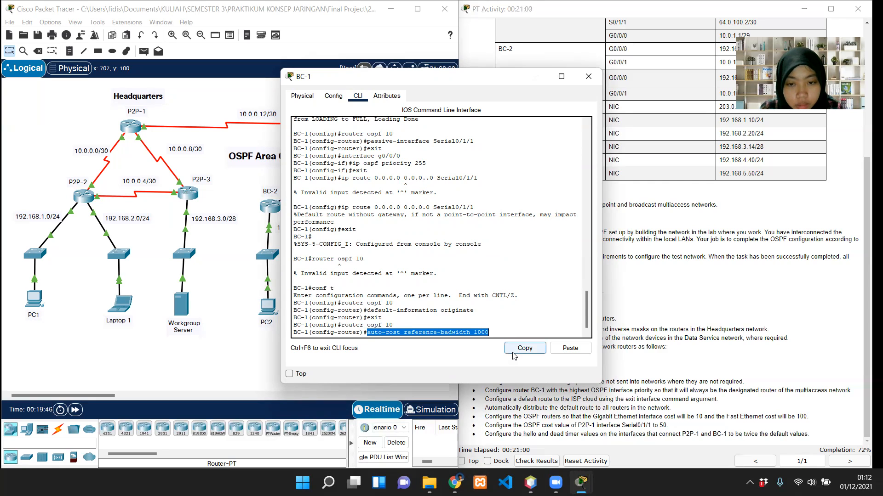
click(504, 334)
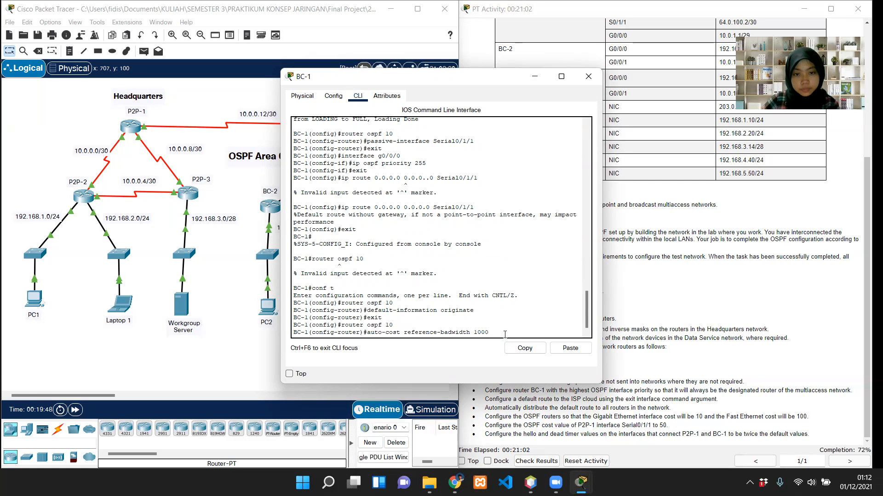
key(Return)
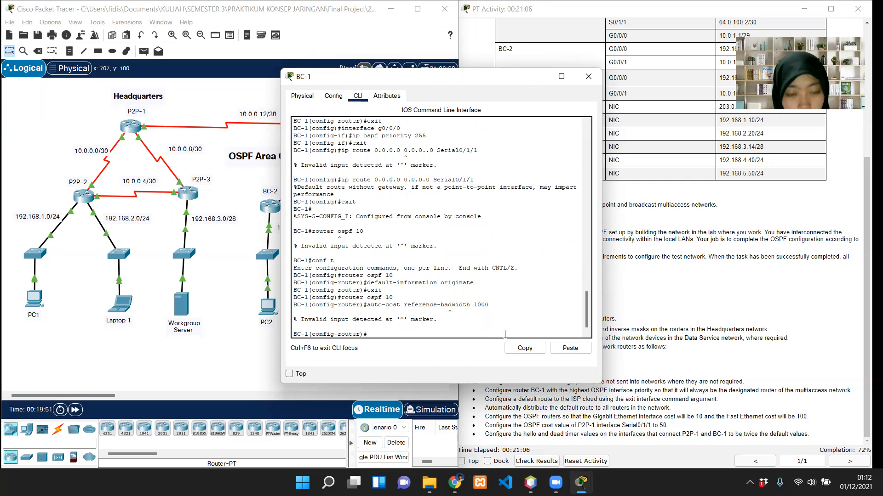
Step: Correct the misspelled command to auto-cost reference-bandwidth 1000, copy and issue it on BC-1, and close its window
key(Up)
key(Left)
drag(505, 335, 368, 334)
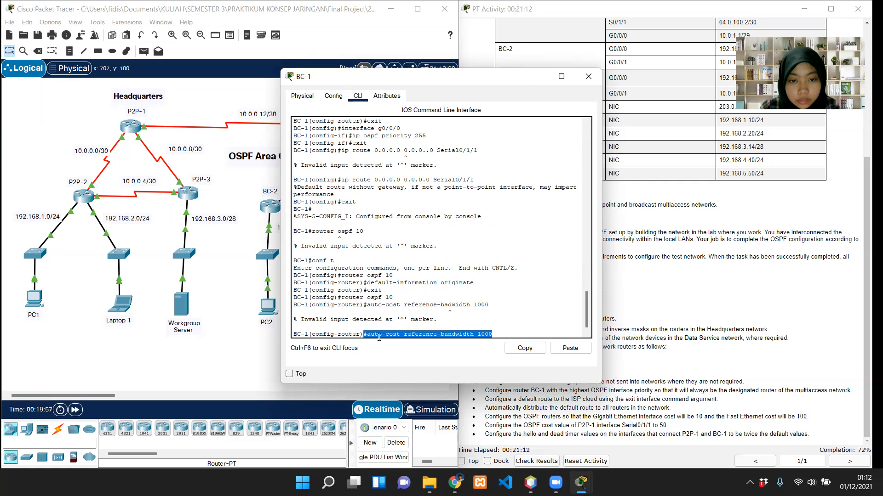
click(512, 334)
drag(452, 340, 494, 334)
click(506, 336)
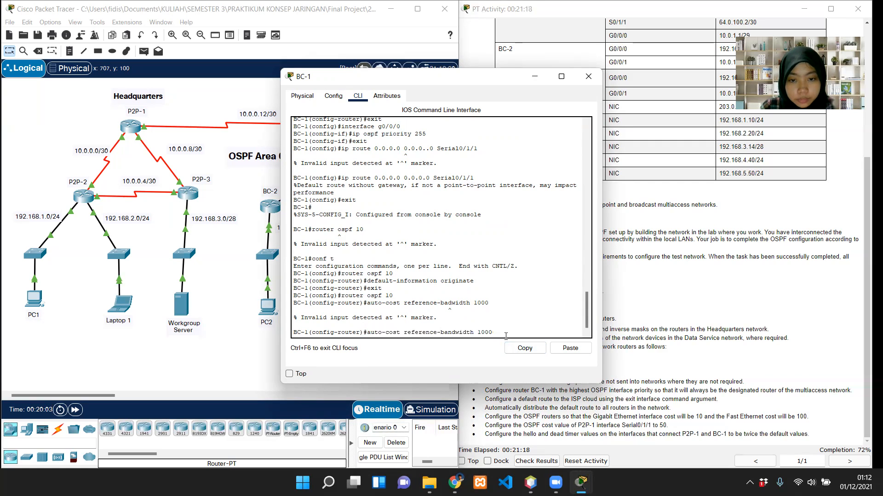
key(Return)
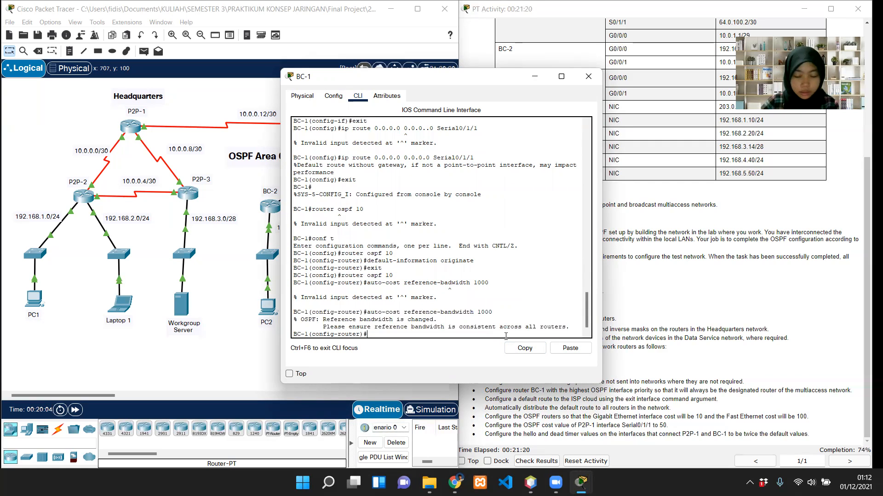
click(589, 77)
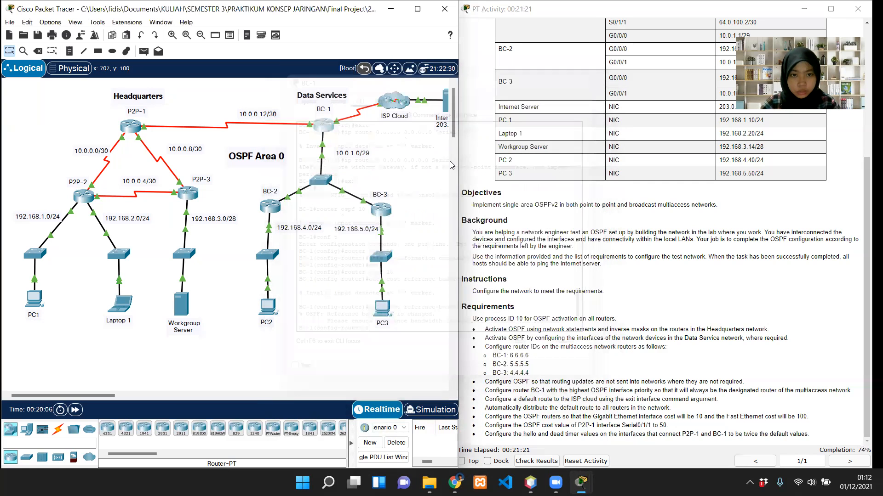
Step: On BC-2, enter OSPF process 10 configuration, paste and issue the copied auto-cost reference-bandwidth 1000 command, and close the window
click(272, 208)
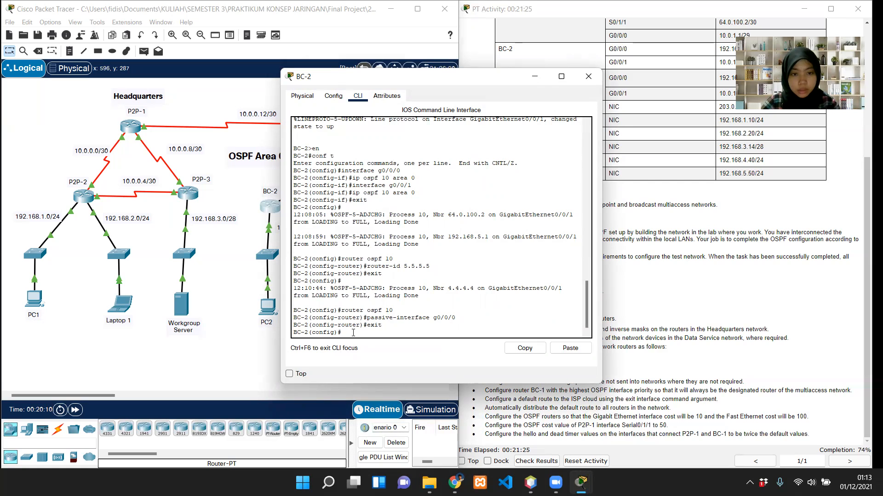
text(router o)
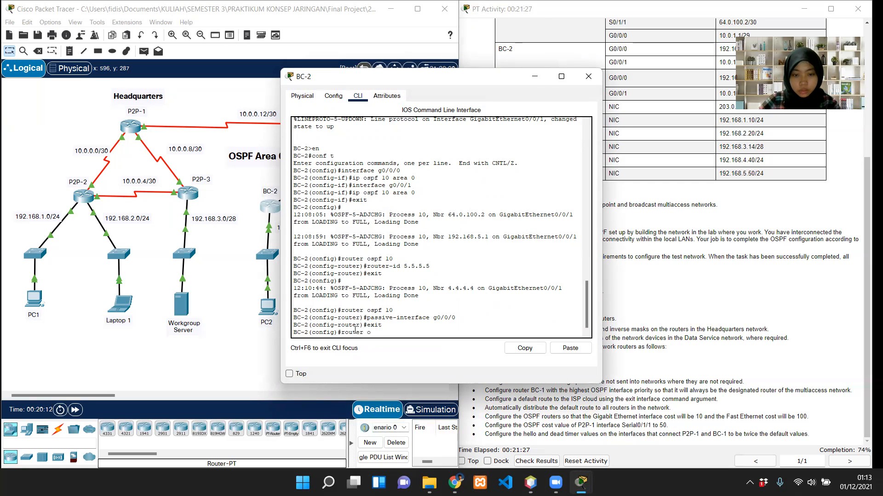
text(spf 10)
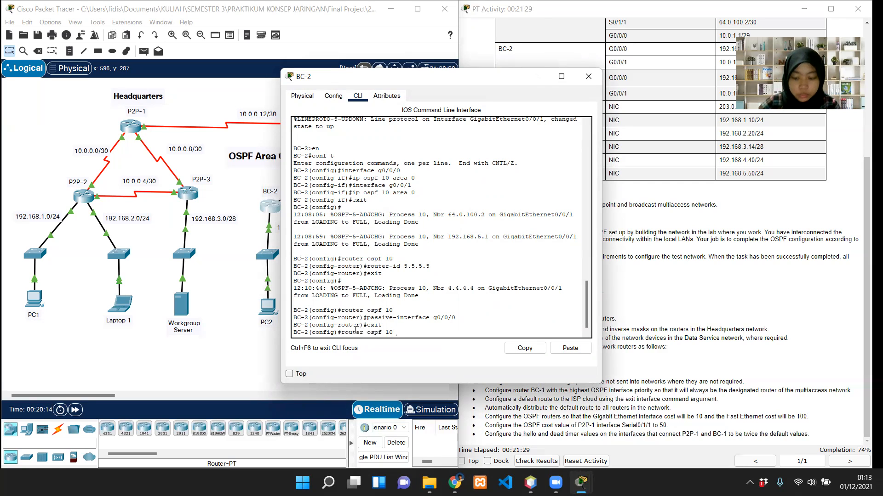
key(Return)
click(570, 348)
key(Return)
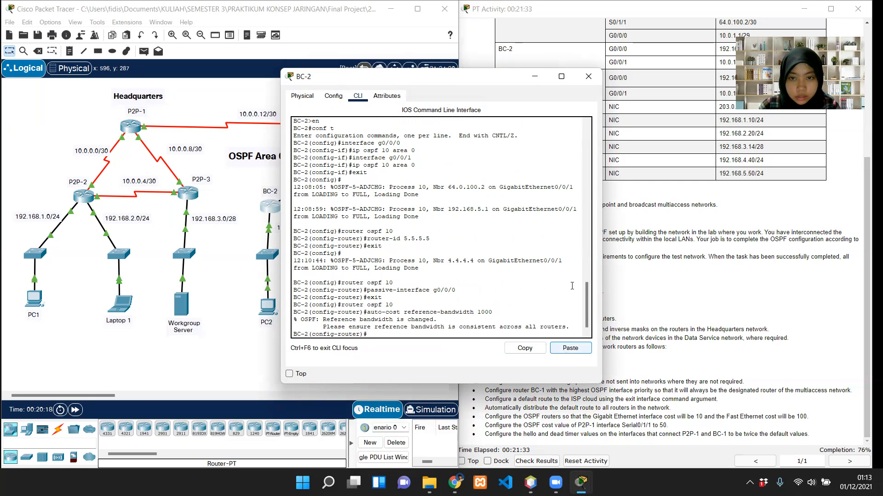
click(588, 77)
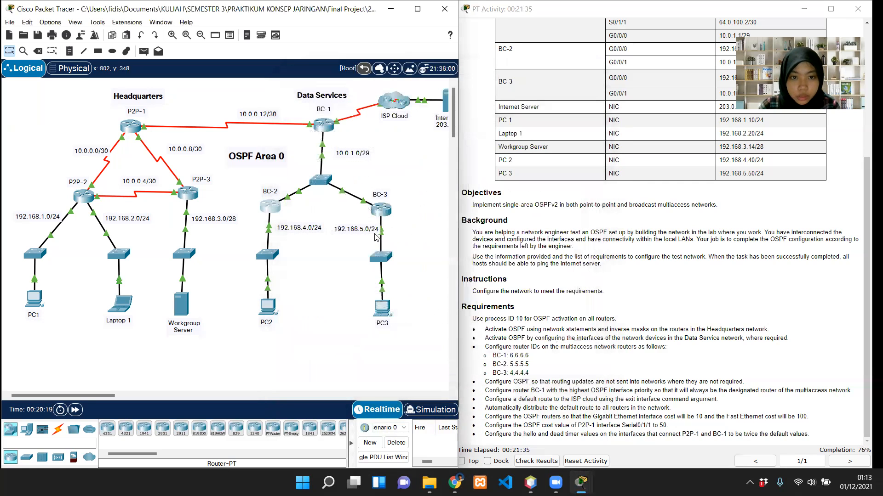
Step: Open BC-3's command line and enter OSPF process 10 configuration
click(381, 210)
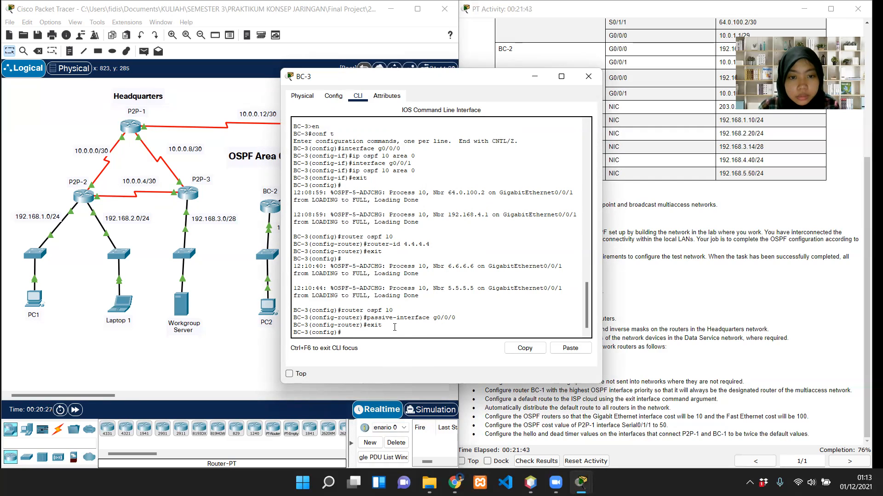
text(exit)
key(BackSpace)
key(BackSpace)
key(BackSpace)
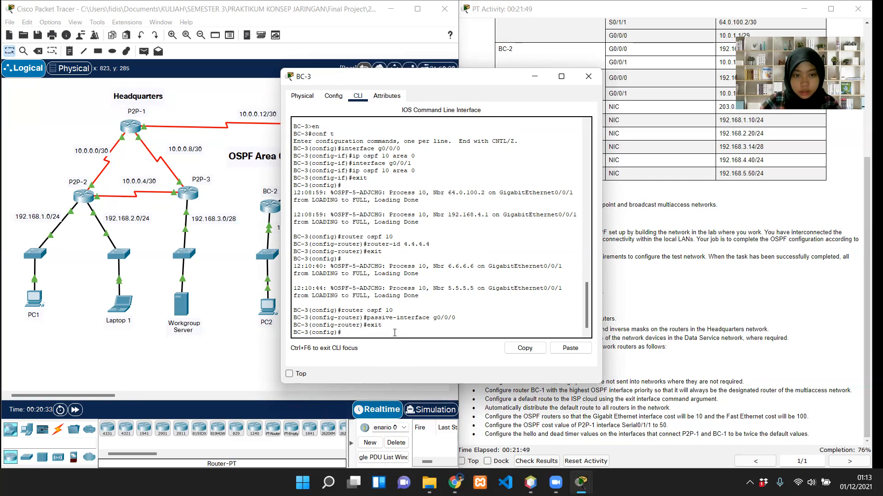
text(router os)
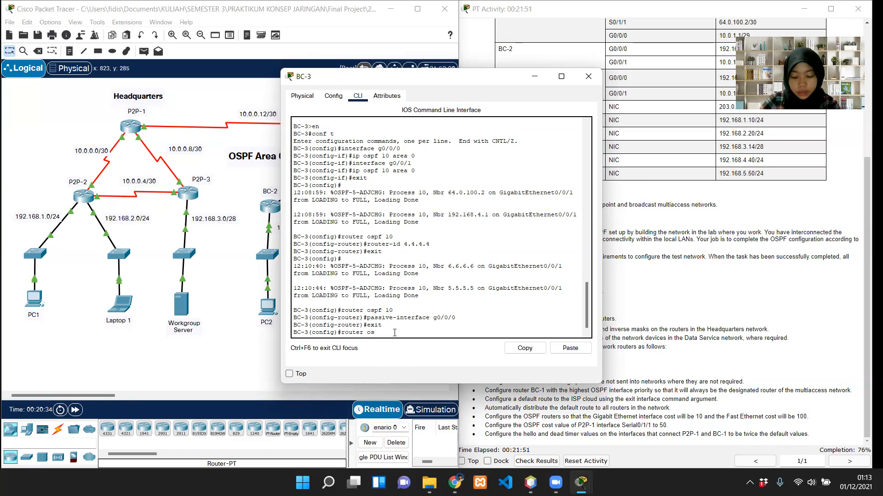
text(pf 10)
key(Return)
text(passive-interface g0/0/0)
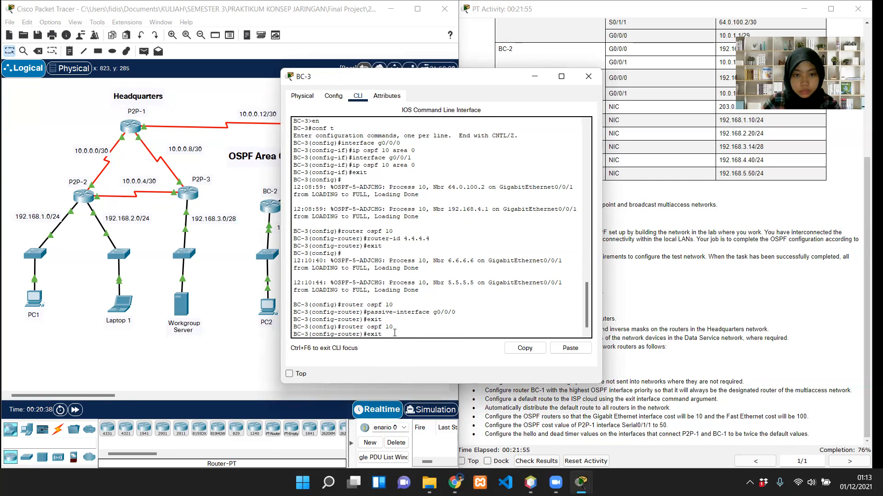
key(Up)
key(Up)
key(Up)
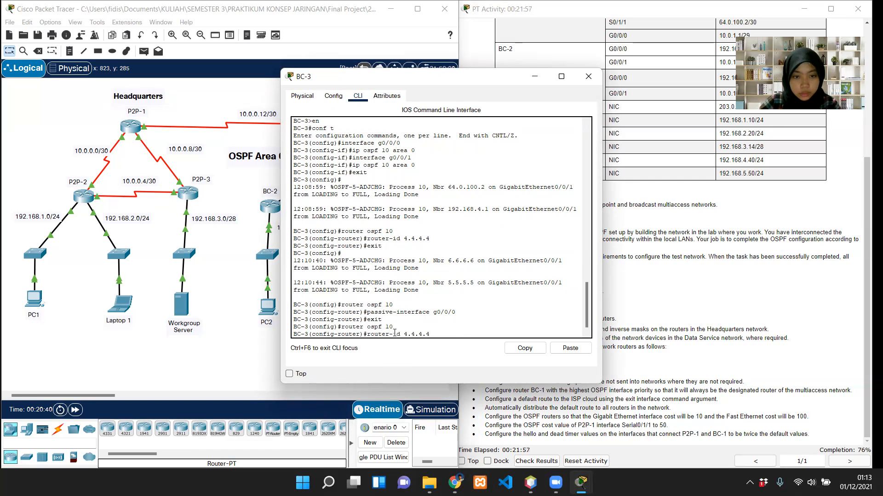
key(BackSpace)
key(BackSpace)
key(BackSpace)
key(BackSpace)
key(BackSpace)
key(BackSpace)
key(BackSpace)
key(BackSpace)
key(BackSpace)
key(BackSpace)
key(BackSpace)
key(BackSpace)
key(BackSpace)
key(BackSpace)
key(BackSpace)
key(BackSpace)
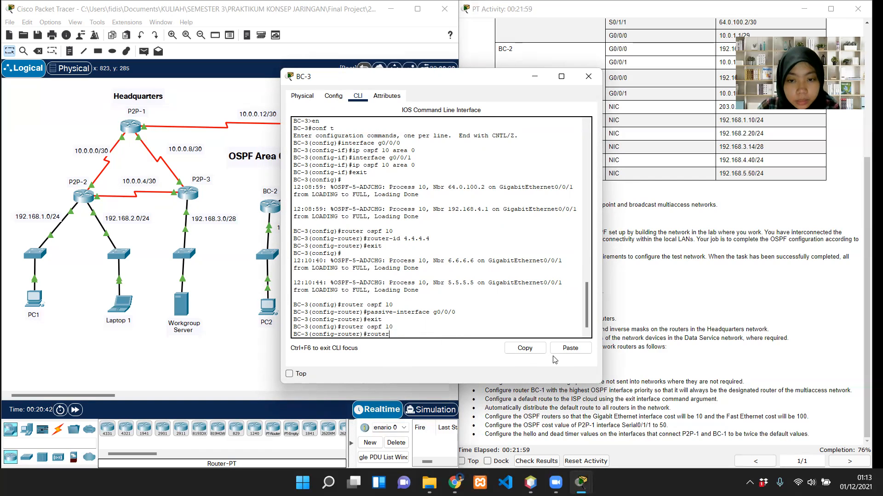
Step: Paste and issue the copied auto-cost reference-bandwidth 1000 command on BC-3, and check the same setting in BC-2's command line
click(570, 348)
key(Return)
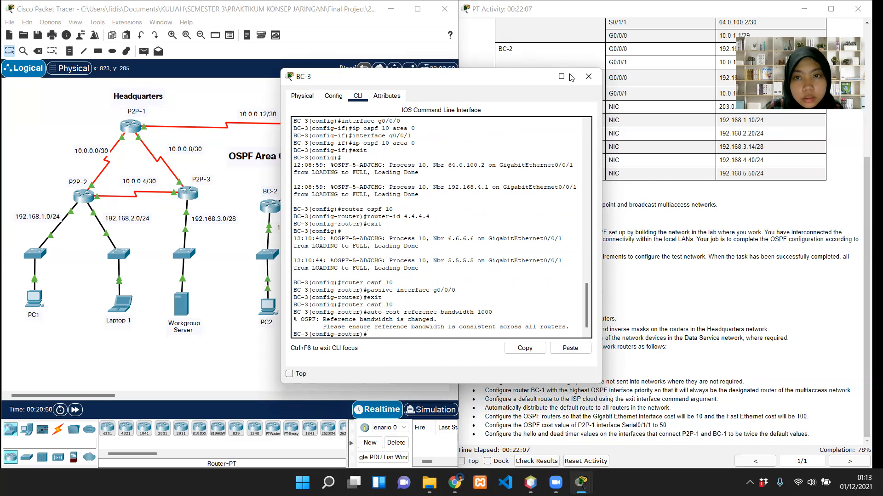
click(588, 76)
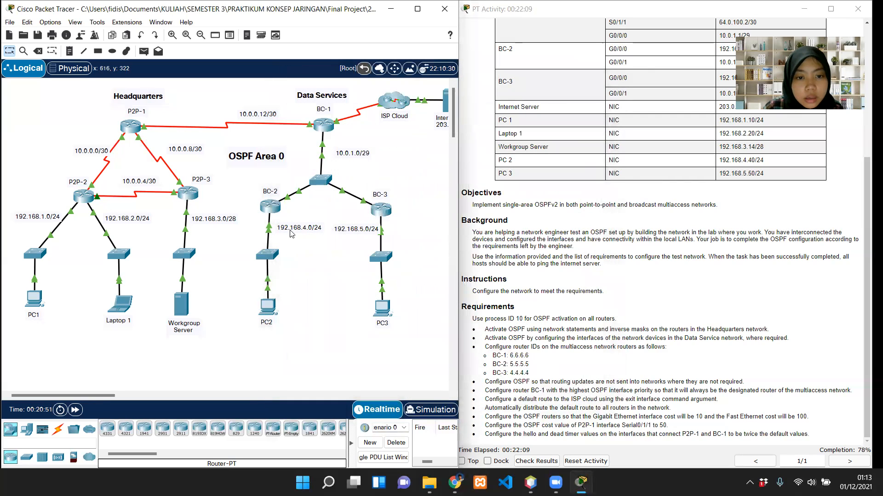
click(273, 208)
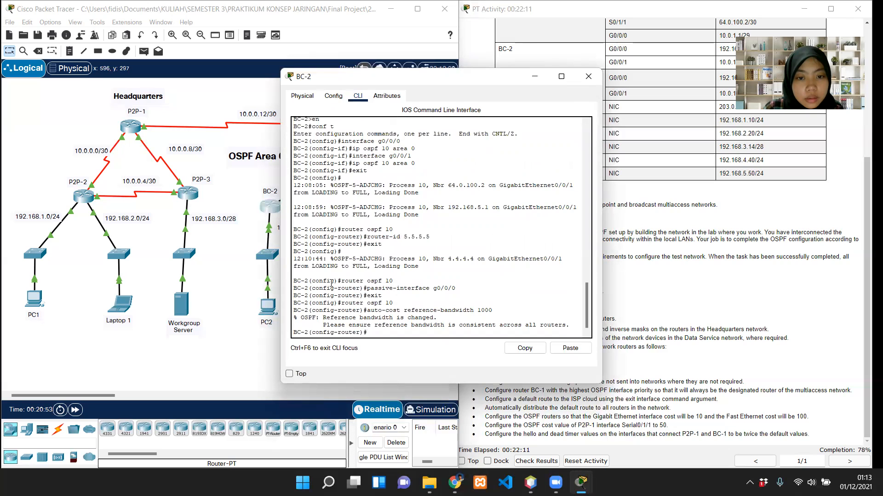
click(588, 76)
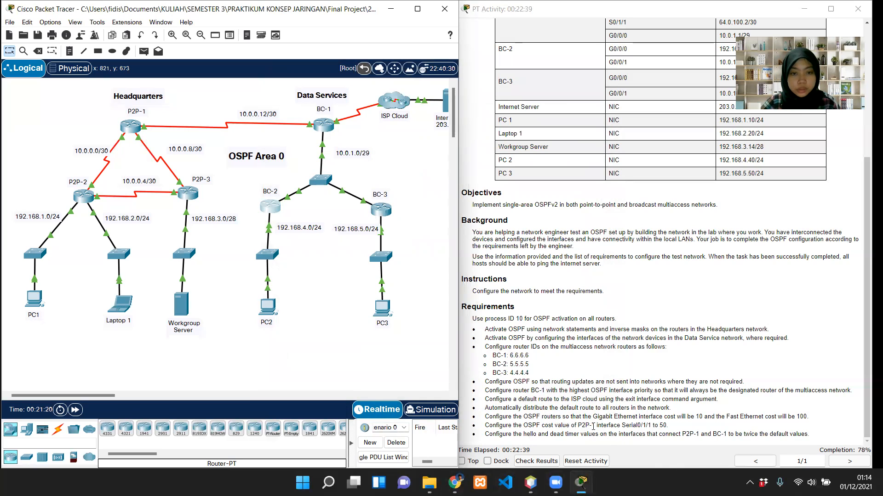
Step: On P2P-1, leave router configuration, set the OSPF cost of interface Serial0/1/1 to 50, and close the window
click(131, 127)
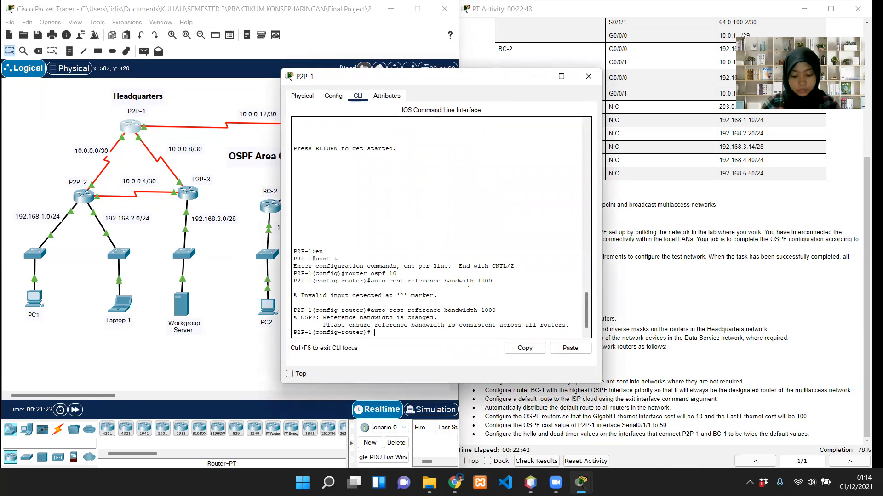
text(exit)
key(Return)
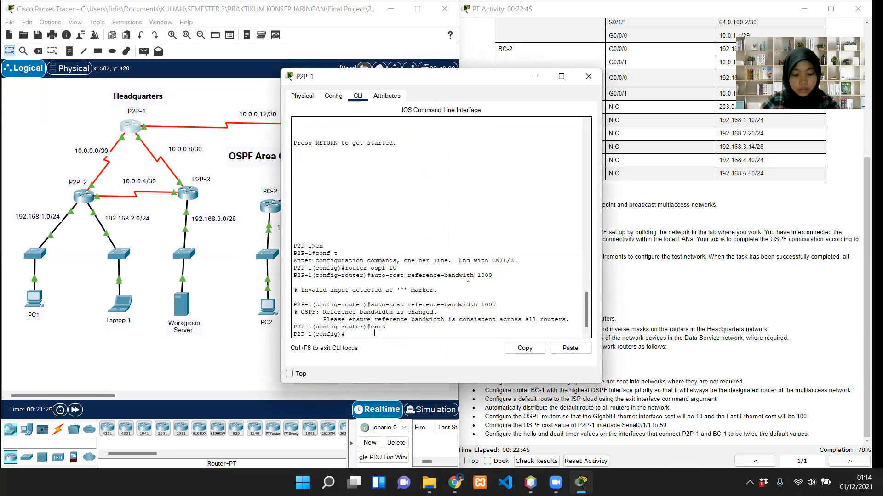
text(interface)
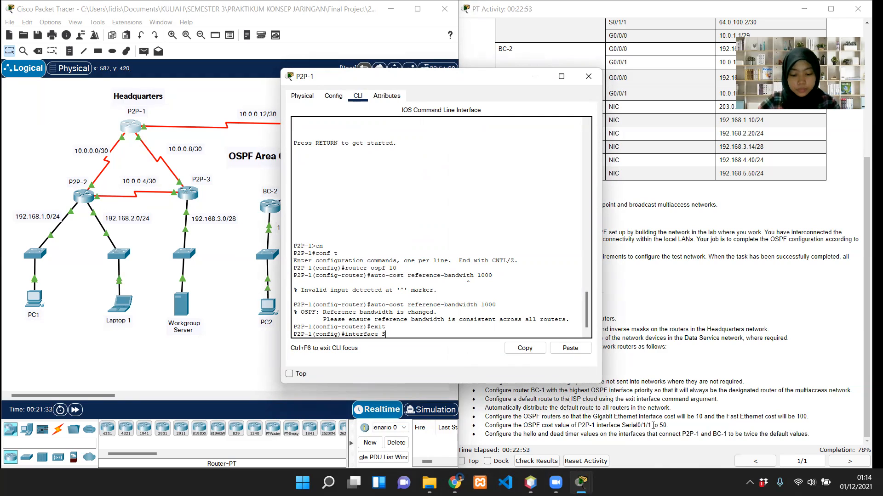
text(Serial0)
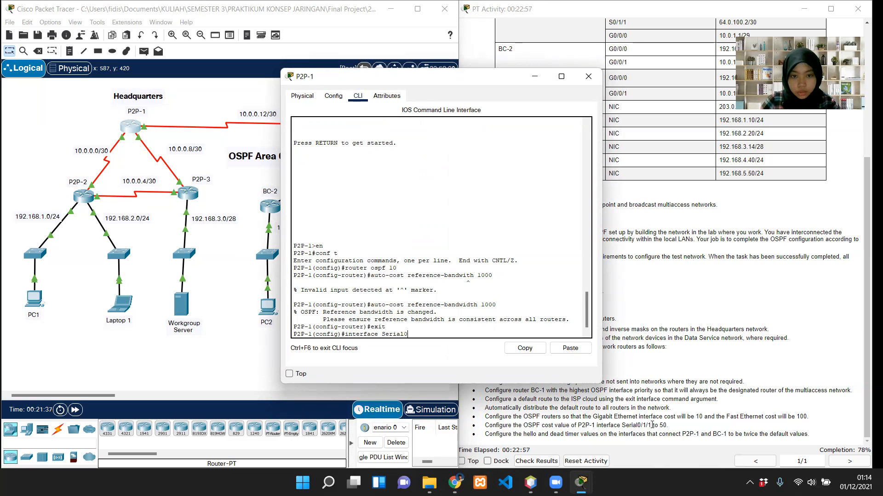
text(/1/1)
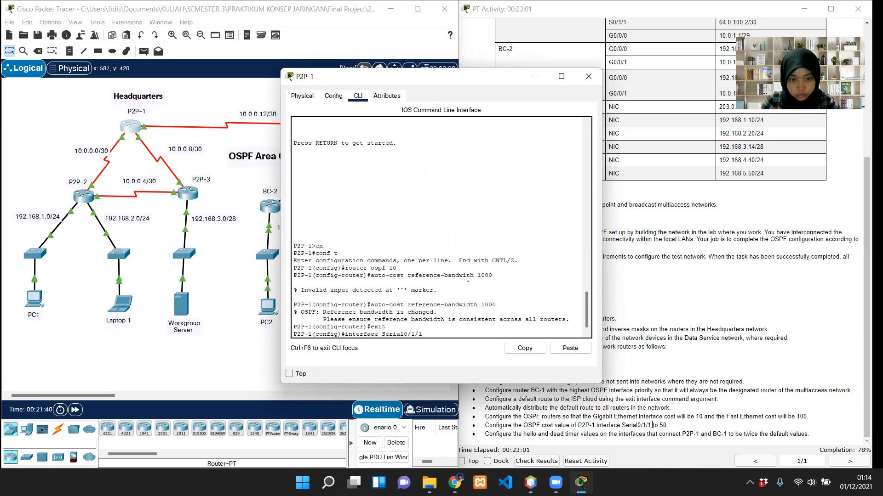
key(Return)
text(ip ospf)
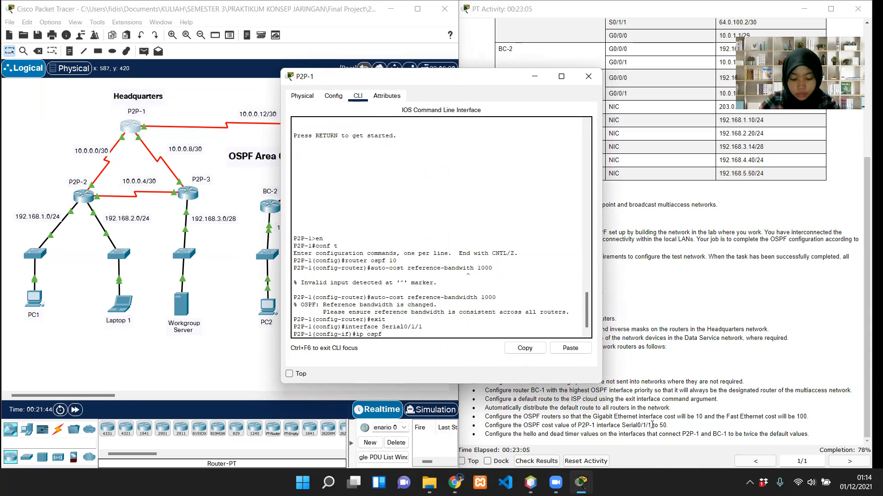
text( cost 5)
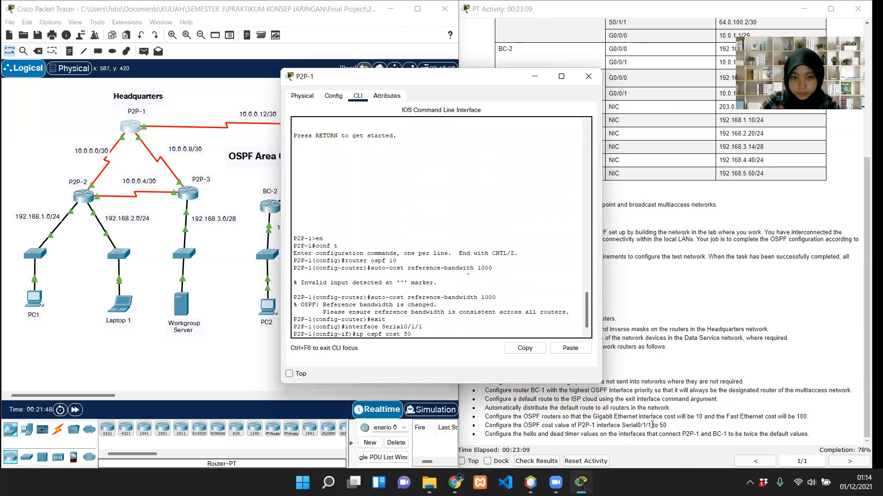
text(0)
key(Return)
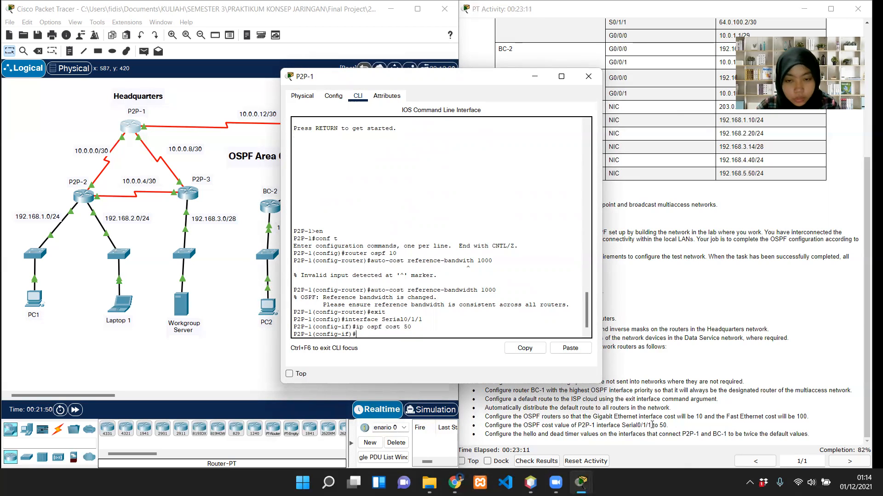
click(588, 76)
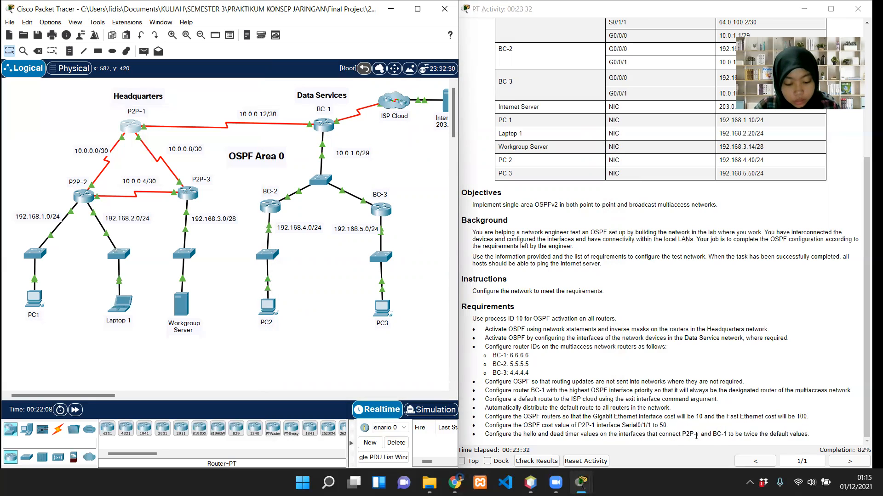
Step: On P2P-1, enter interface Serial0/2/0 configuration and try the command ip ospf hello interval 20
click(135, 133)
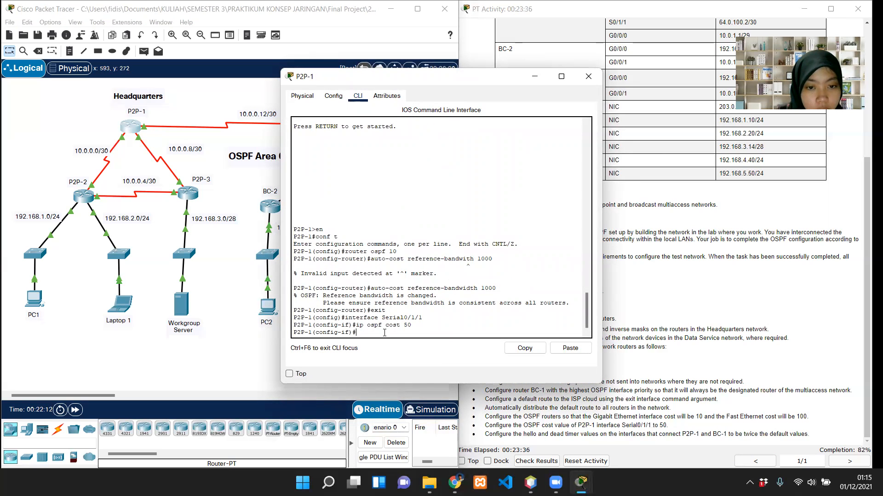
text(exit)
key(Return)
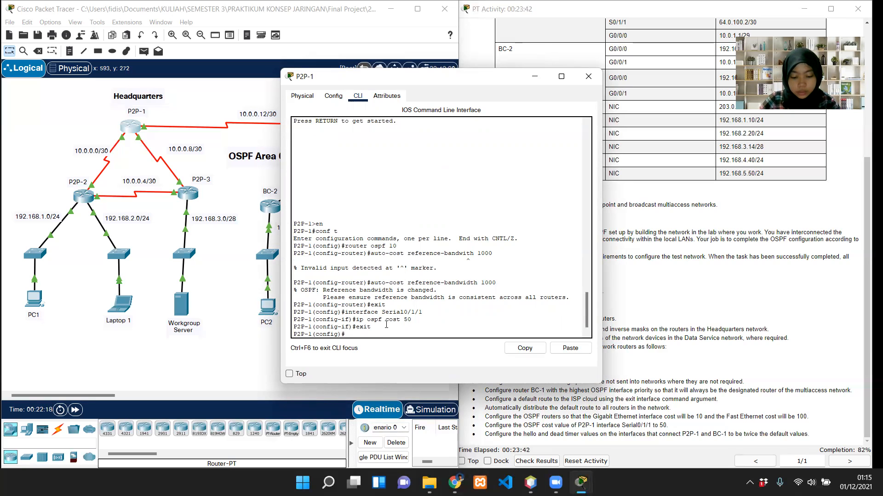
text(interface)
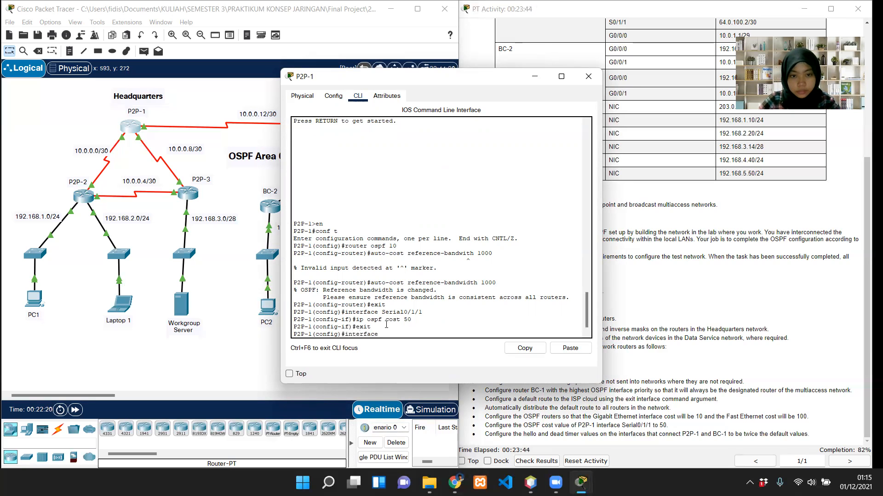
text( Serial)
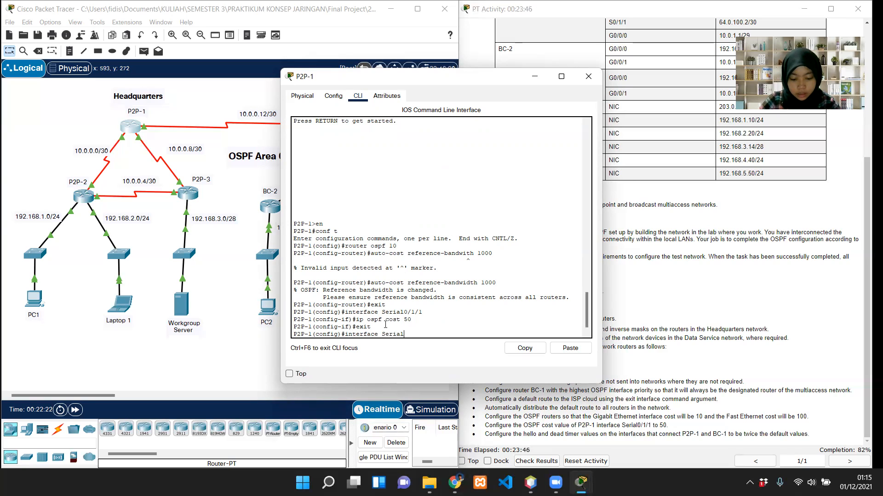
text(0/2/0)
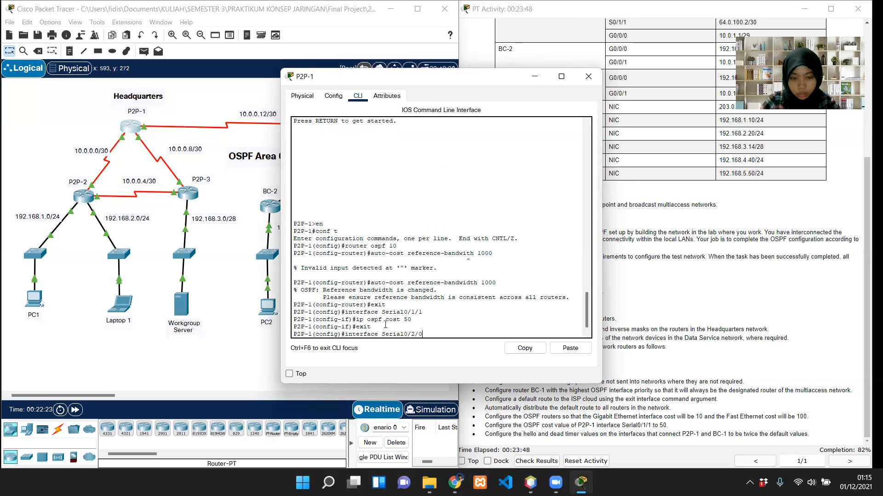
key(Return)
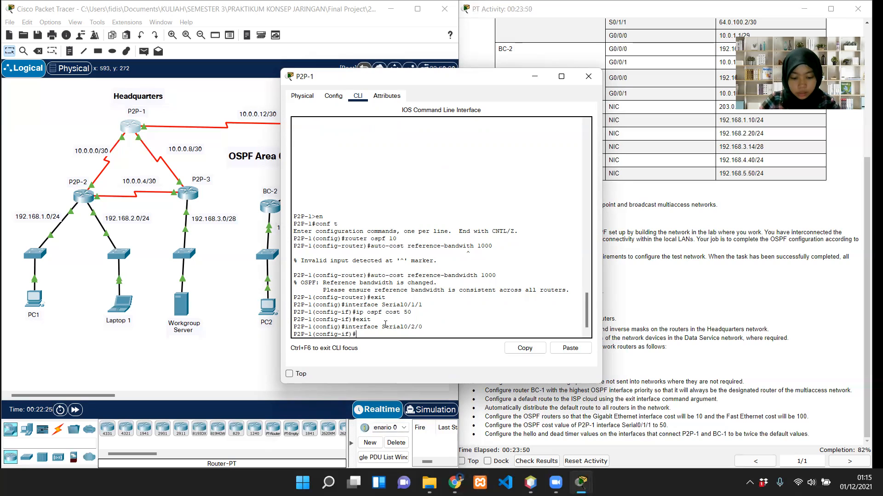
text(ip ospf hello interval 20)
key(Return)
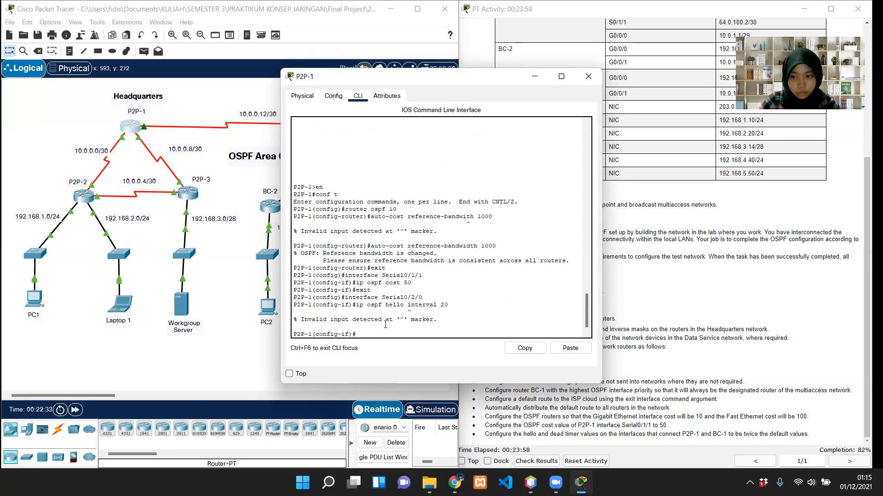
Step: Correct the command to ip ospf hello-interval 20 and issue it on P2P-1's Serial0/2/0 interface
key(Up)
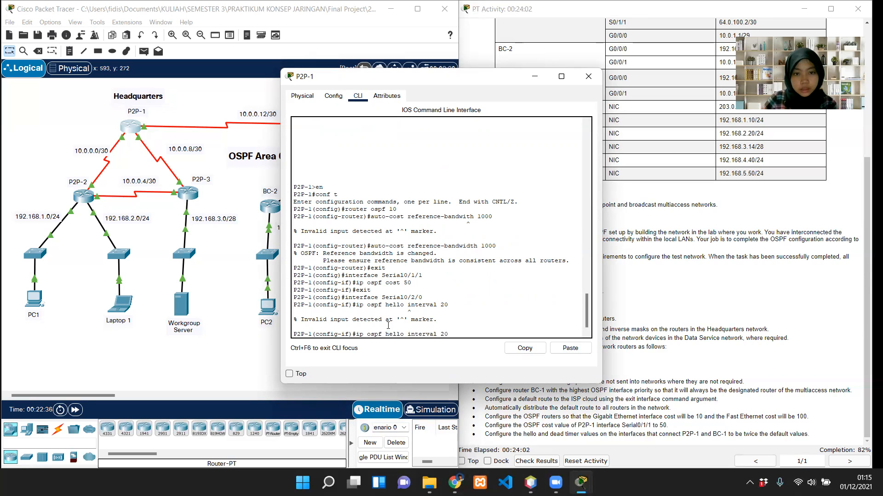
key(BackSpace)
text(-)
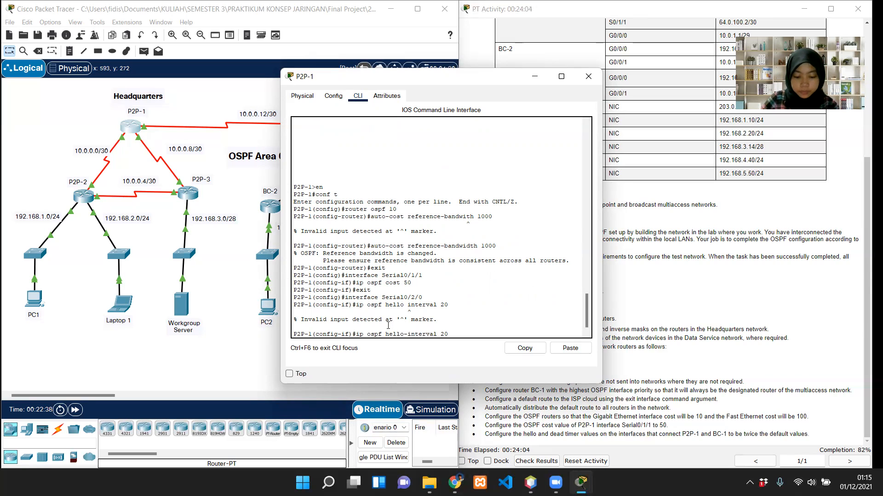
key(Return)
Step: Rework the recalled hello command into ip ospf dead-interval 80, issue it on P2P-1's Serial0/2/0, and close the window
key(Up)
key(Left)
key(Left)
key(Left)
key(Left)
key(Left)
key(Left)
key(Left)
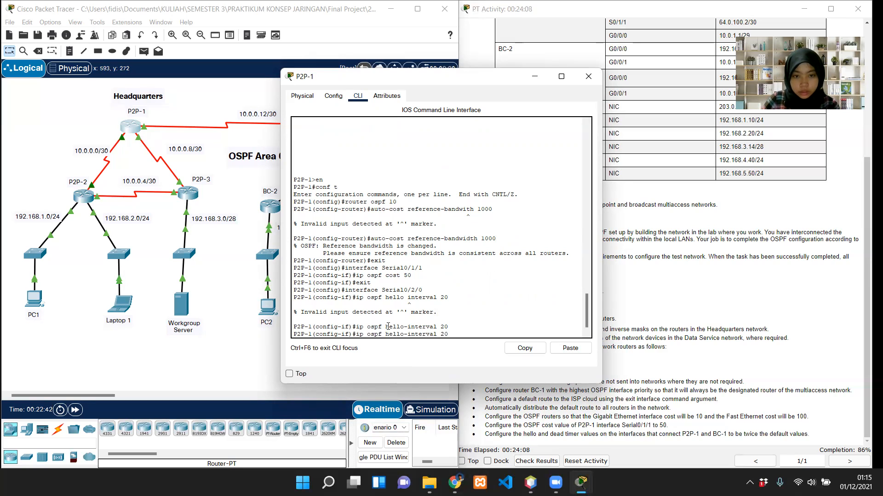
key(Left)
key(Left)
key(BackSpace)
text(8)
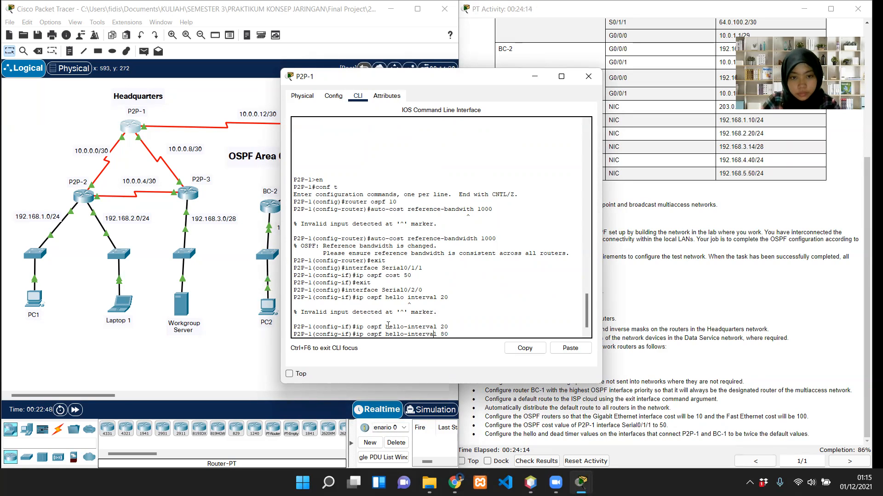
key(BackSpace)
key(BackSpace)
key(BackSpace)
key(BackSpace)
key(BackSpace)
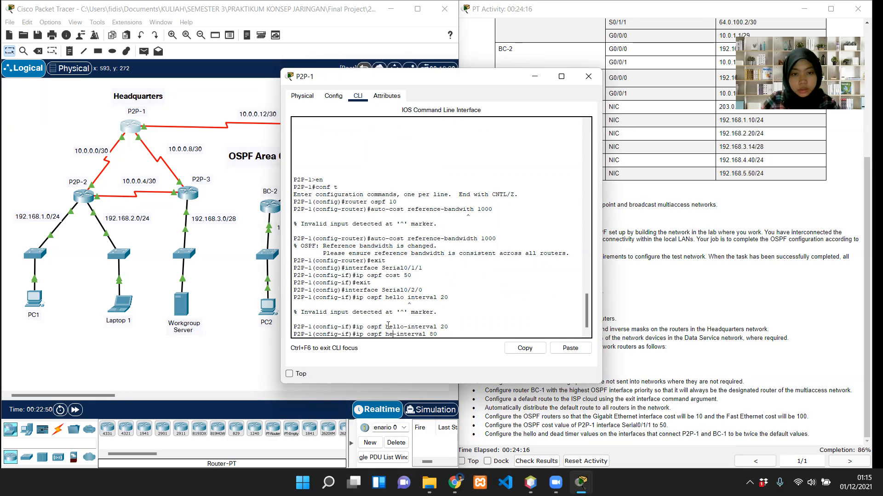
text(daed)
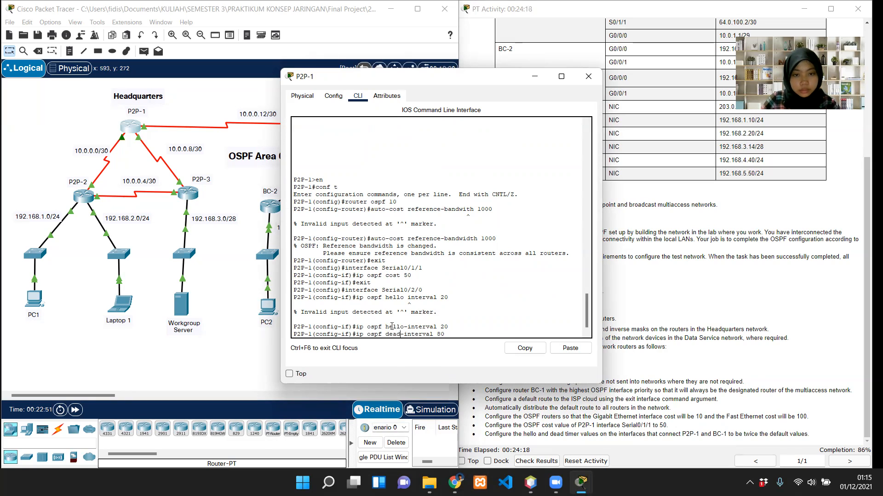
key(Return)
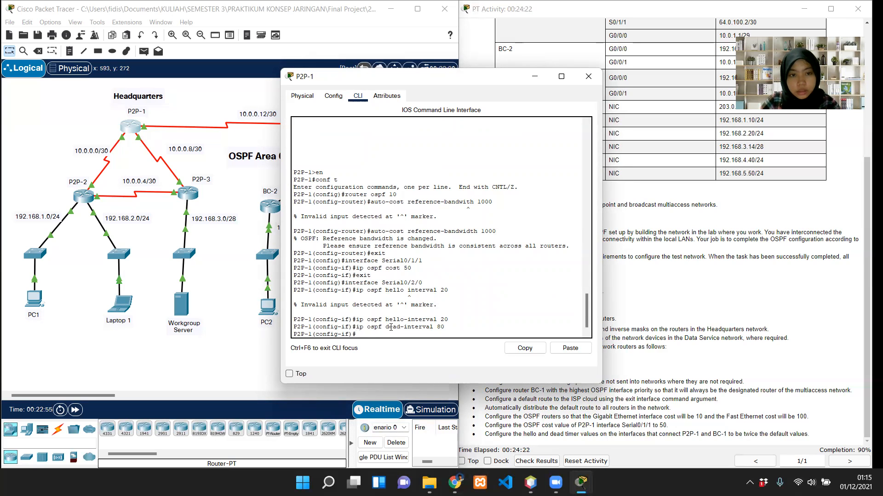
click(589, 76)
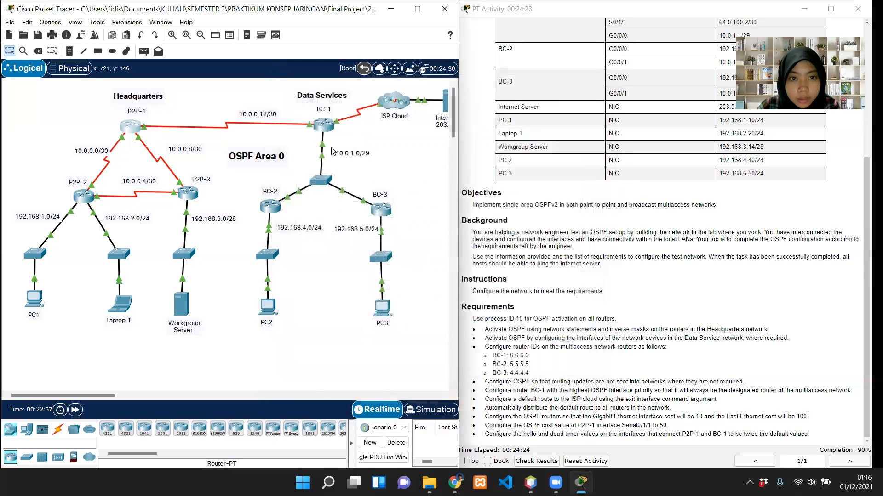
Step: On BC-1, leave router configuration and enter configuration mode for interface Serial0/1/0
click(323, 123)
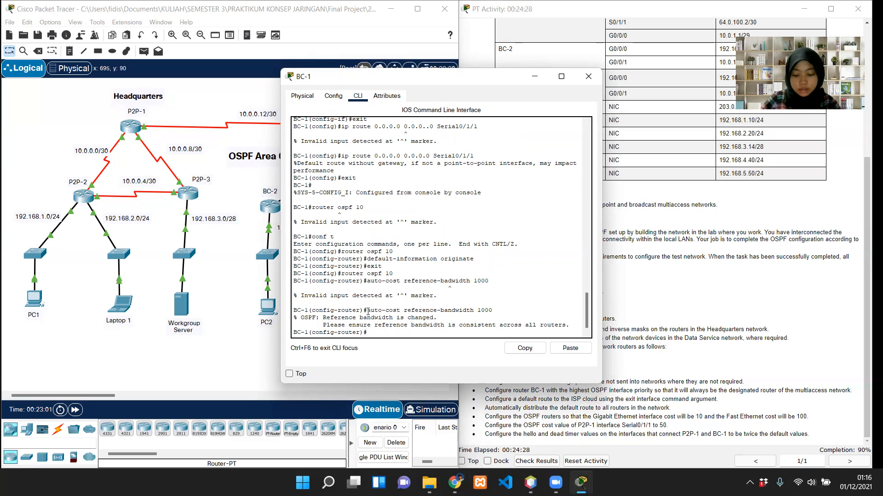
text(exit)
key(Return)
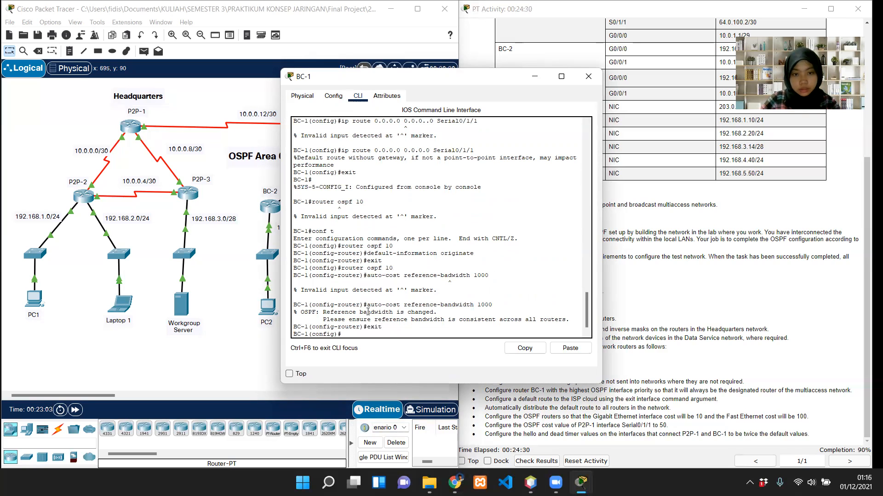
text(inter)
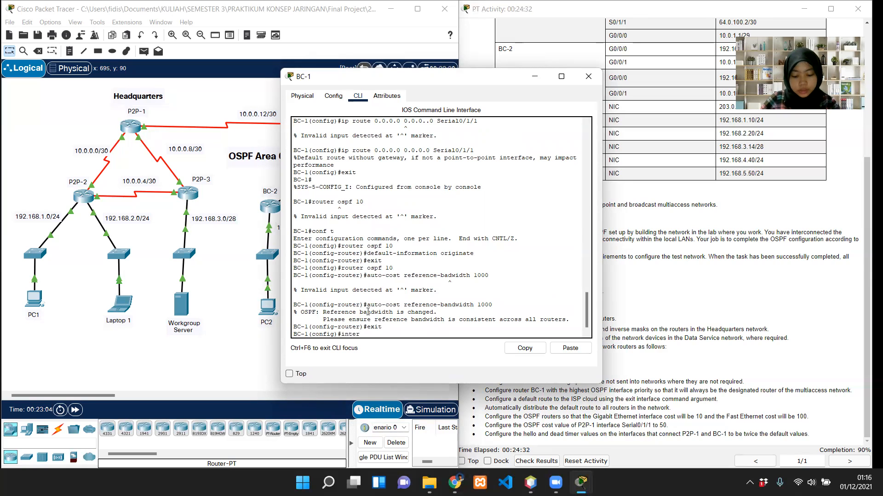
text(face Serial0/1/0)
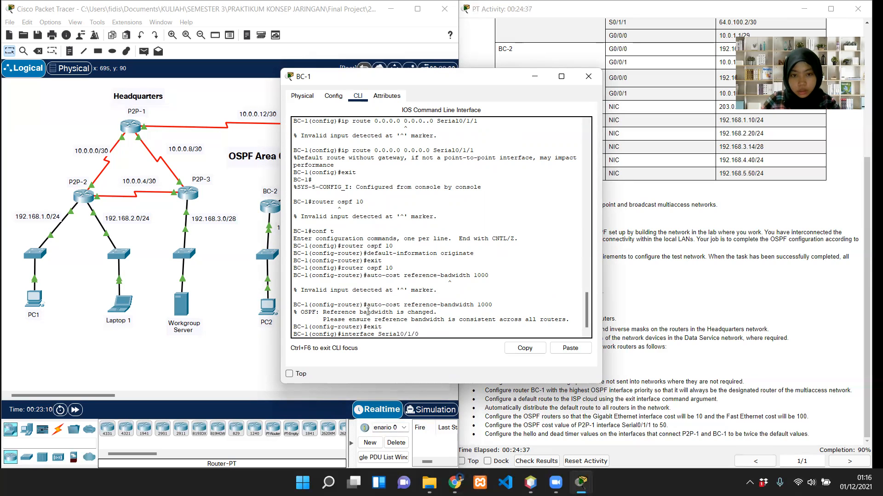
key(Return)
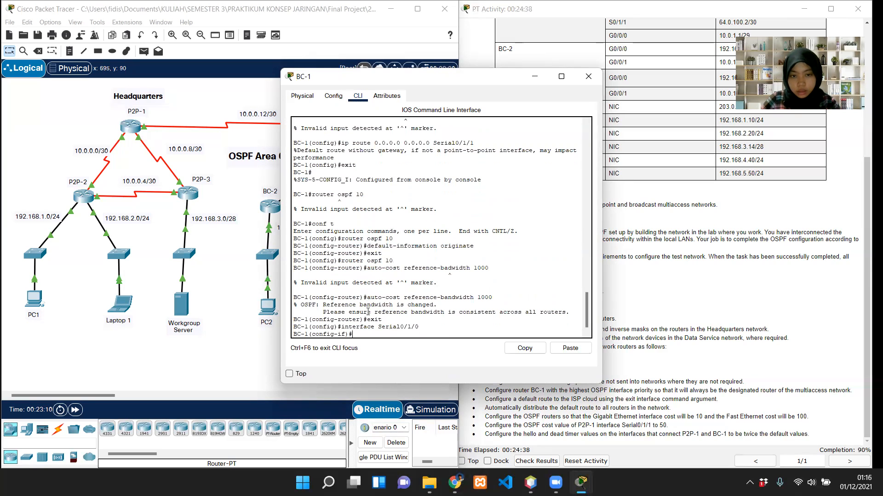
Step: Set the OSPF hello interval of BC-1's Serial0/1/0 interface to 20 and issue the same command again
text(ip os)
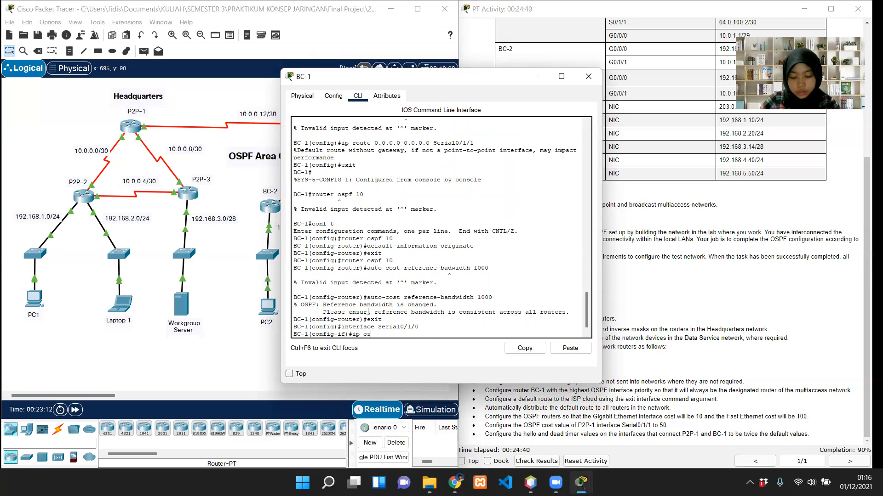
text(pf hello)
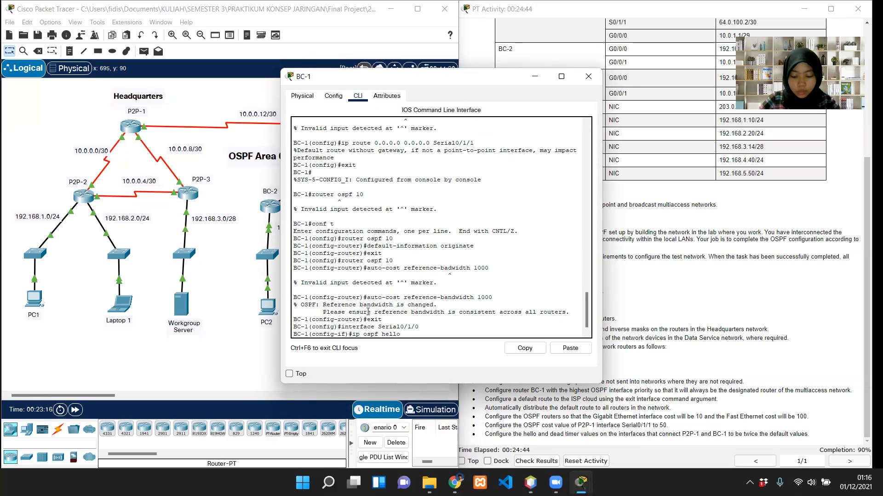
text(-interval 20)
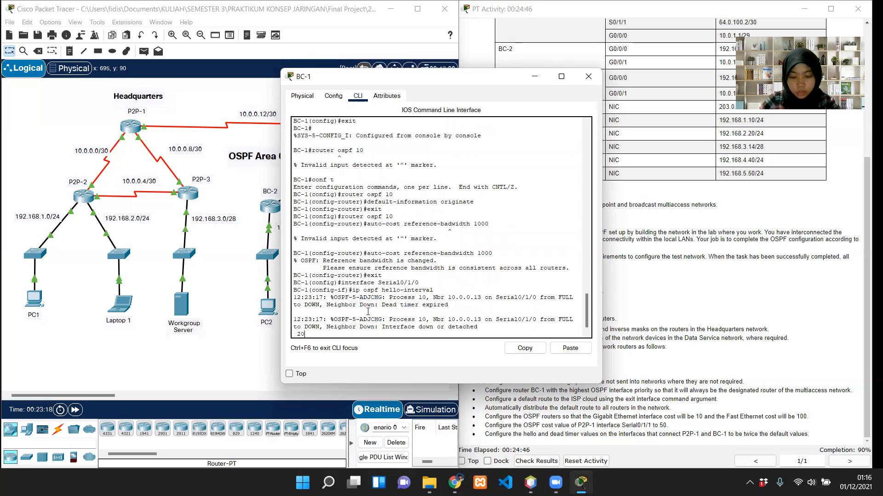
key(Return)
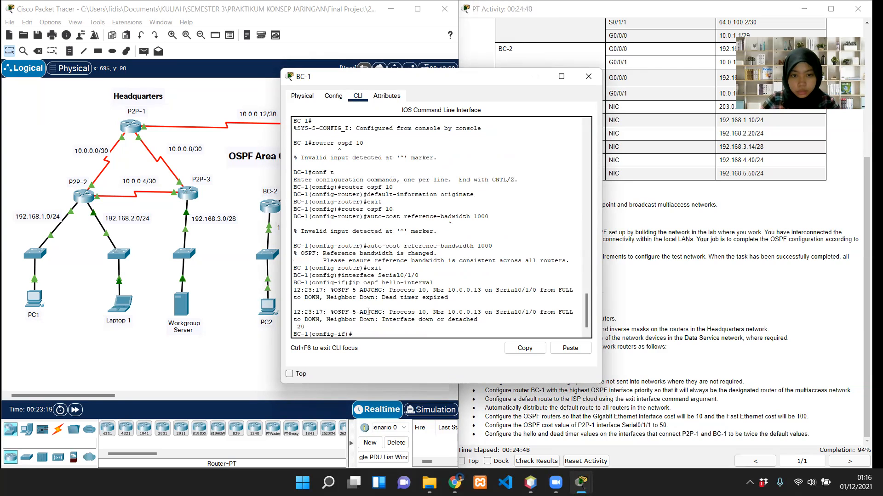
key(Up)
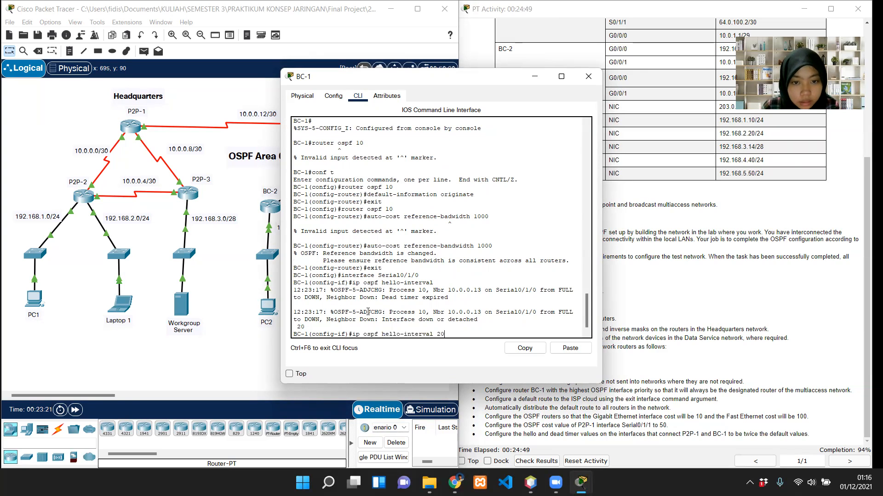
key(Return)
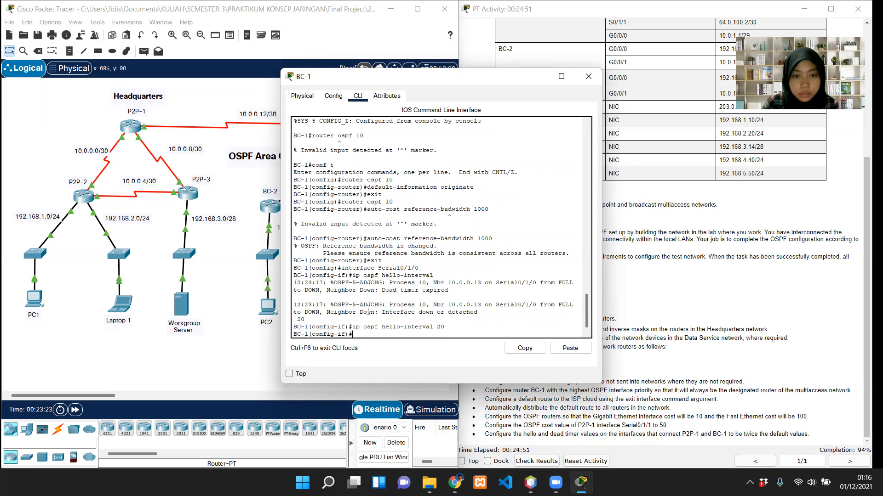
Step: Rework the recalled hello command into ip ospf dead-interval 80, issue it on BC-1's Serial0/1/0, and close the window
key(Up)
key(Left)
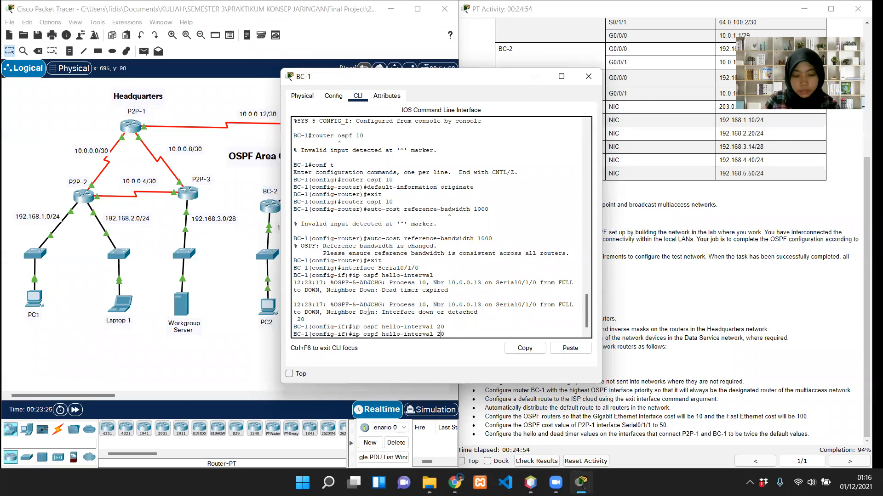
key(BackSpace)
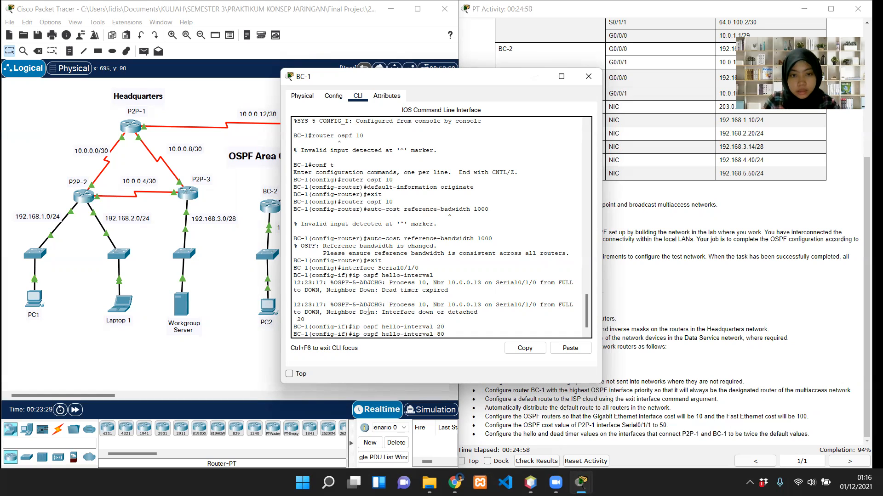
text(8)
key(Left)
key(Left)
key(Left)
key(Left)
key(Left)
key(Left)
key(Left)
key(Left)
key(Left)
key(Left)
key(Left)
key(BackSpace)
key(BackSpace)
key(BackSpace)
key(BackSpace)
key(BackSpace)
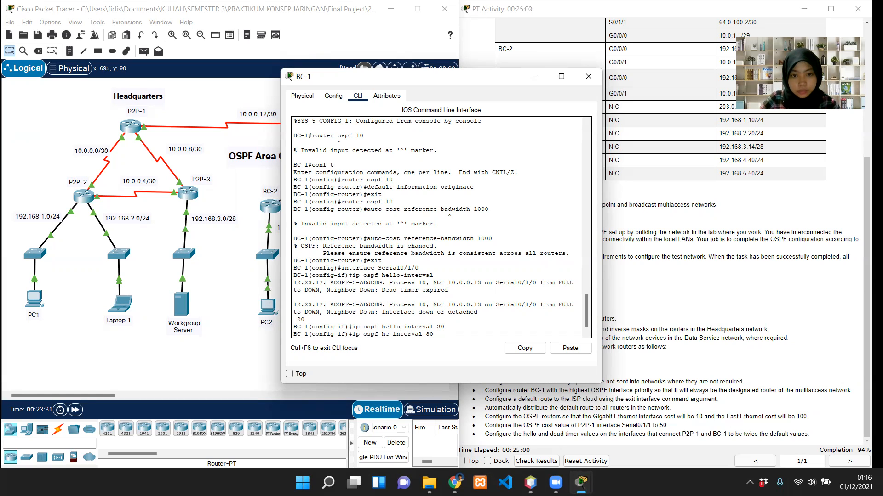
text(dead)
key(Return)
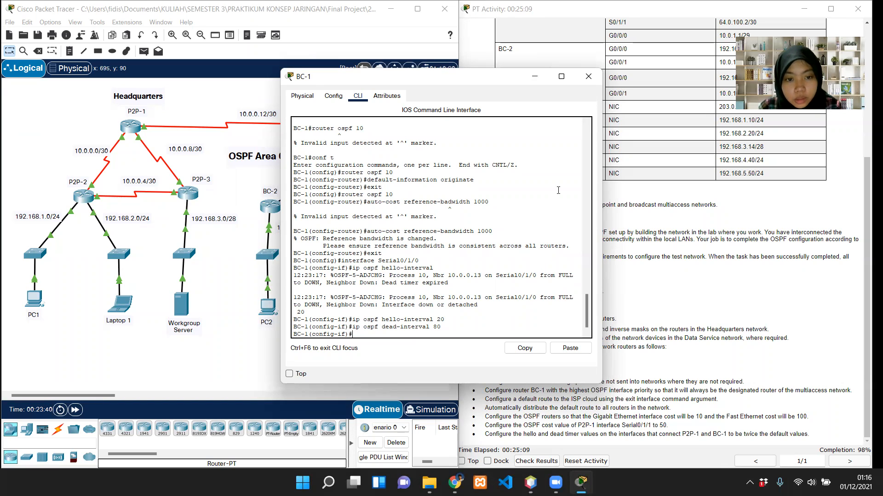
click(589, 77)
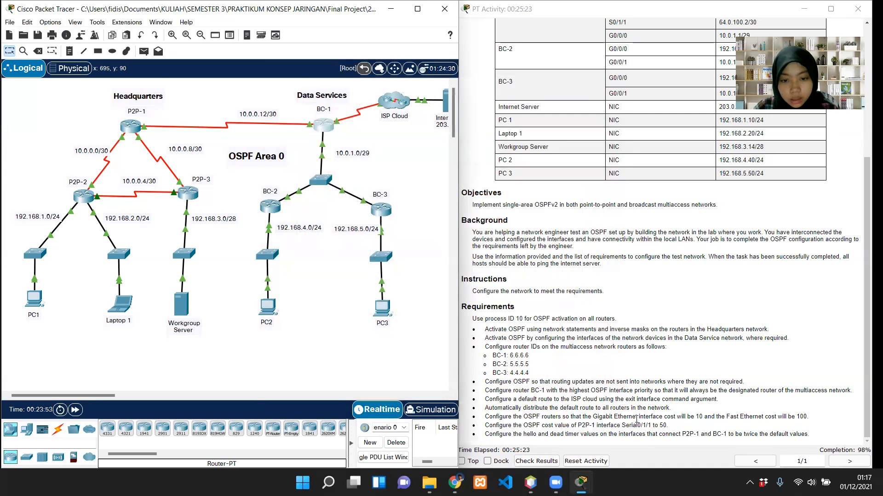
Step: Check the activity results, look through the assessment items for incorrect entries, and return to the topology and instructions
click(540, 462)
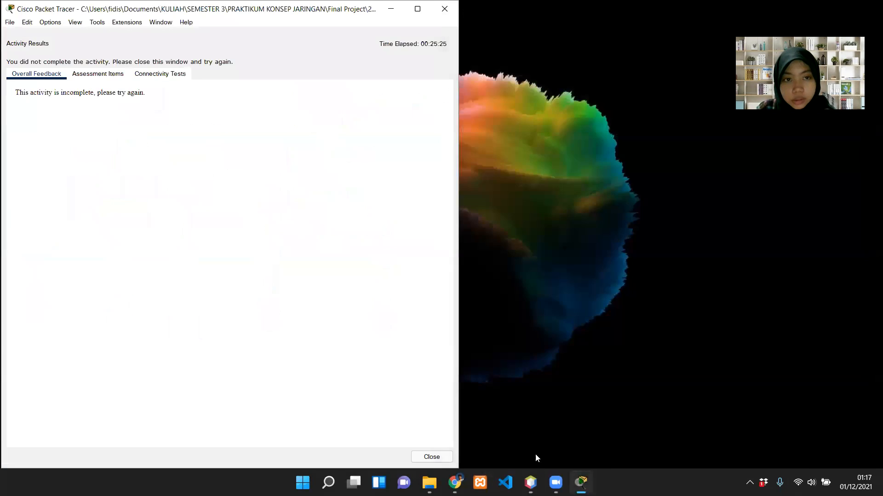
click(102, 75)
scroll(105, 270, down, 13)
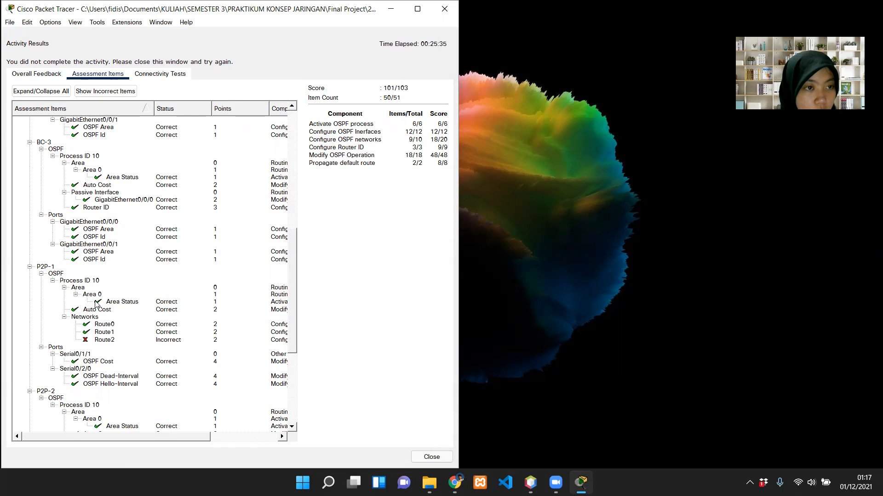
scroll(54, 275, down, 4)
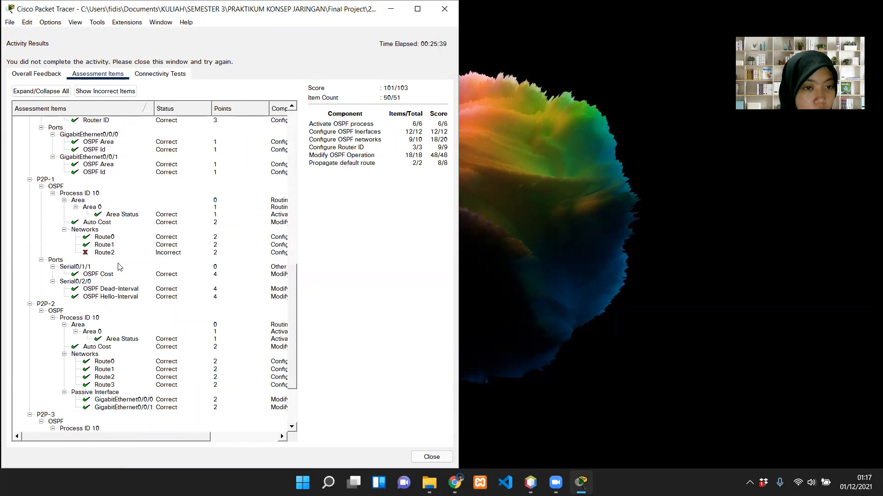
mouse_move(135, 445)
mouse_down()
mouse_move(239, 441)
mouse_move(145, 437)
mouse_up()
scroll(146, 351, up, 15)
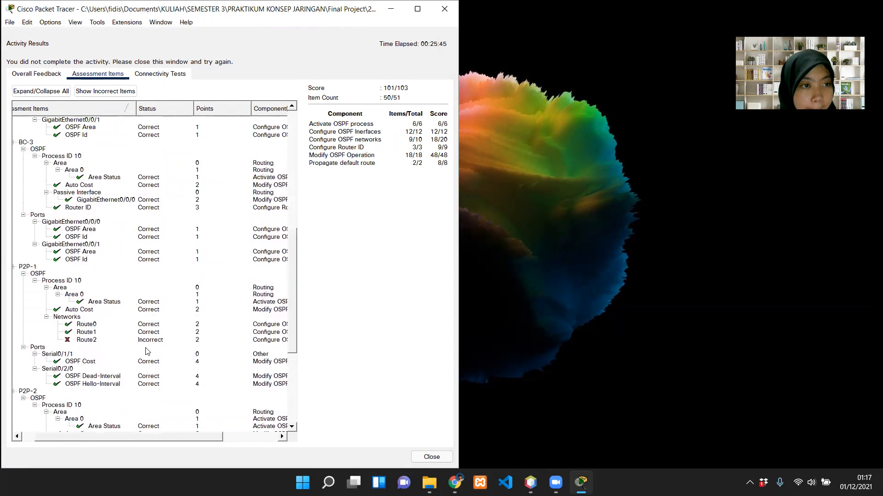
scroll(146, 352, up, 3)
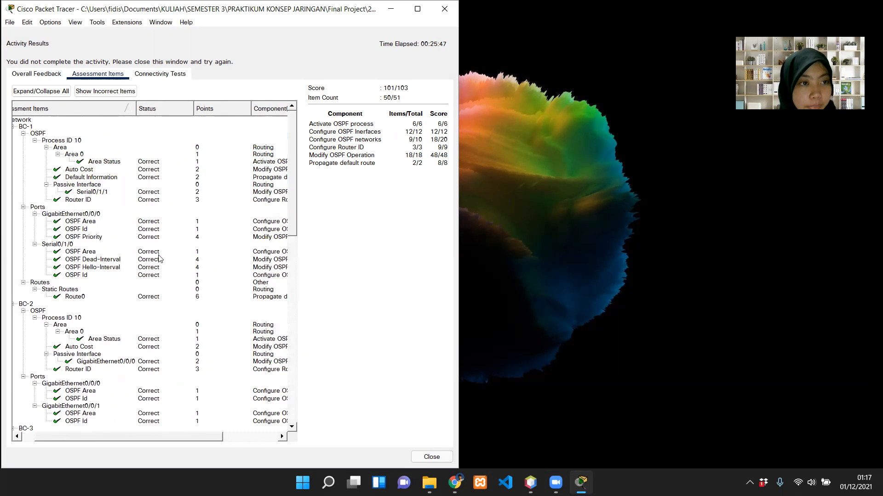
scroll(158, 257, down, 4)
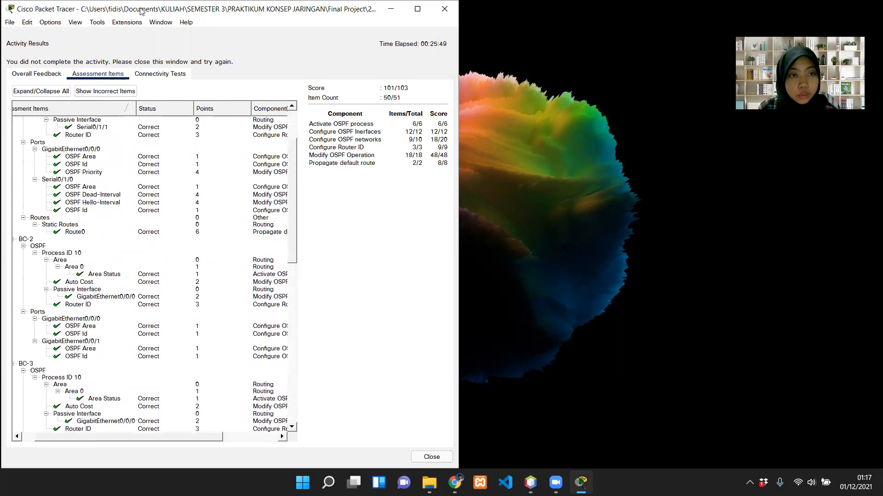
click(431, 457)
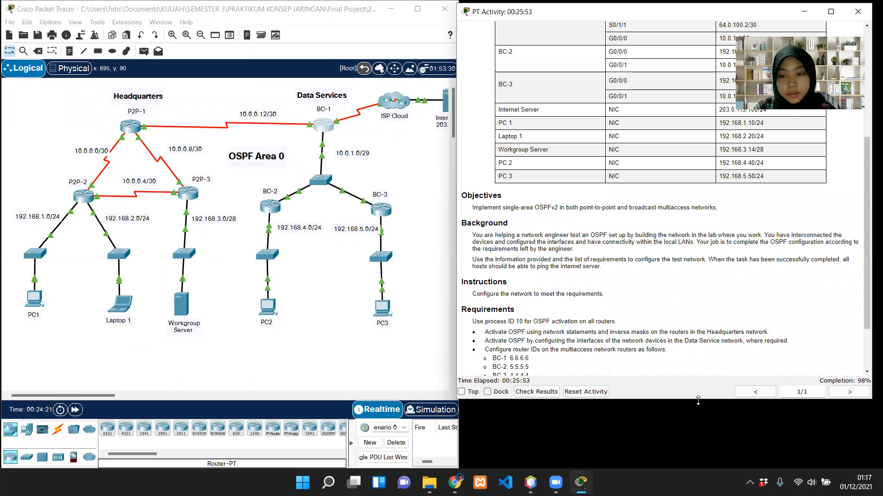
double_click(698, 399)
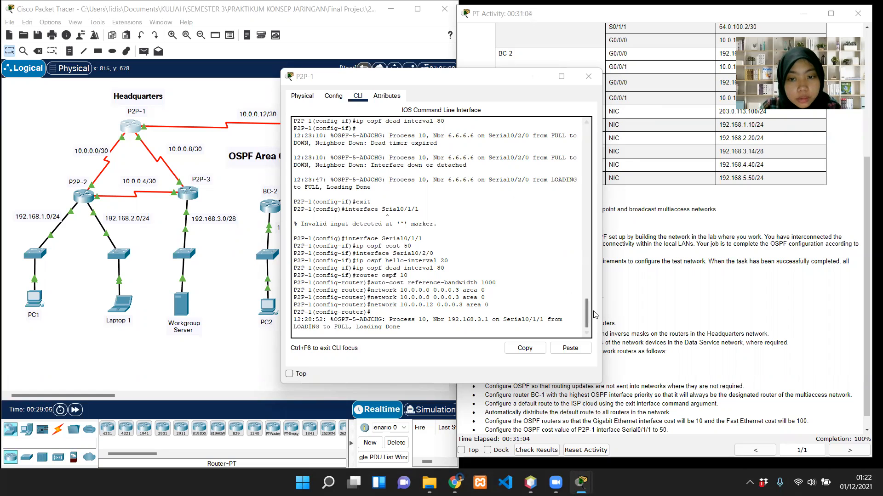
Step: Compare the earlier and reissued OSPF network statements in P2P-1's command history, and close the router window
drag(587, 314, 597, 238)
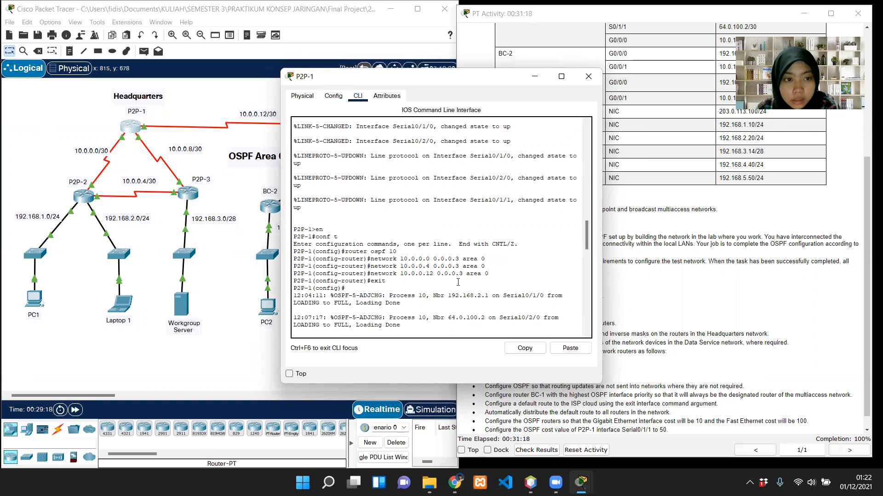
mouse_move(587, 231)
mouse_down()
mouse_move(582, 318)
mouse_move(581, 193)
mouse_move(583, 231)
mouse_up()
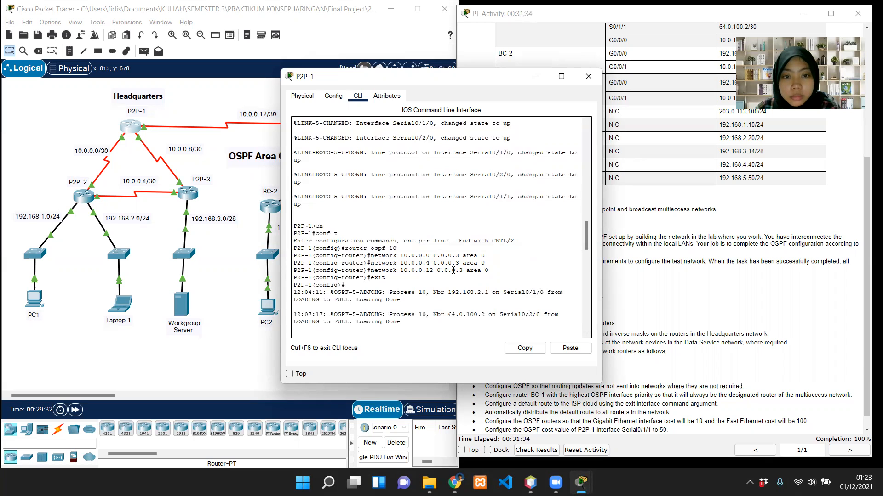
drag(586, 235, 578, 322)
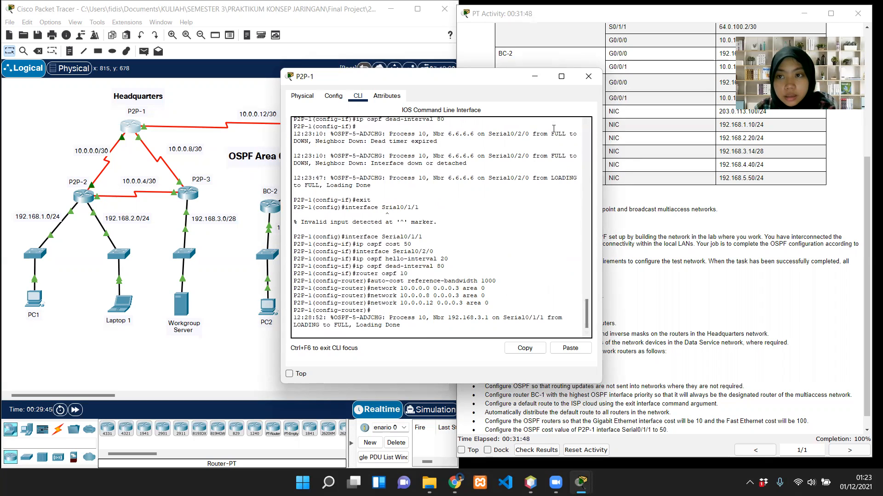
click(588, 77)
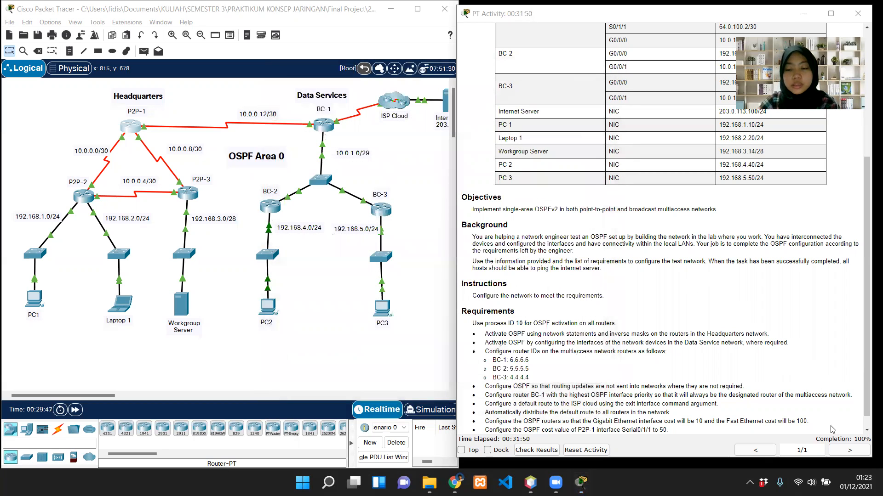
Step: Check the activity results again, reviewing the assessment items of all routers, and minimize the results window
click(537, 450)
click(113, 76)
scroll(146, 228, down, 8)
scroll(146, 229, down, 9)
scroll(145, 224, up, 13)
scroll(145, 224, up, 5)
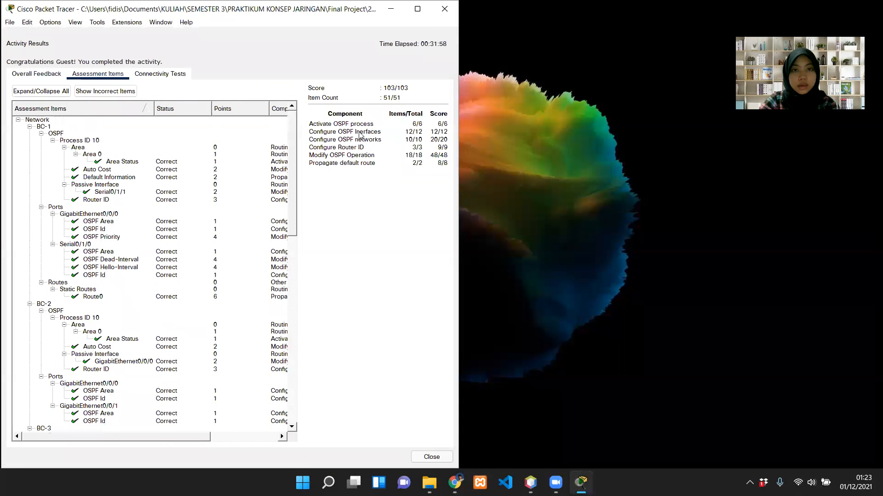
drag(164, 11, 169, 57)
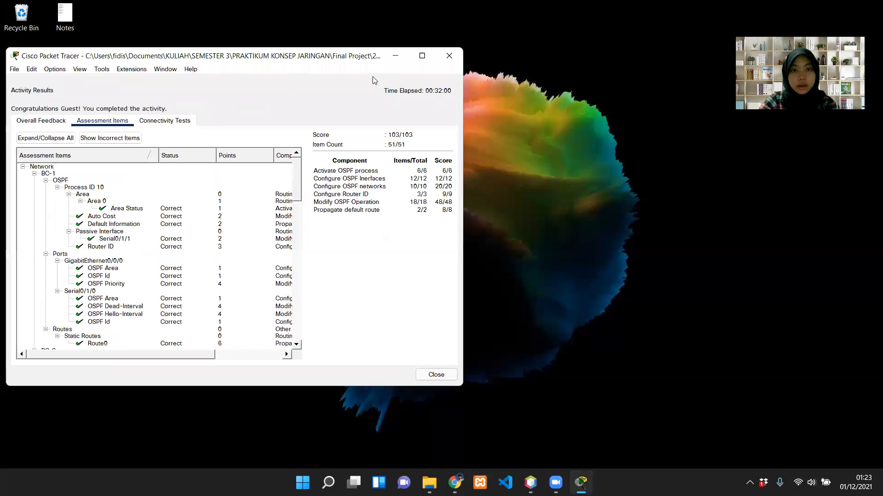
click(395, 57)
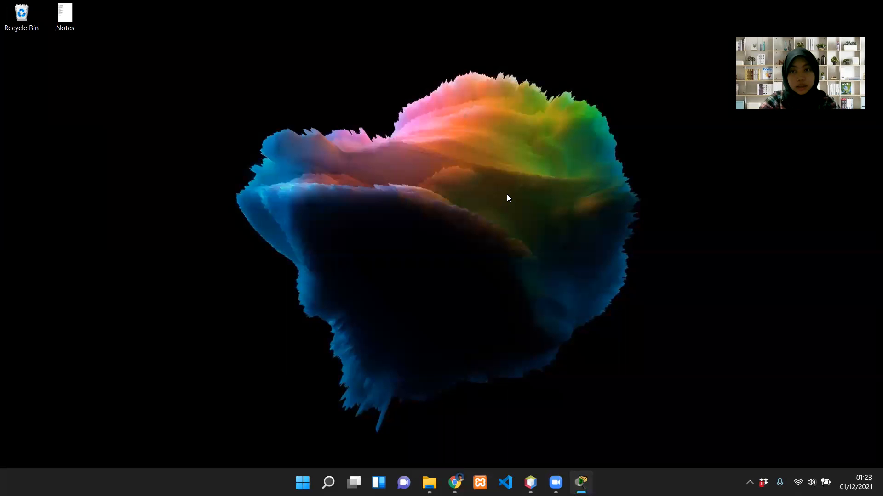